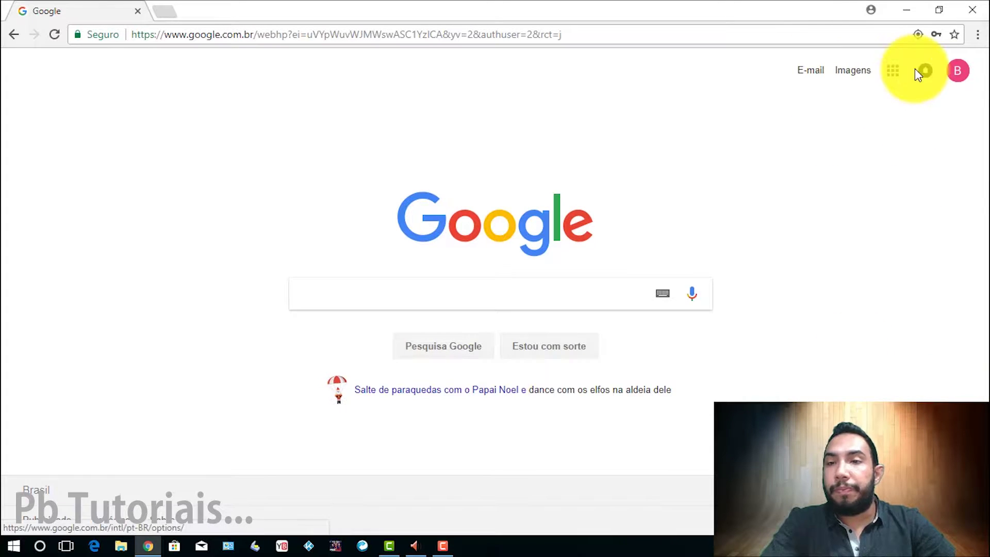
Go to Google Drive from the Google home page and open the form "Atividade tutorial 1".
left_click(967, 77)
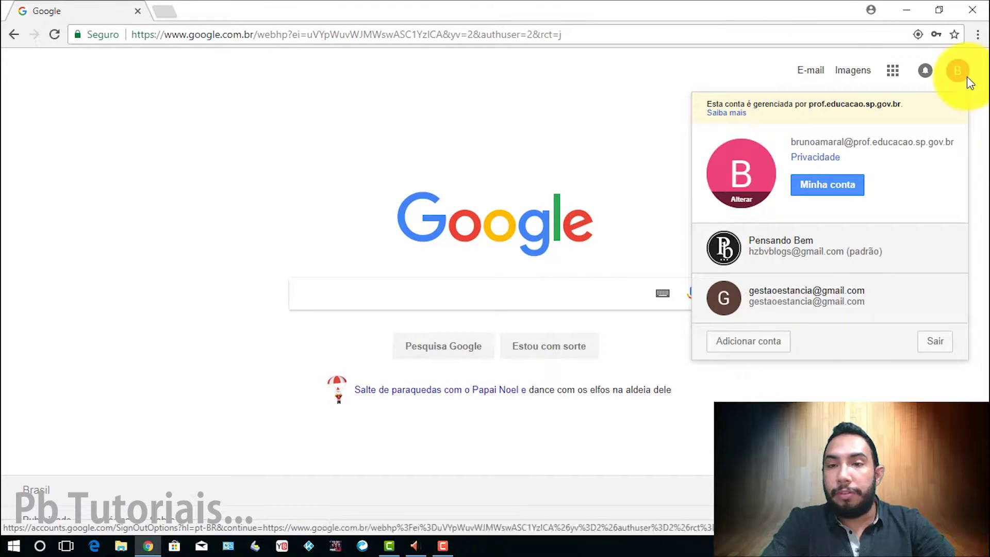
left_click(892, 69)
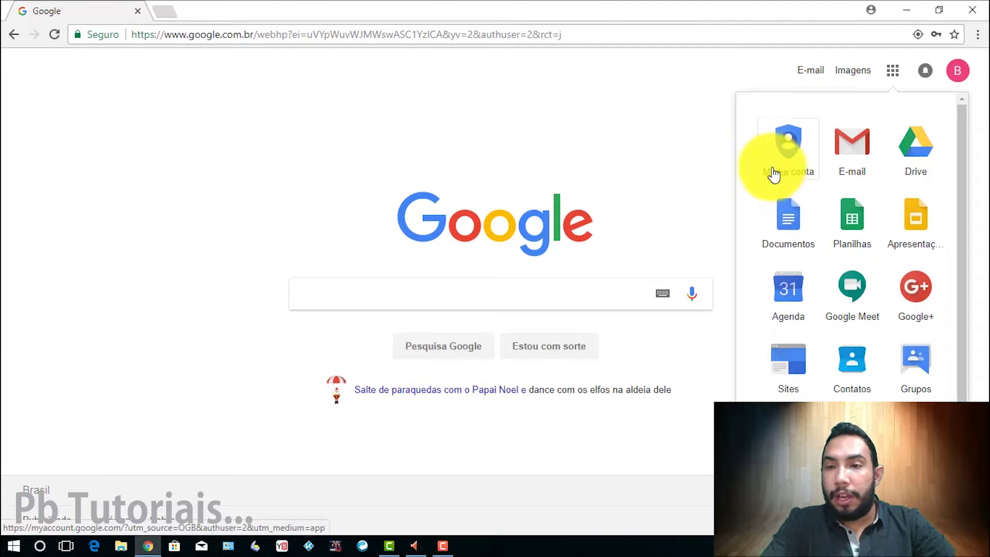
left_click(915, 165)
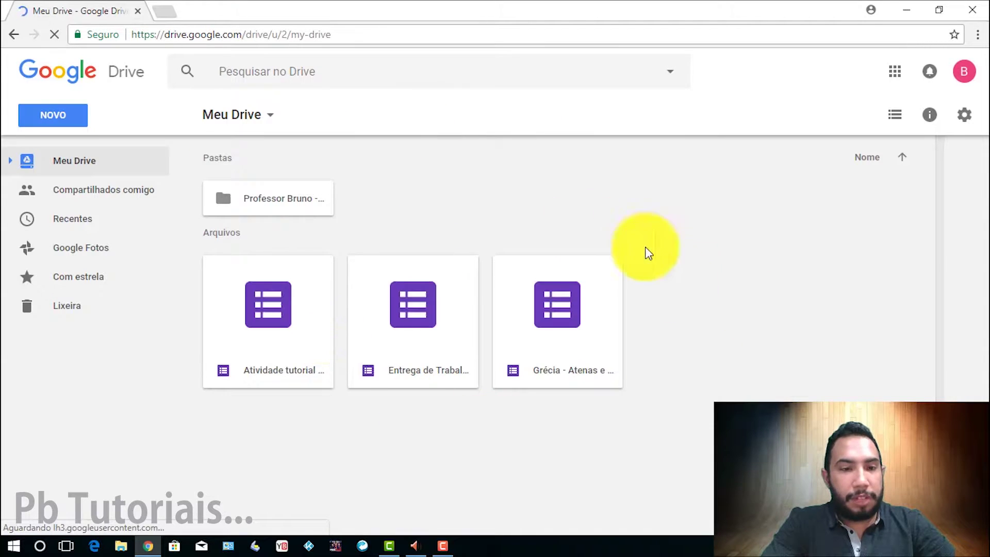
double_click(257, 305)
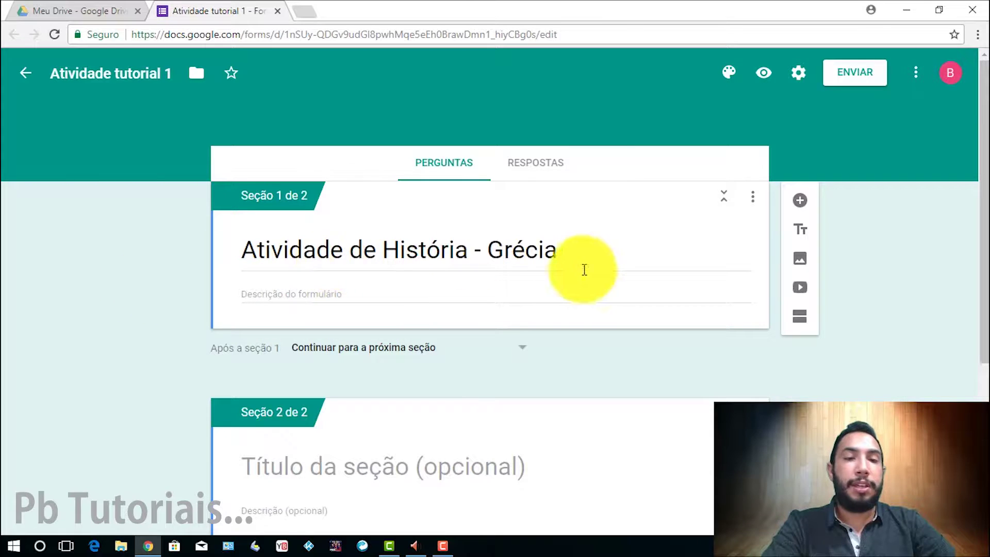
Review the form's two sections, including its title and the existing multiple-choice question 01.
scroll(228, 295, "down", 5)
scroll(228, 295, "up", 4)
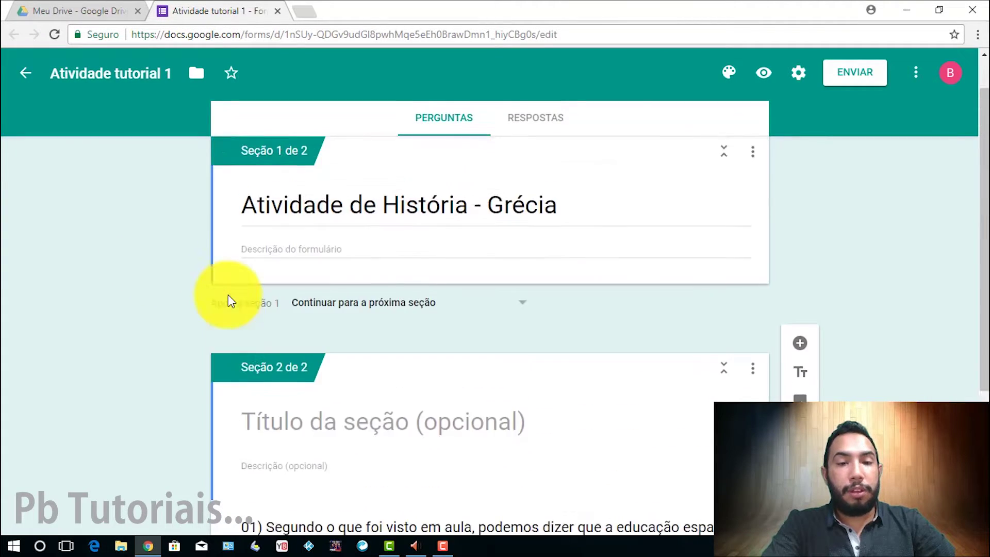
scroll(227, 295, "down", 4)
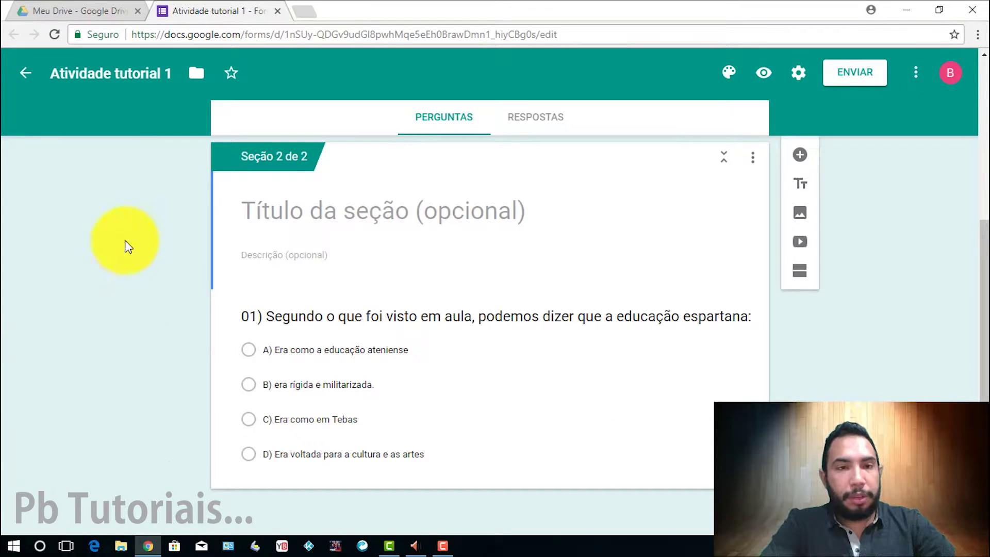
scroll(129, 232, "up", 5)
scroll(133, 234, "down", 4)
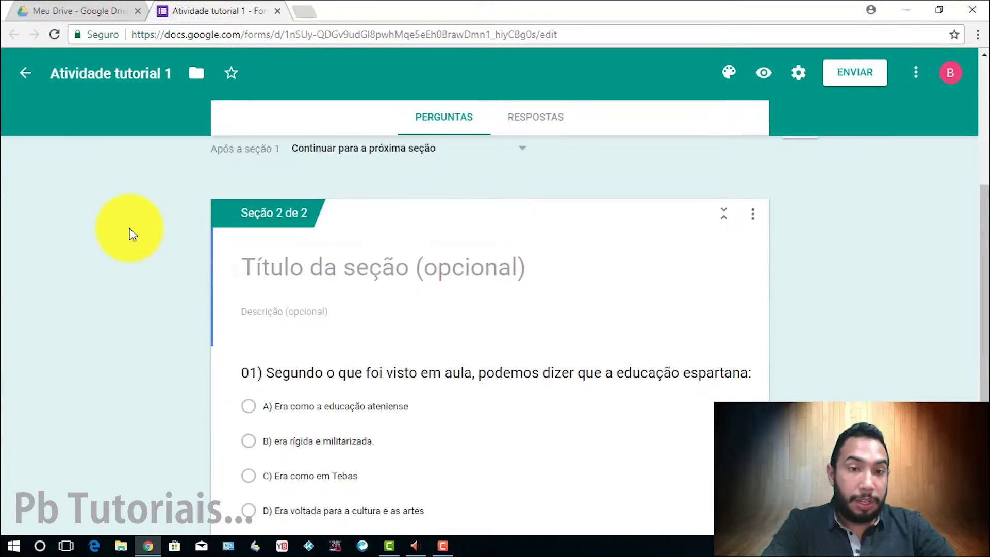
scroll(129, 229, "down", 1)
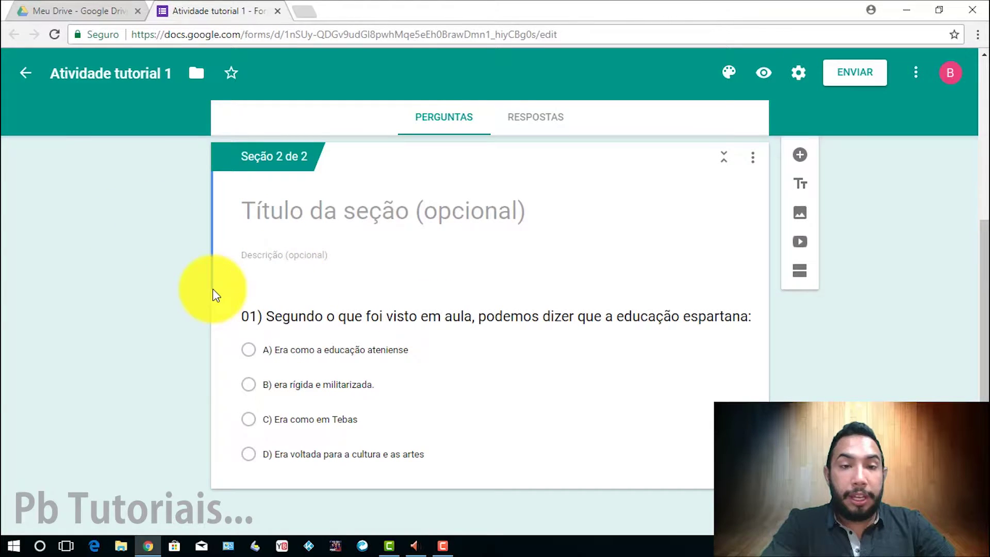
scroll(215, 293, "up", 5)
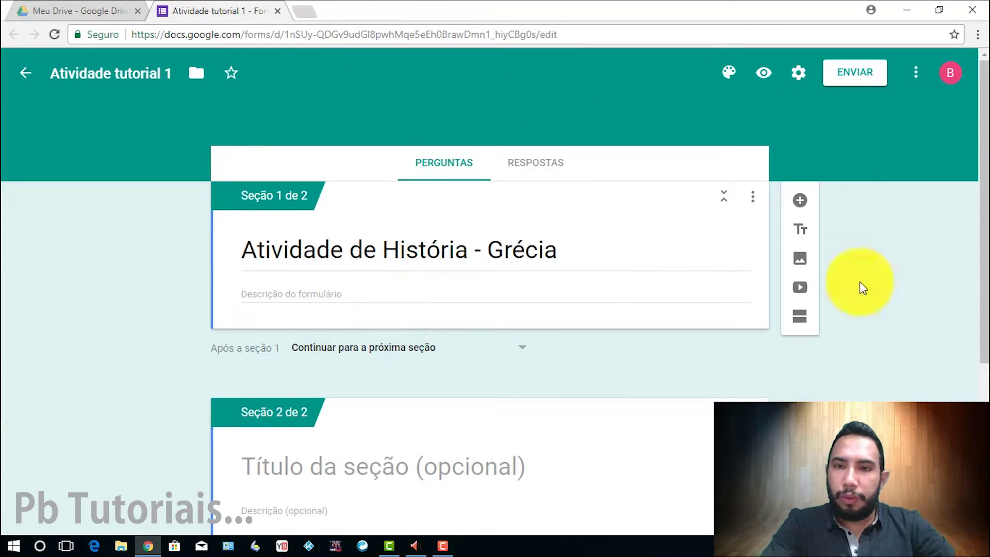
scroll(261, 265, "down", 5)
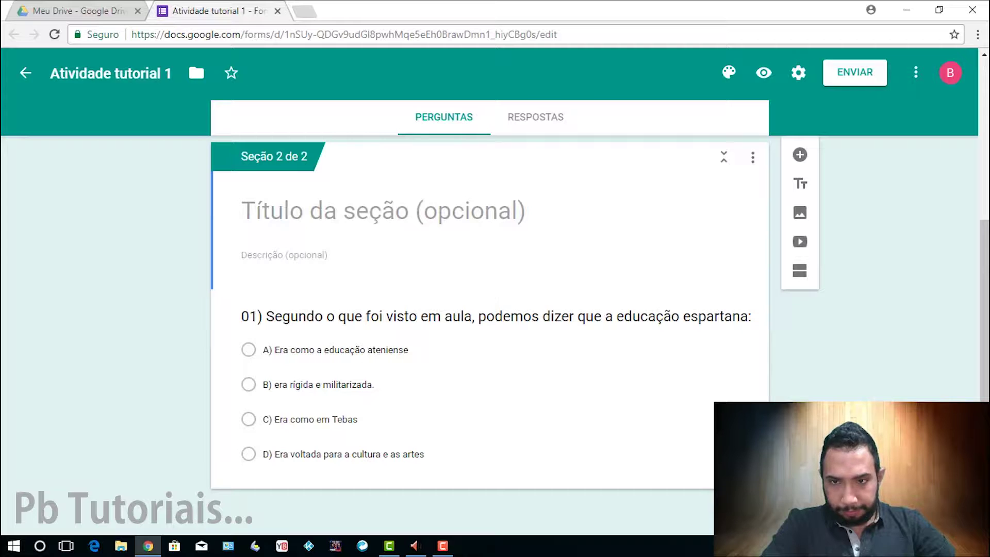
Add a new question below question 01 in section 2 and begin its title with "02)".
left_click(672, 450)
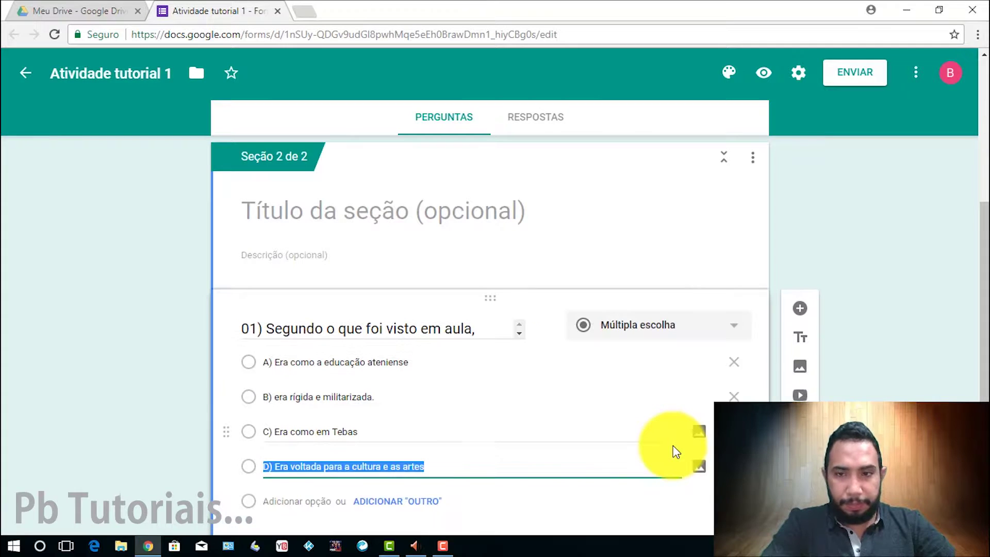
left_click(800, 310)
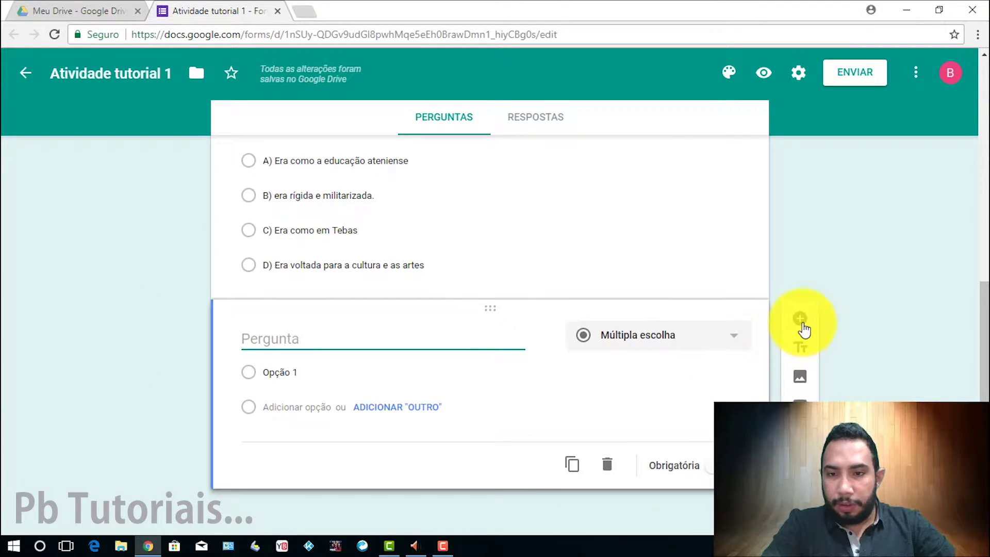
left_click(251, 356)
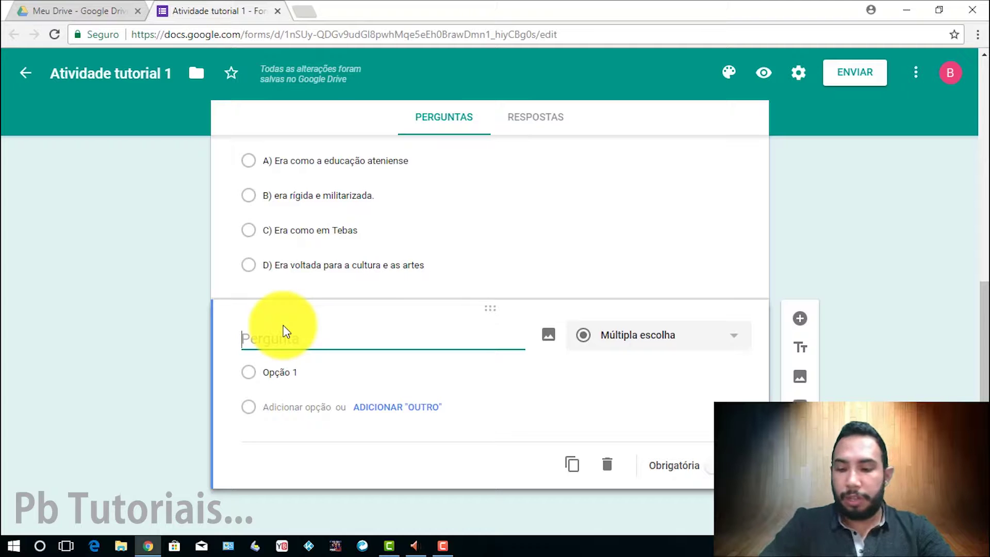
type("02)")
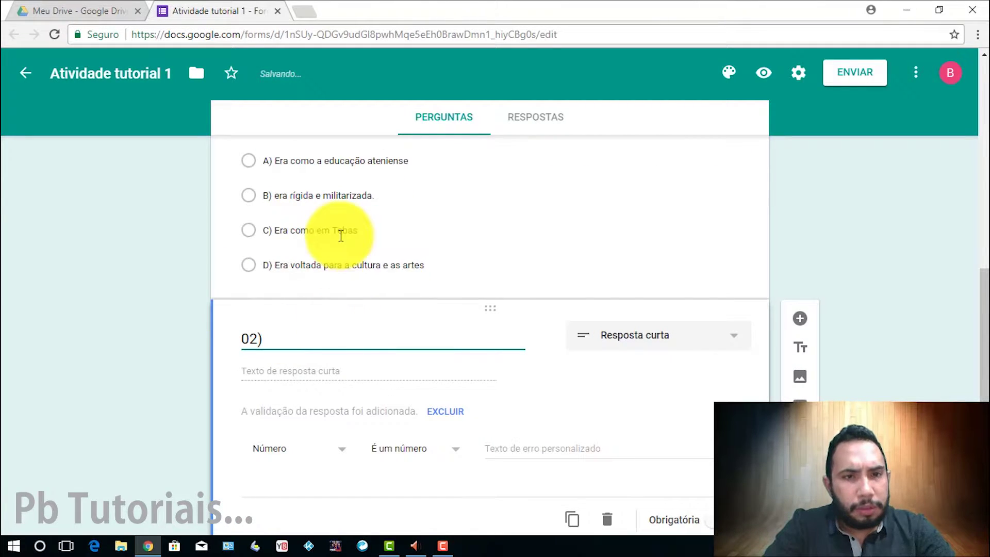
Continue the new question's title with "Segundo o que vimos em sala de aula,".
scroll(340, 236, "up", 4)
scroll(340, 235, "down", 4)
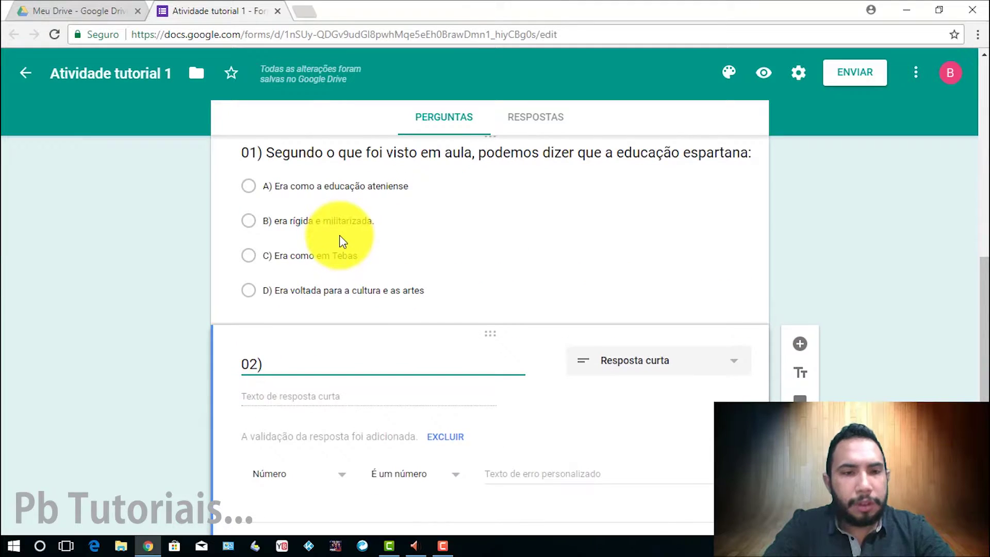
scroll(339, 235, "down", 2)
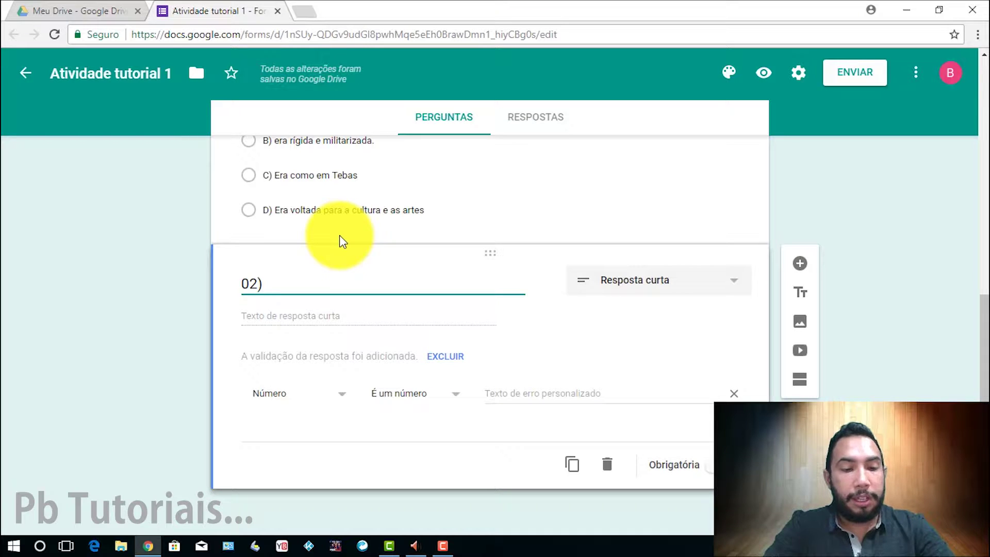
type("Segundo ")
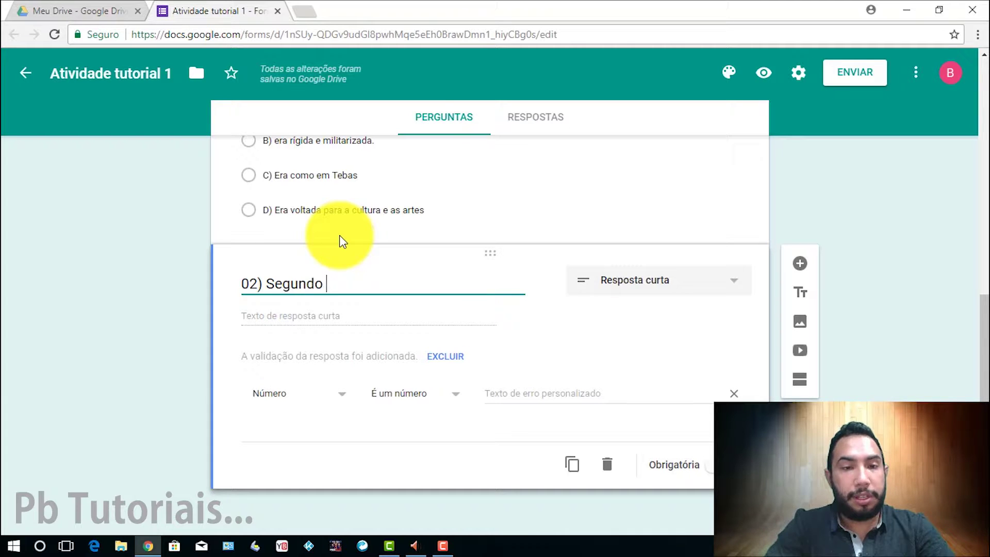
type("o que ")
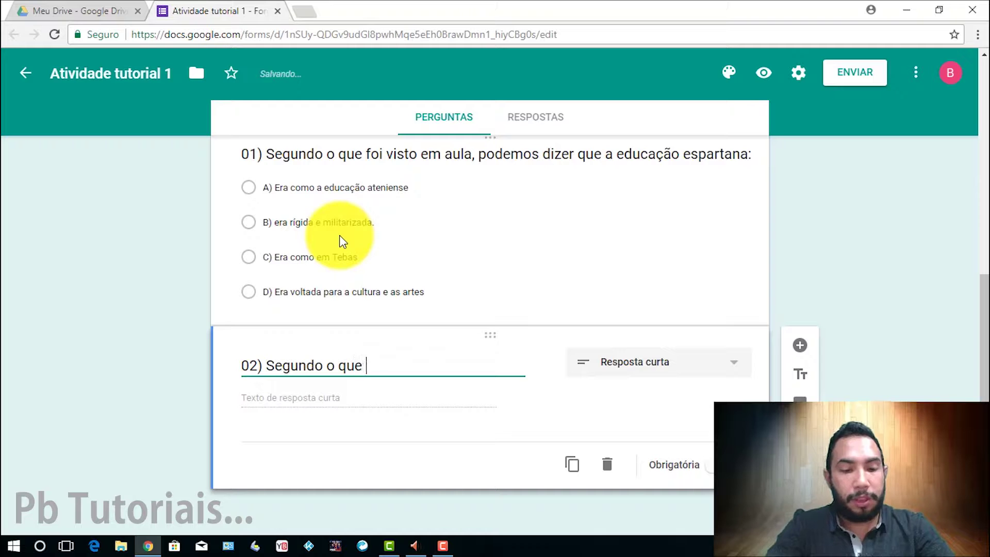
type("vimos em")
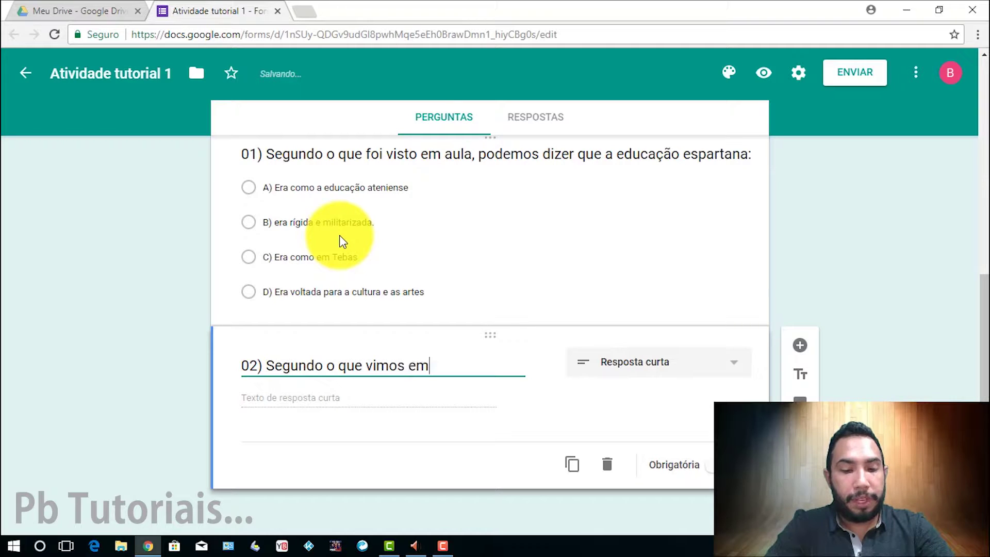
type(" sala de au")
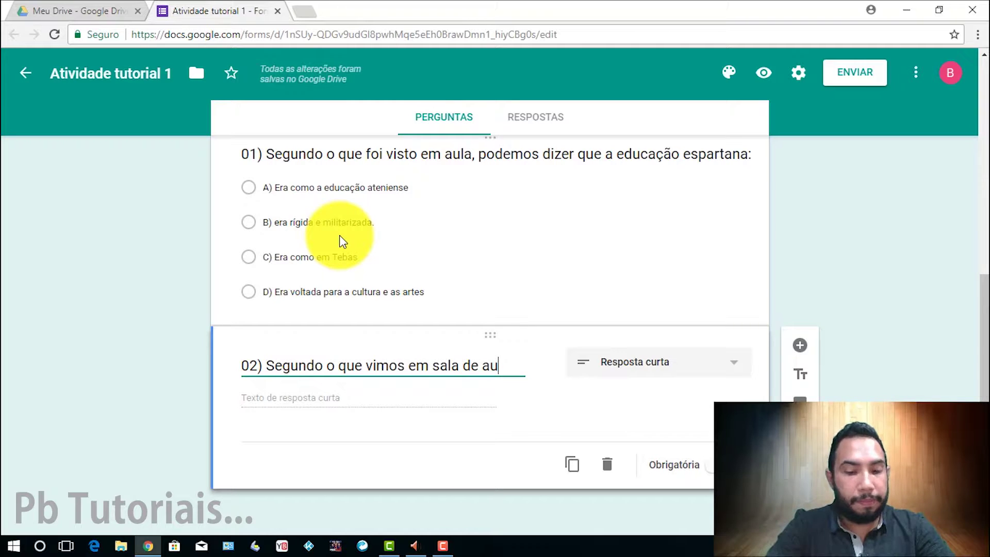
type("la, ")
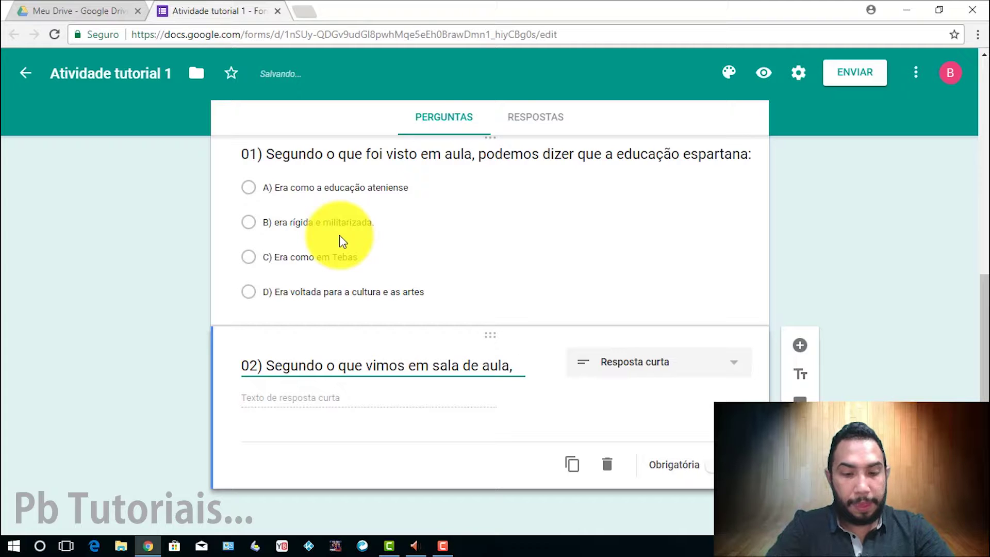
type("o")
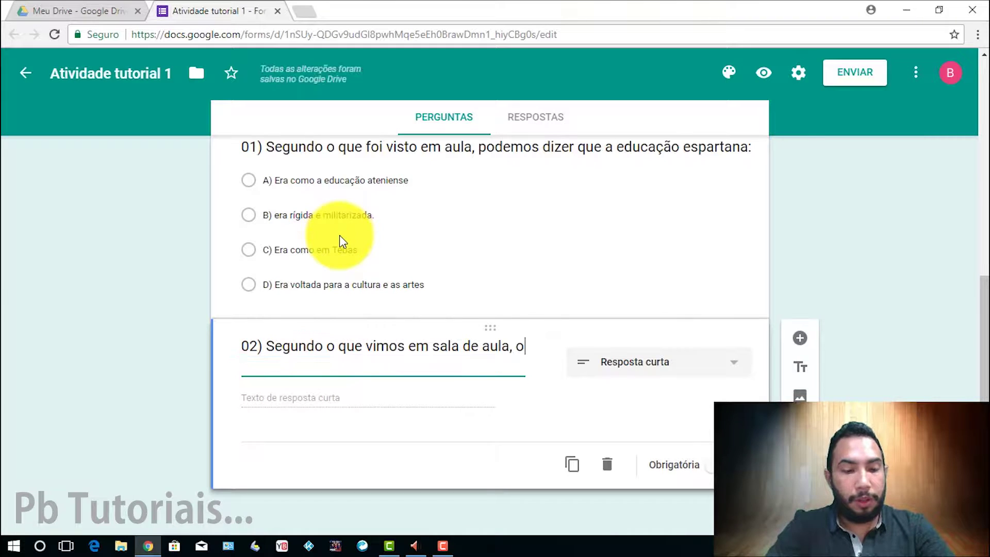
type(" regi")
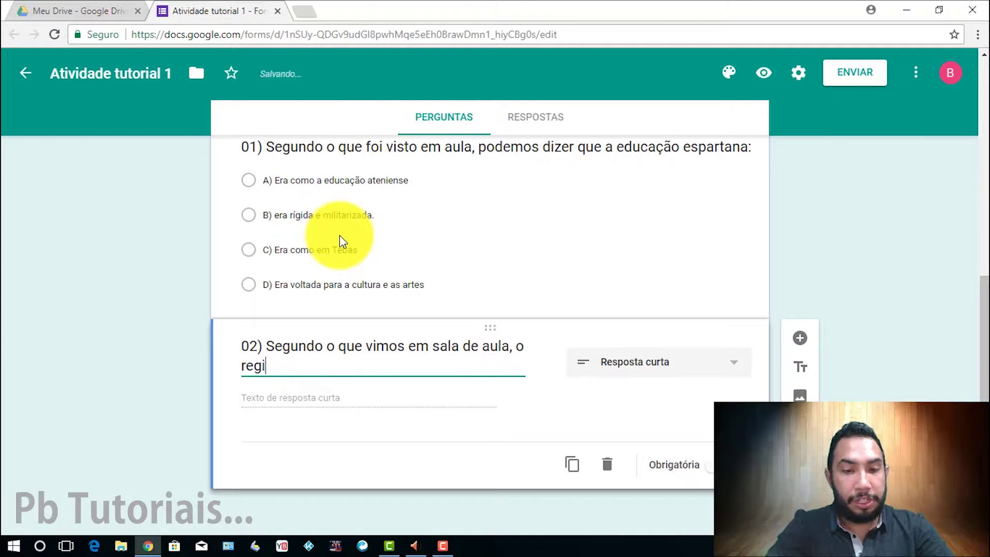
type("me")
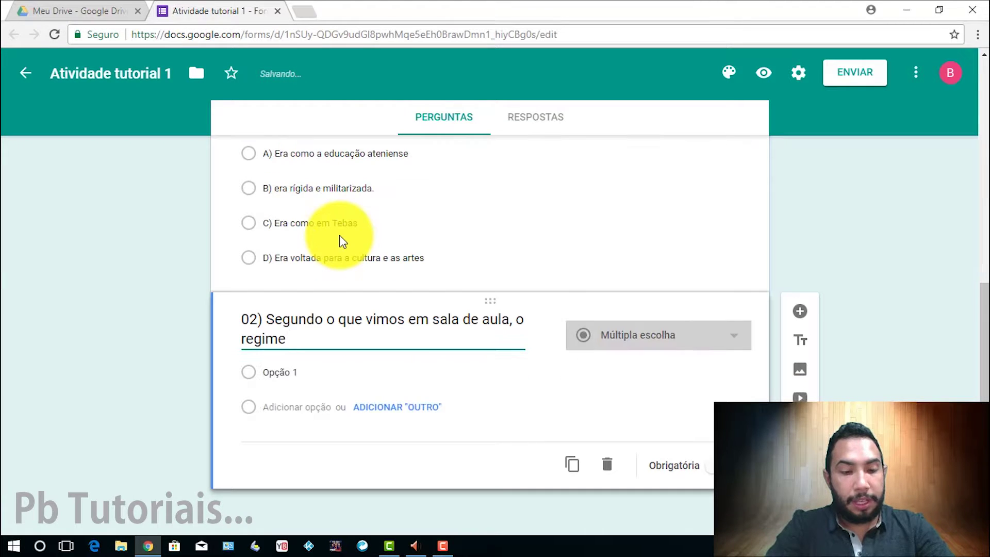
type(" anterio")
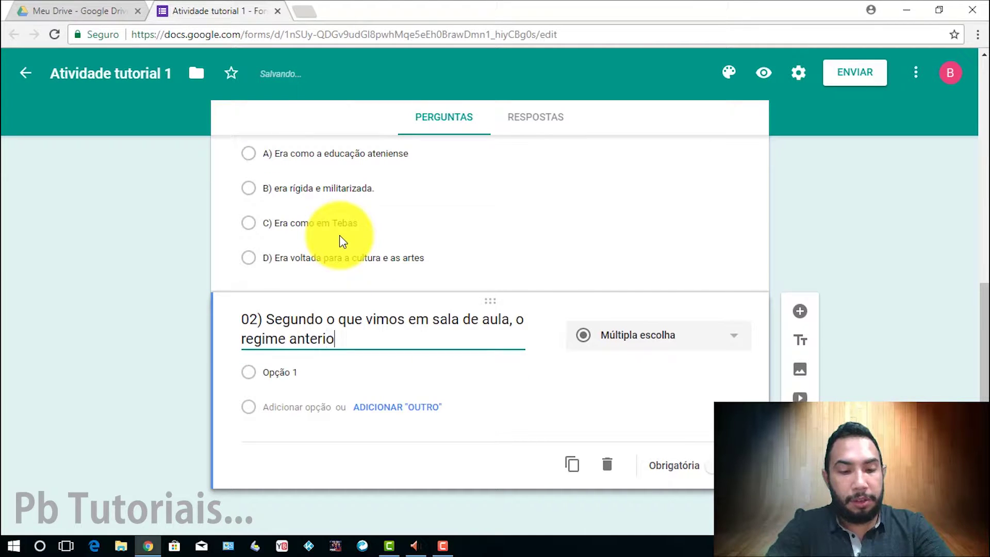
type("r à")
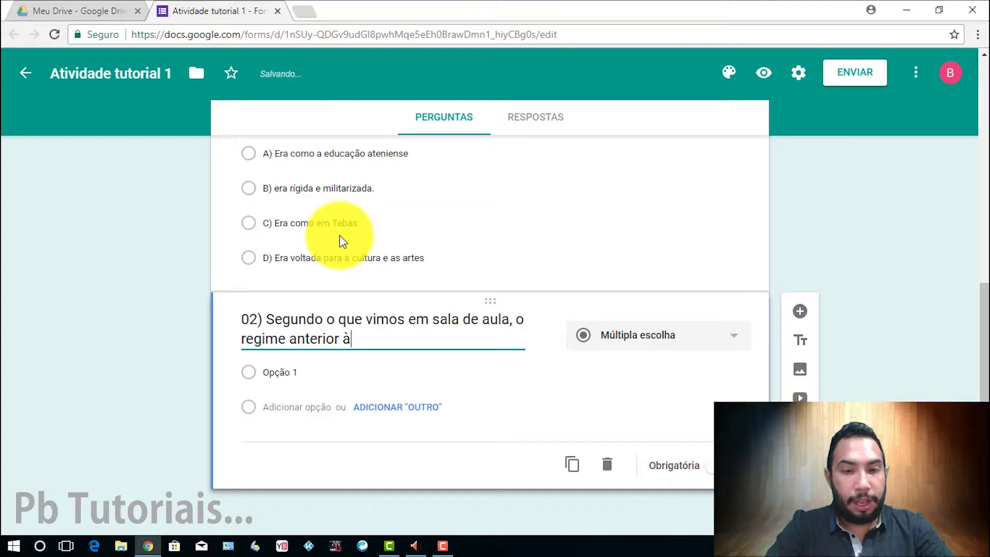
type(" demo")
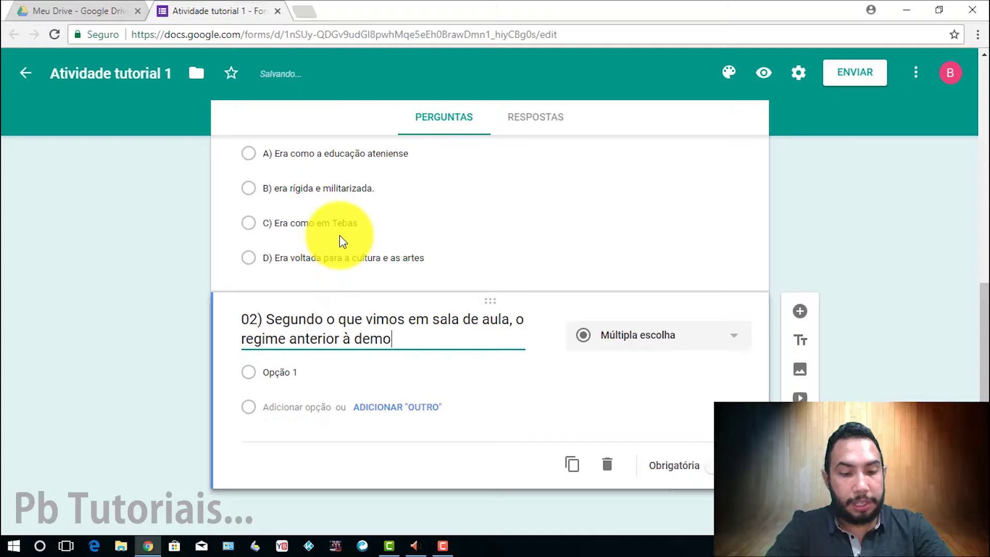
type("cracia")
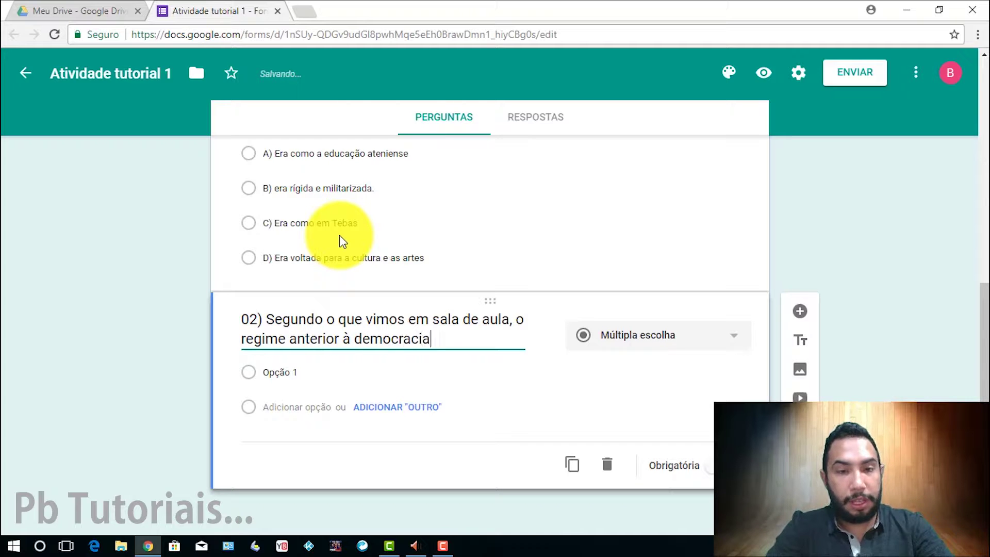
type(" em ate")
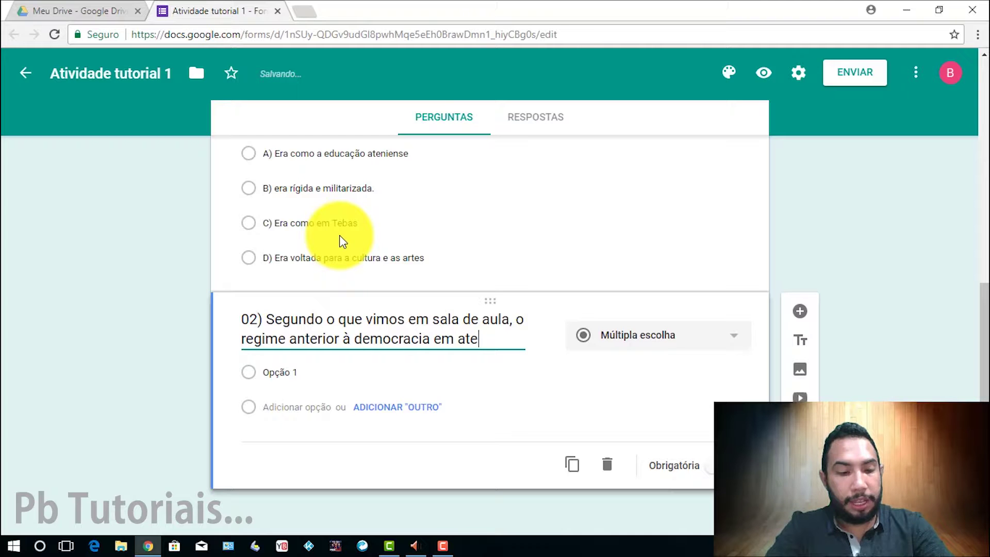
type("na era")
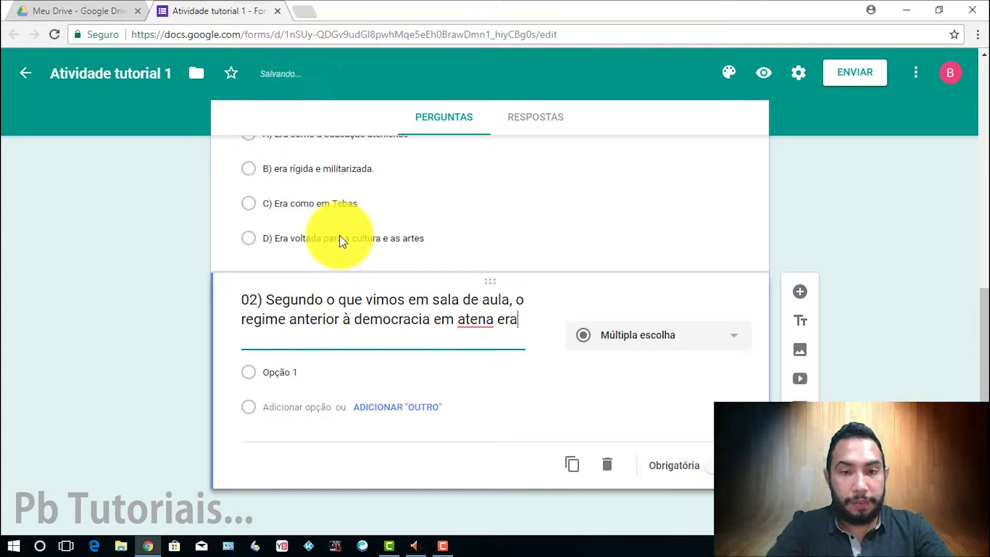
key("BackSpace")
key("BackSpace")
key("BackSpace")
key("BackSpace")
key("BackSpace")
key("BackSpace")
key("BackSpace")
key("BackSpace")
key("BackSpace")
key("BackSpace")
key("BackSpace")
key("BackSpace")
key("BackSpace")
key("BackSpace")
key("BackSpace")
key("BackSpace")
key("BackSpace")
key("BackSpace")
key("BackSpace")
key("BackSpace")
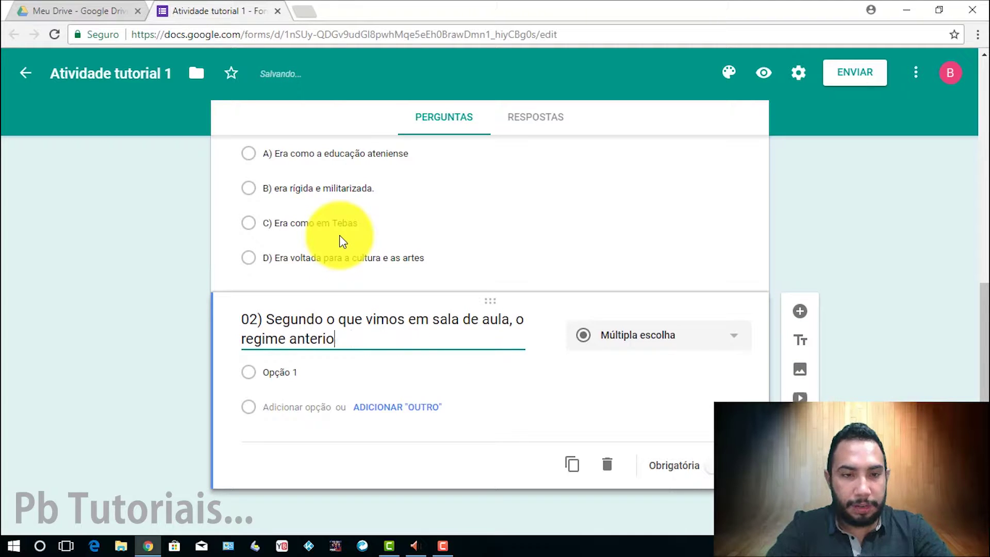
key("BackSpace")
key("BackSpace")
key("BackSpace")
key("BackSpace")
key("BackSpace")
key("BackSpace")
key("BackSpace")
key("BackSpace")
key("BackSpace")
key("BackSpace")
key("BackSpace")
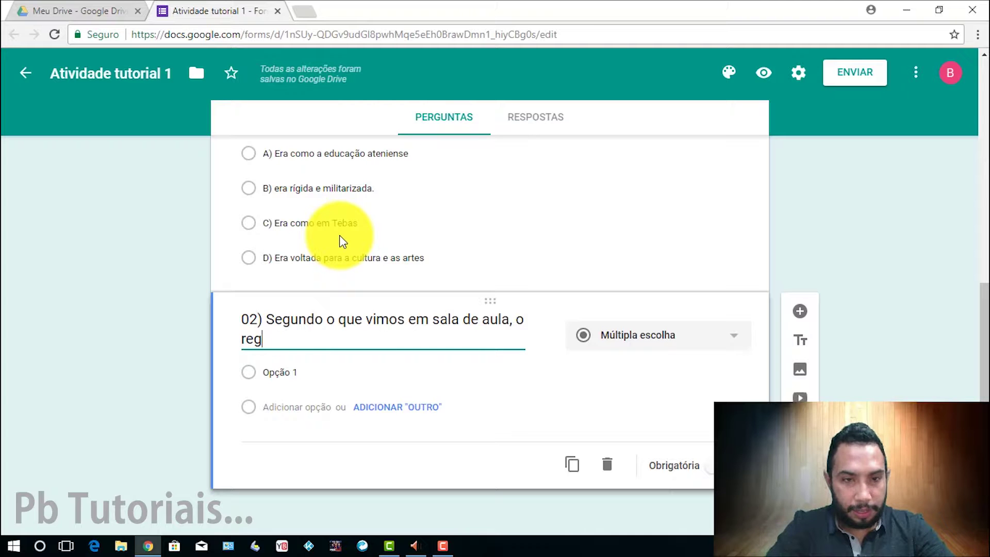
key("BackSpace")
key("BackSpace")
key("BackSpace")
key("BackSpace")
key("BackSpace")
key("BackSpace")
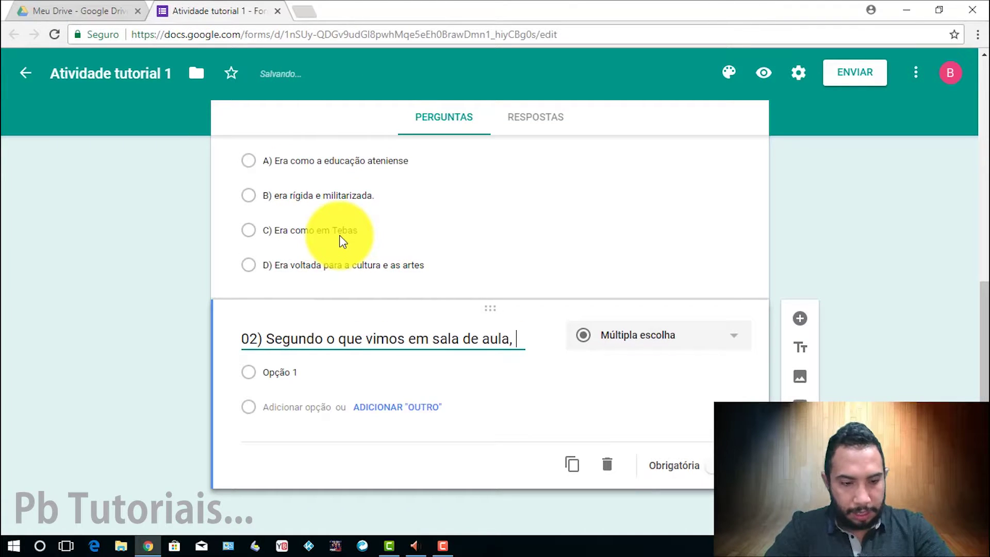
Continue question 02's title with "em Atenas nasceu a democracia.".
type("A")
key("BackSpace")
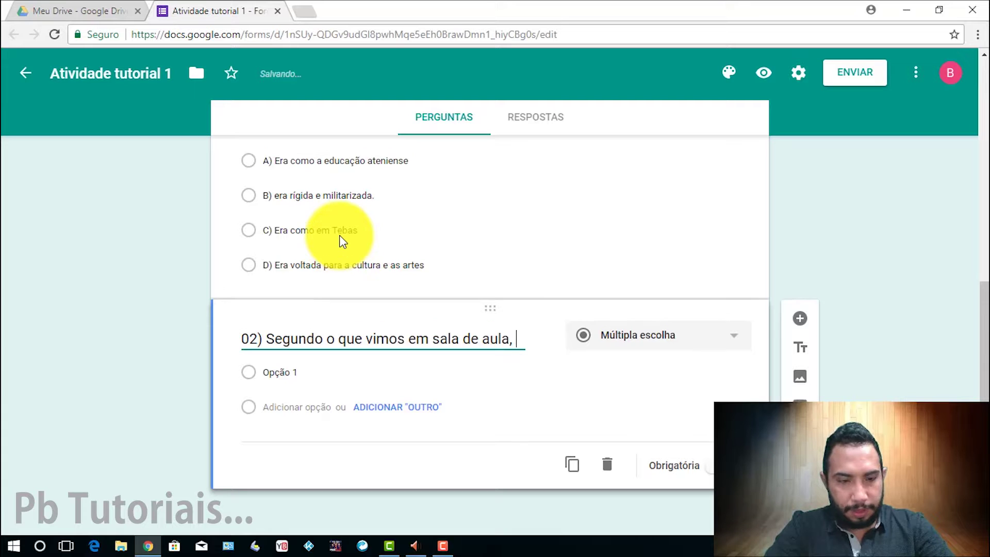
type("em At")
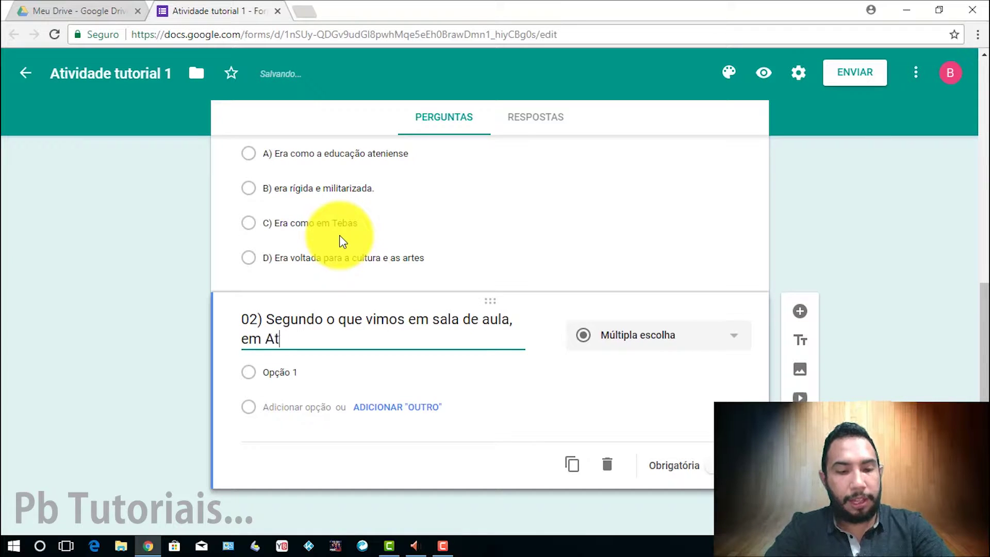
type("enas ")
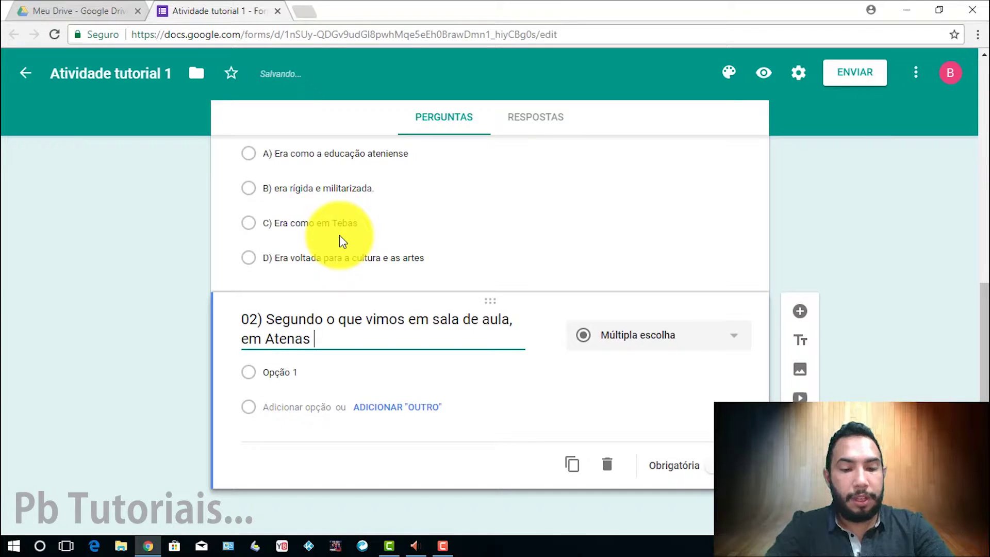
type("nasceu ")
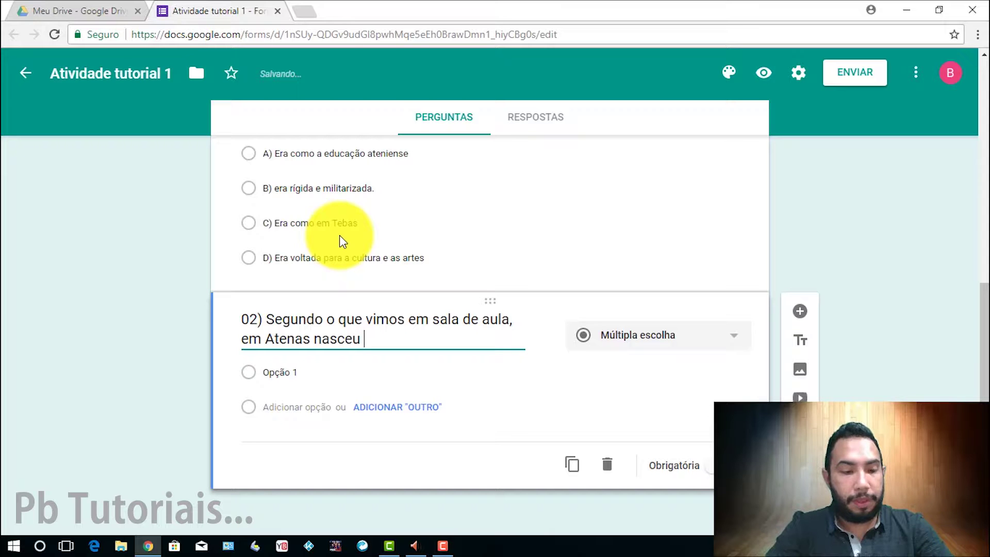
type("a democ")
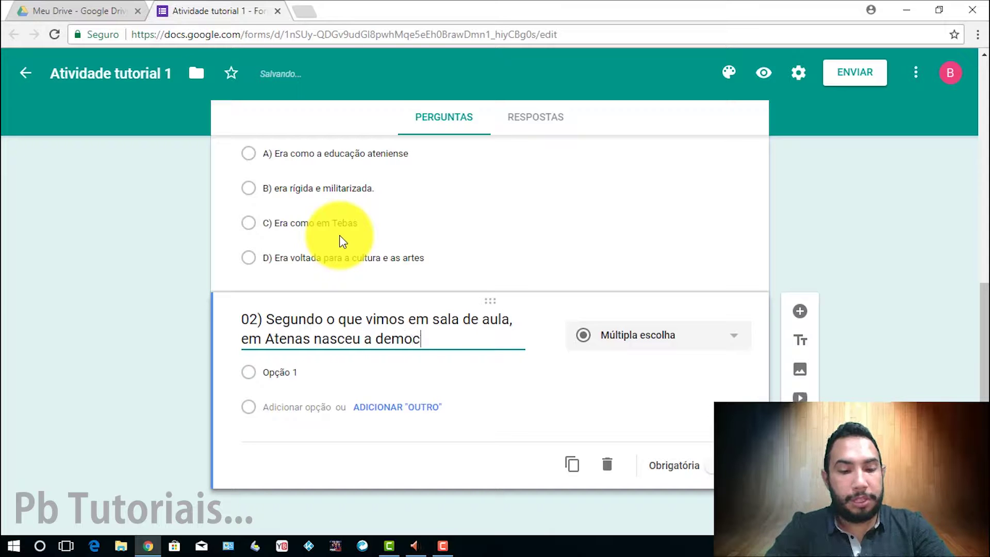
type("racia. ")
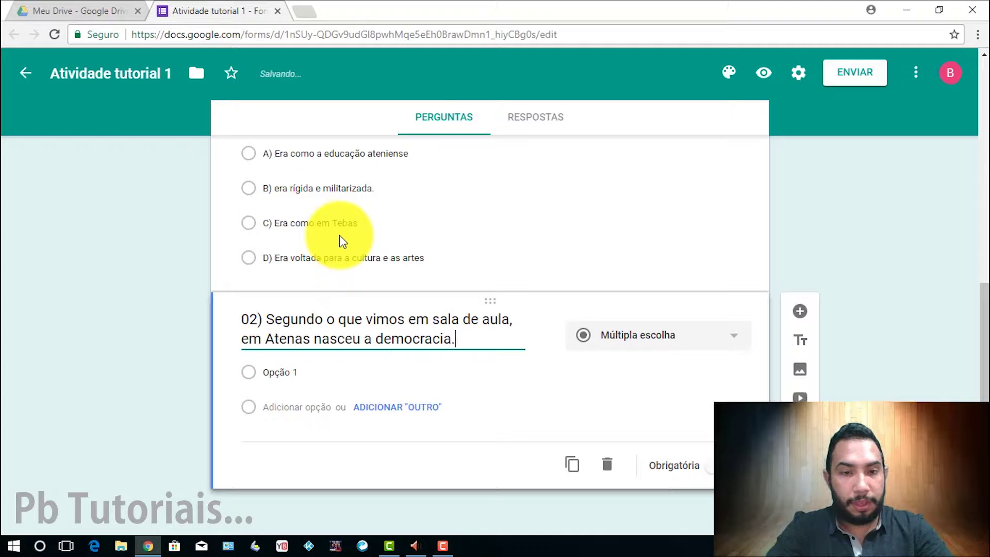
Complete question 02's title with the sentence "Sore este regime político, podemos afirmar:".
type("Sore ")
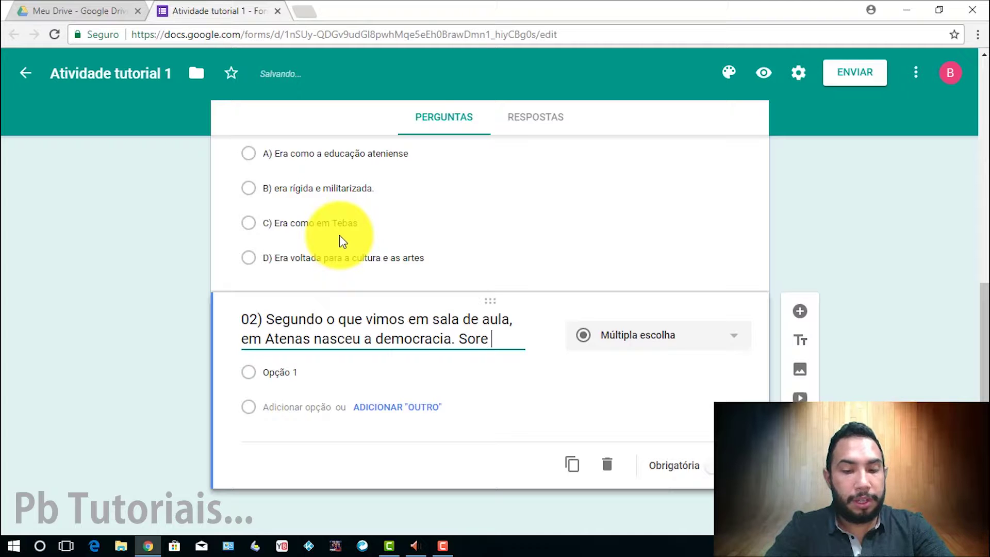
type("este re")
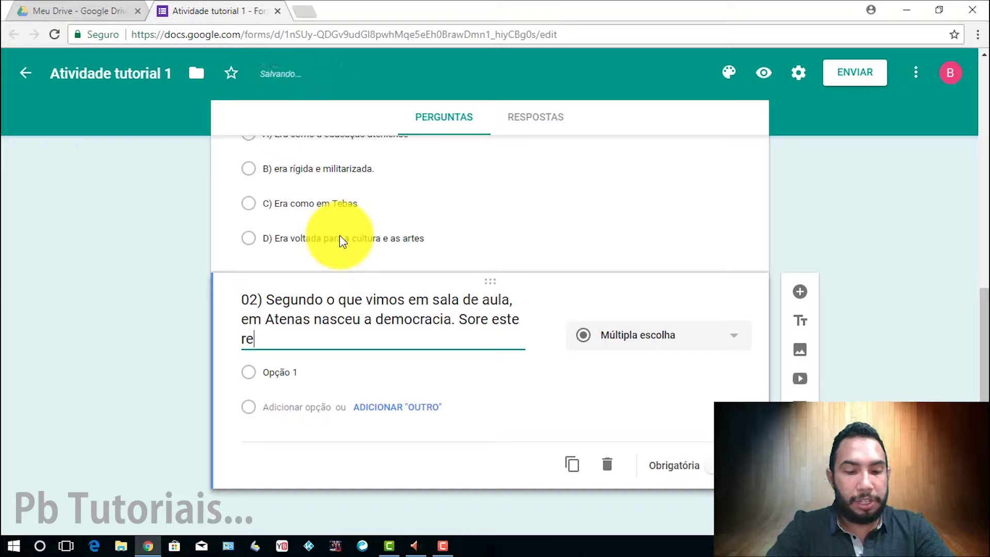
type("gime polí")
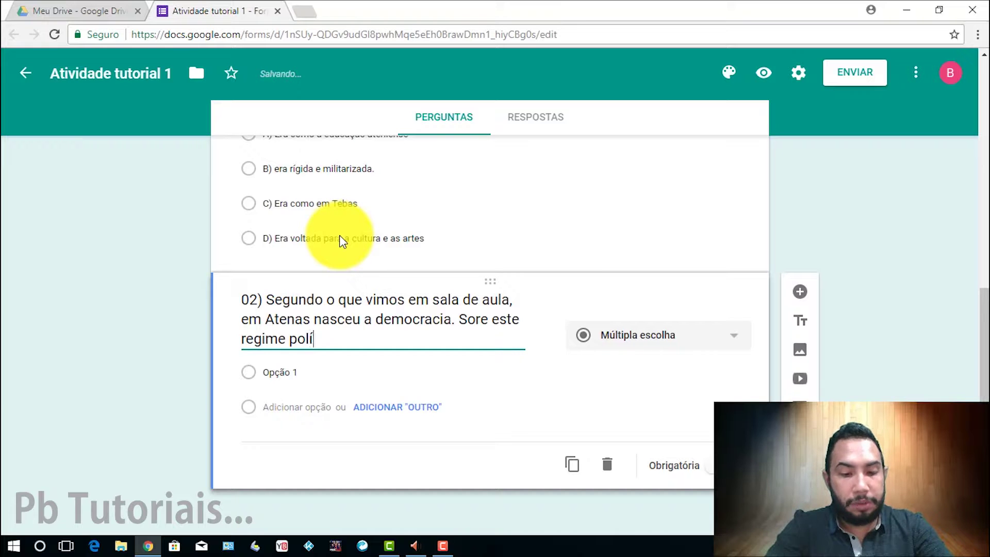
type("tico, pode")
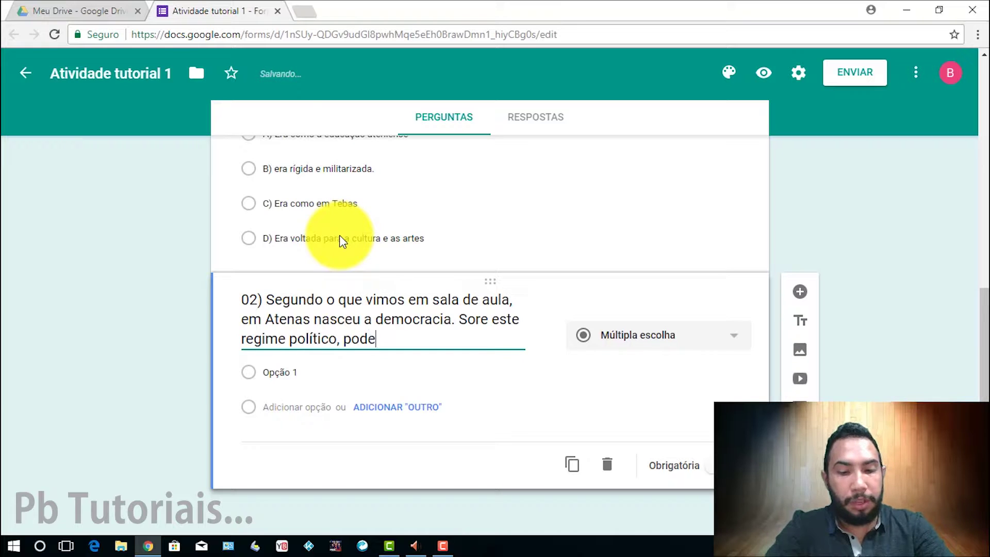
type("mos afirmar:")
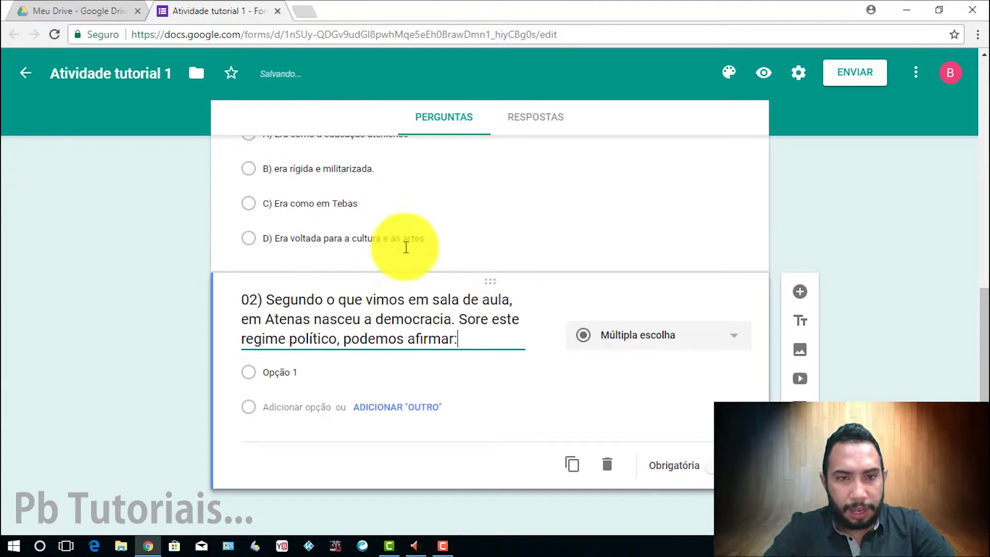
Set the first answer option of question 02 to "A) A democracia não requer a participação dos cidadãos".
scroll(408, 248, "up", 7)
scroll(423, 282, "down", 4)
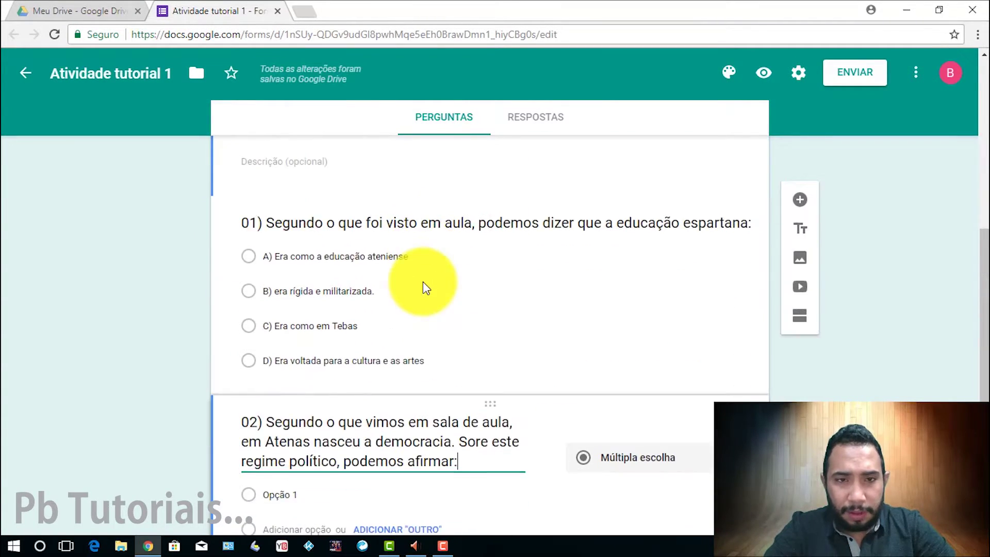
scroll(542, 339, "down", 2)
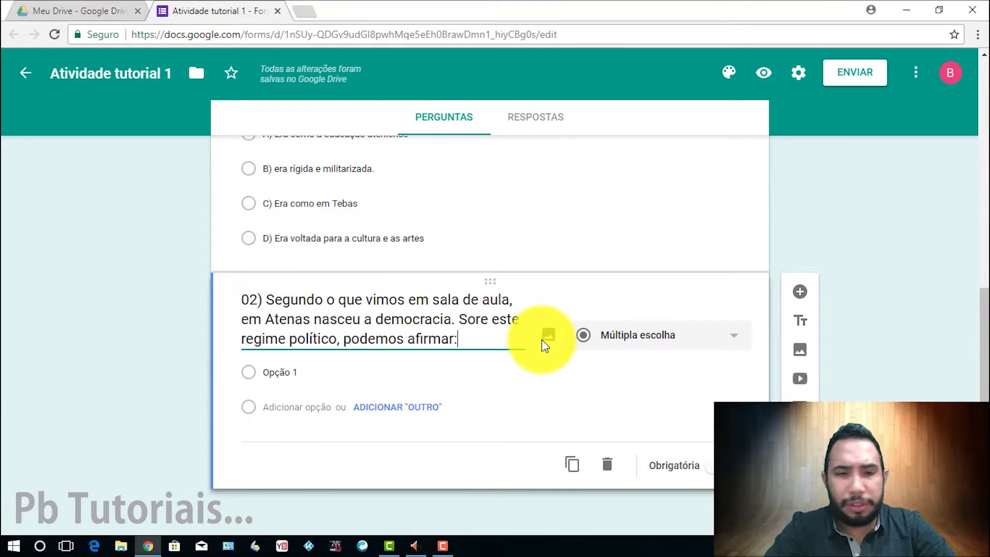
left_click(286, 371)
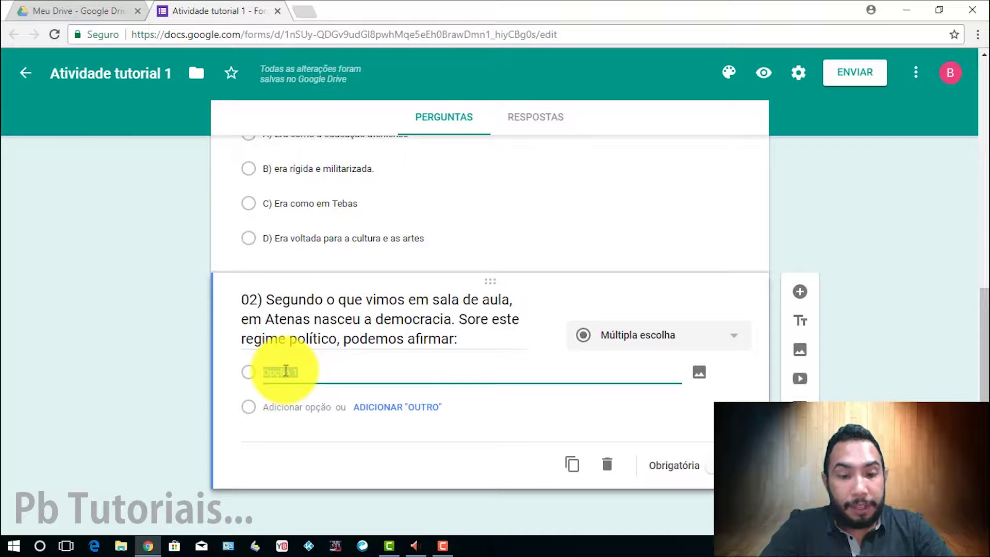
type("A")
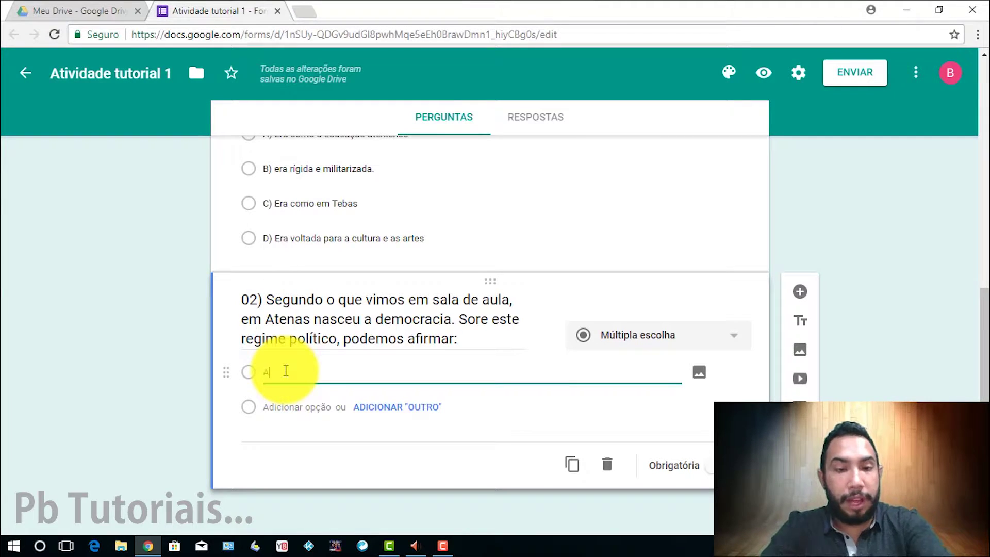
type(") A")
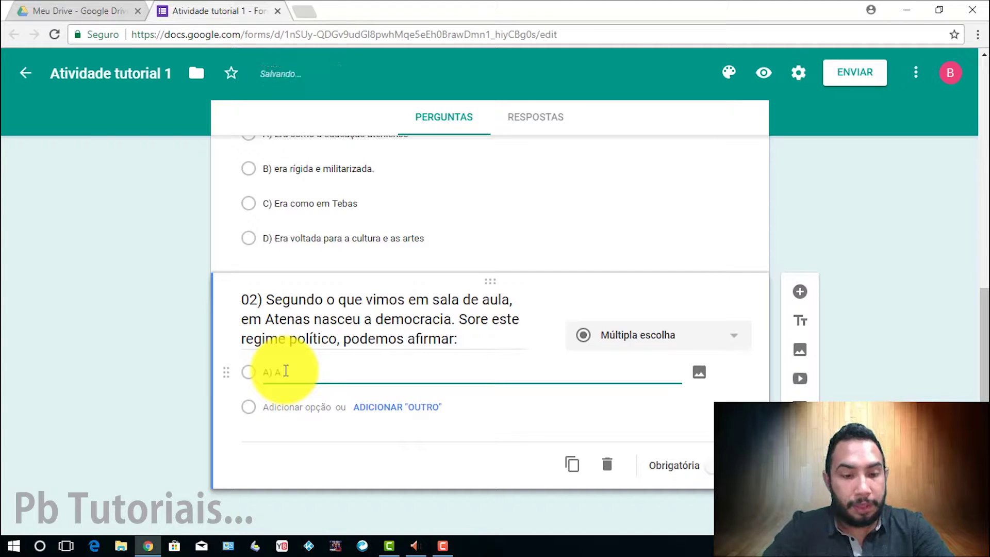
type("democracia ")
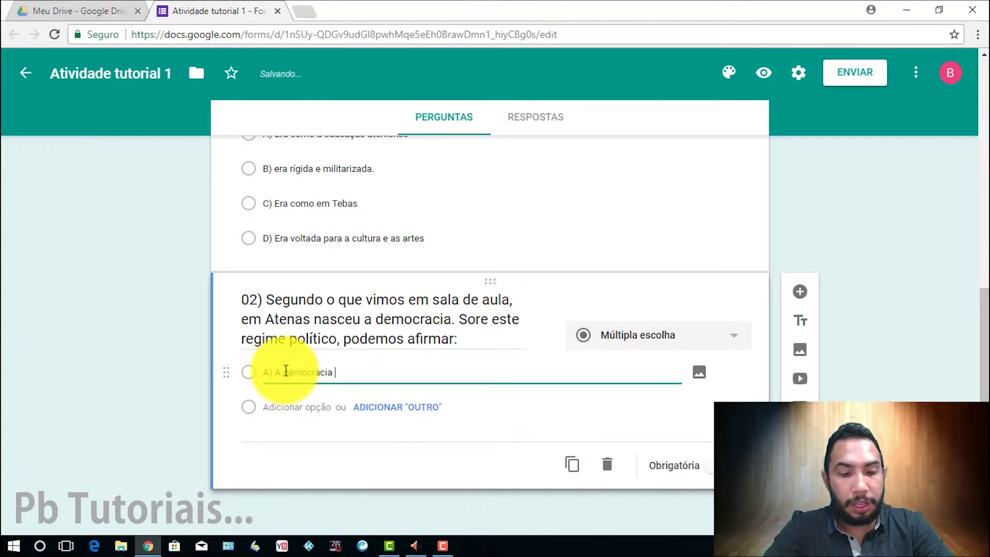
type("não re")
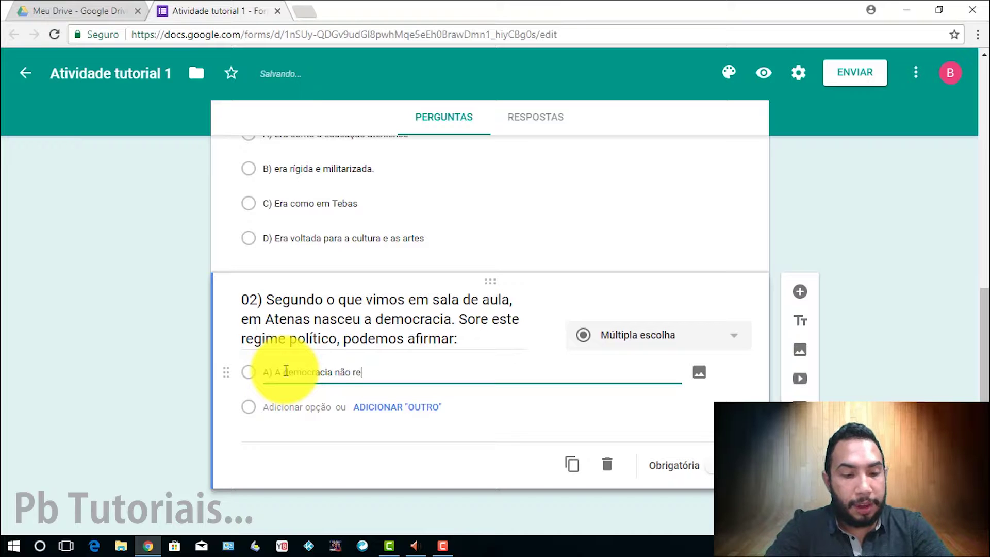
type("que")
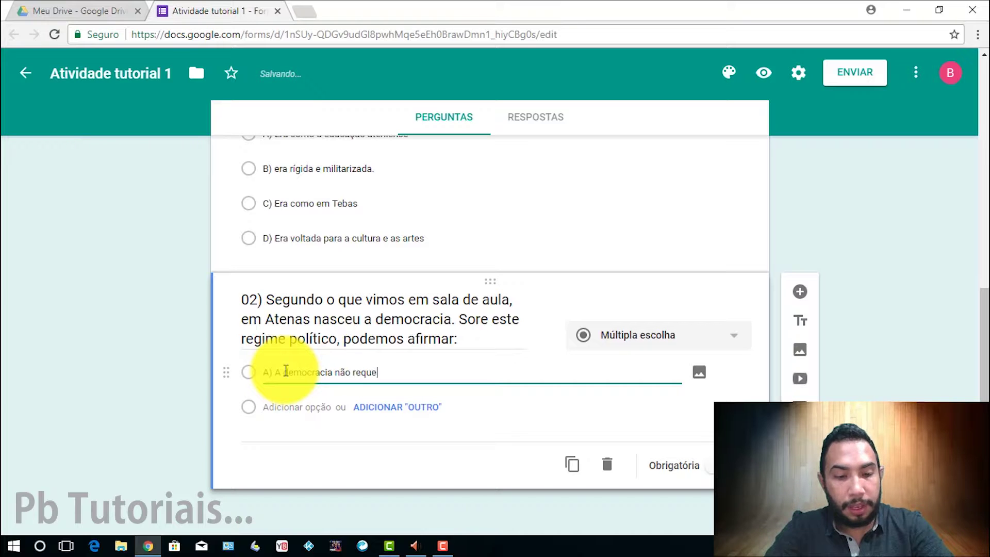
type("r a parti")
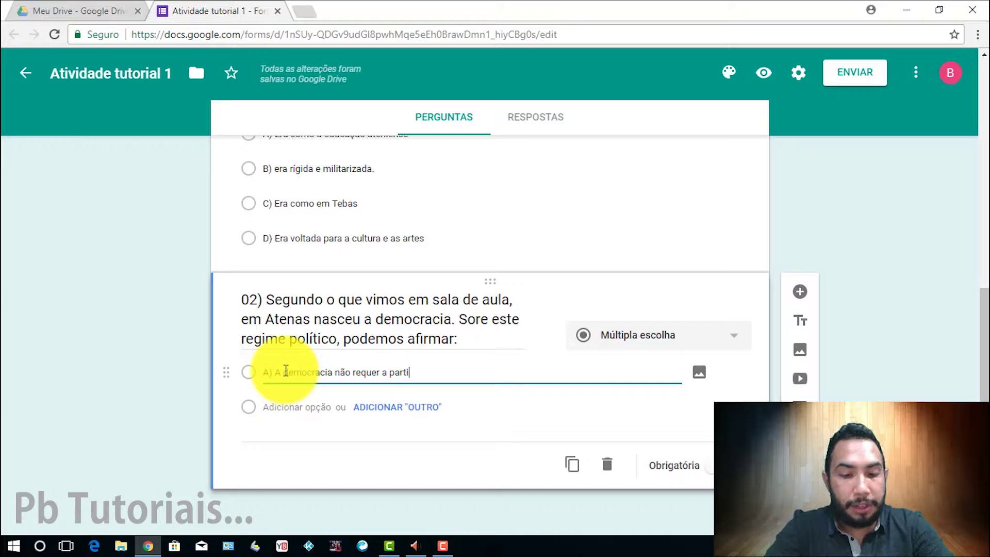
type("cipação dos cidadã")
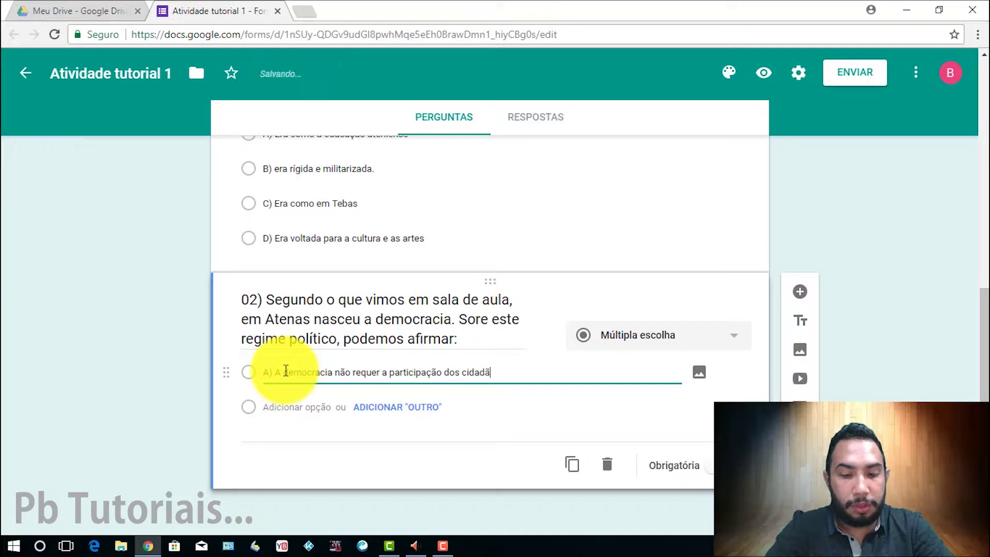
type("o")
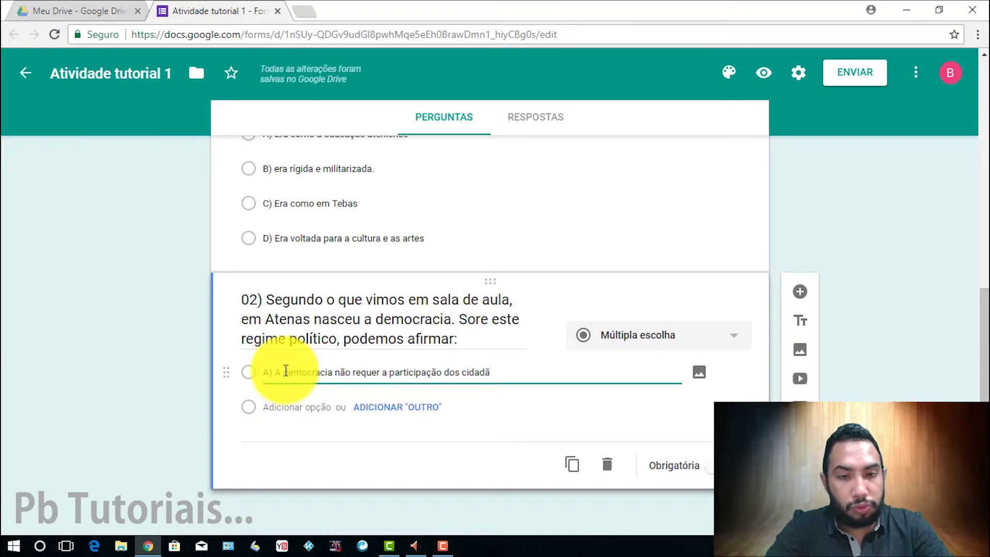
type("os")
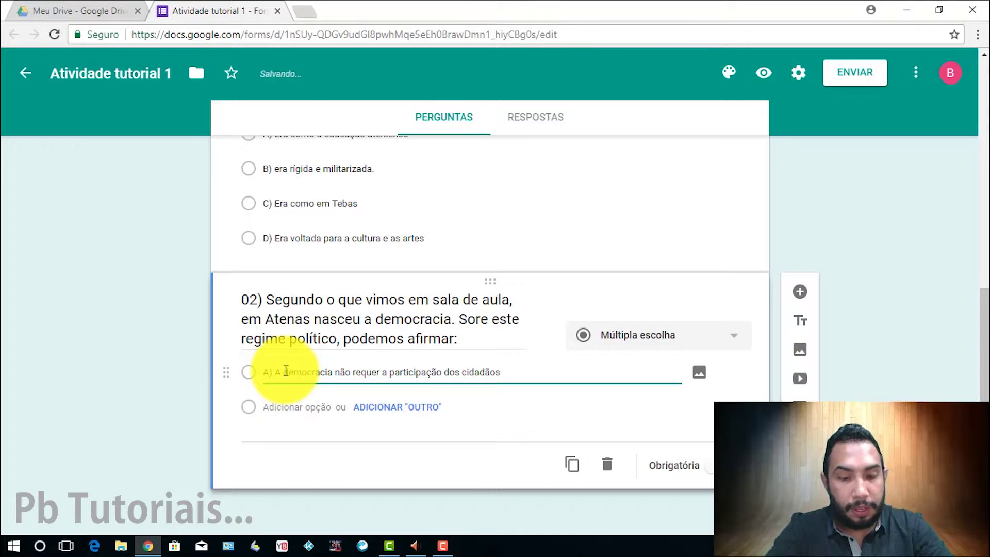
Add a second answer option, "B) A democracia requer a participação dos cidadãos", and a placeholder third option below it.
key("Return")
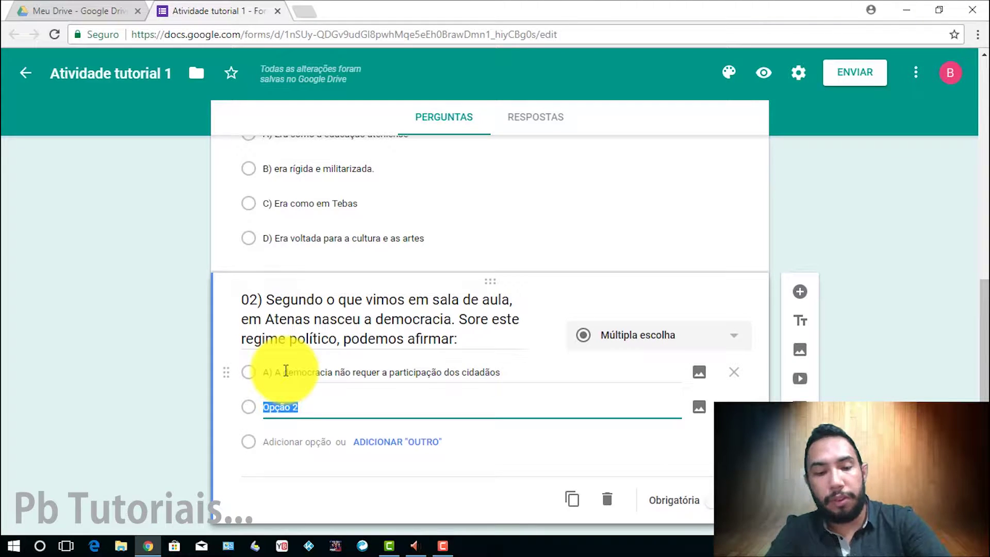
type("B)")
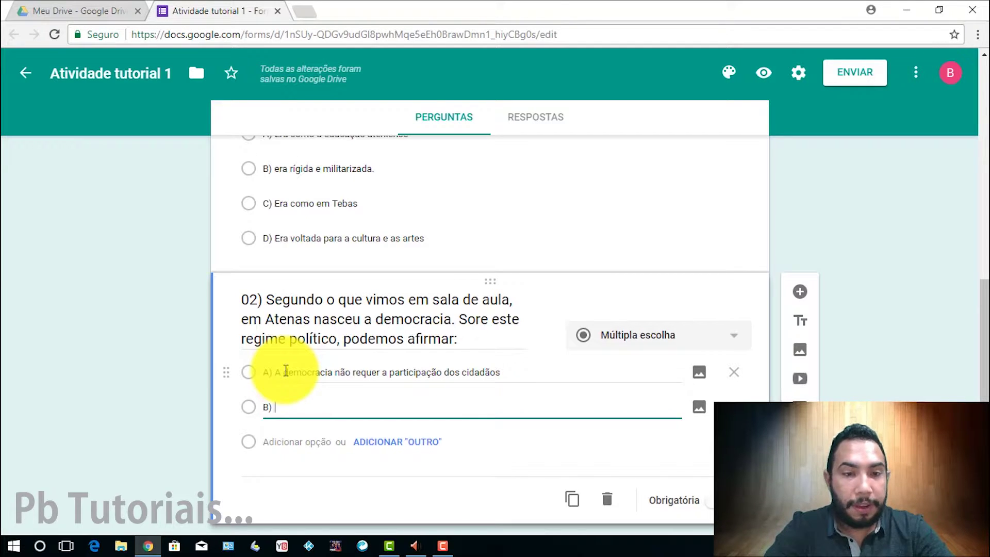
type("A")
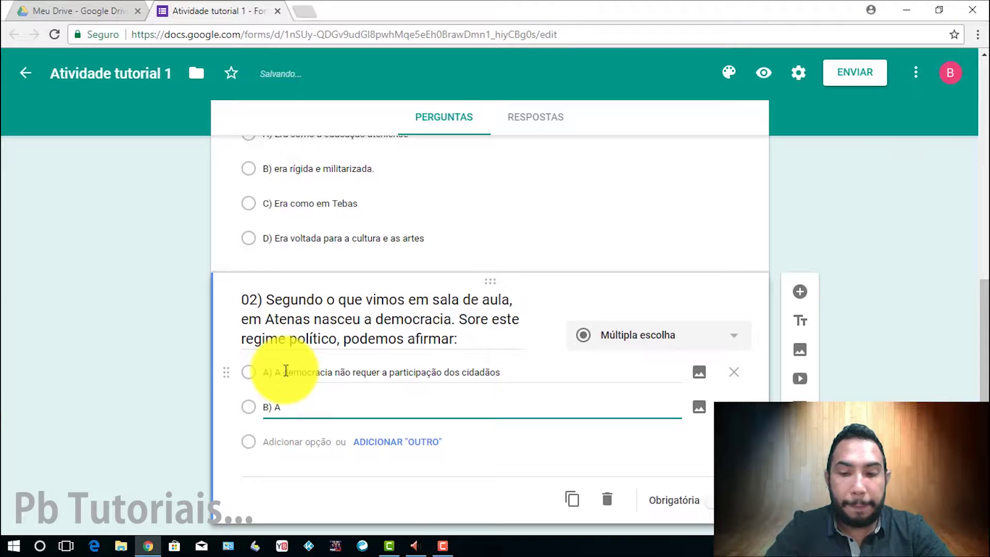
key("BackSpace")
type("A ")
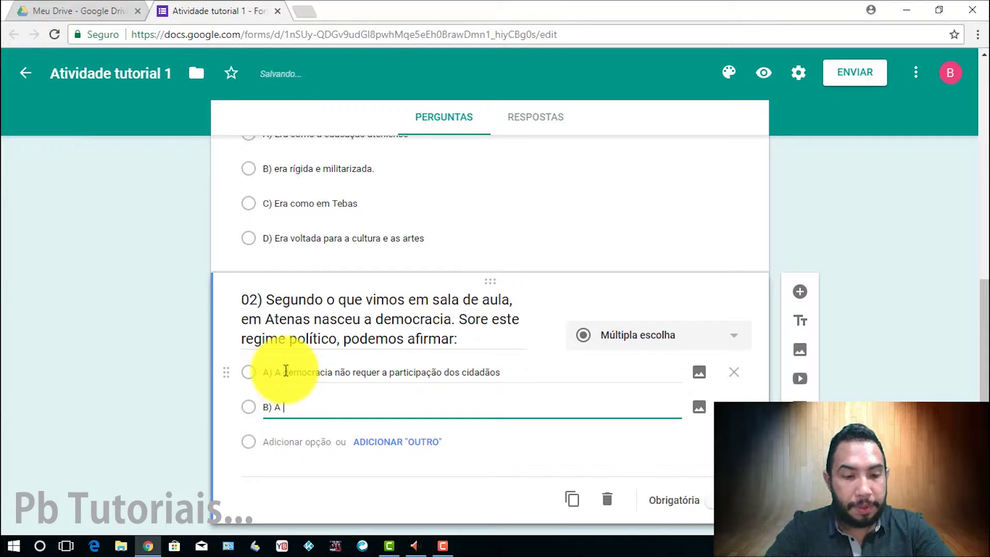
type("democ")
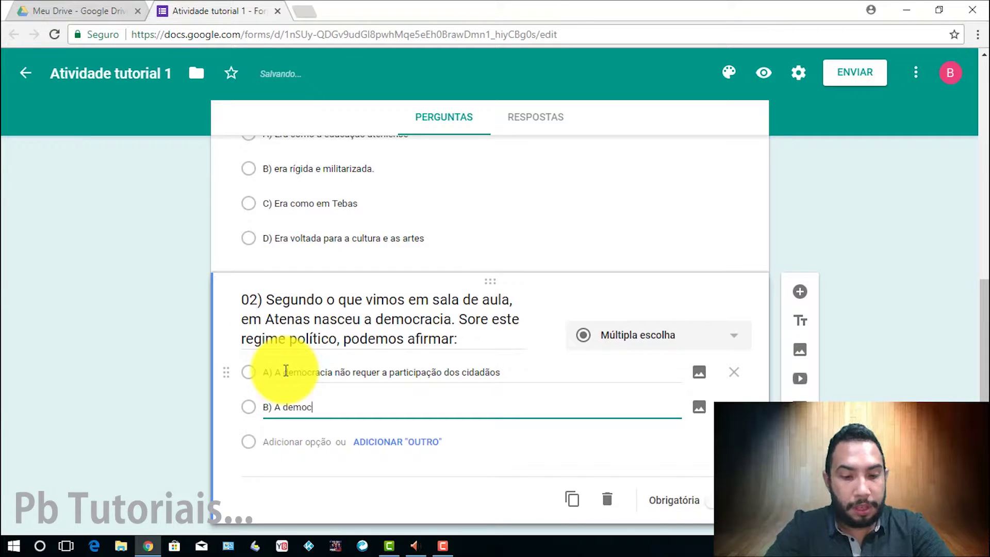
type("racia re")
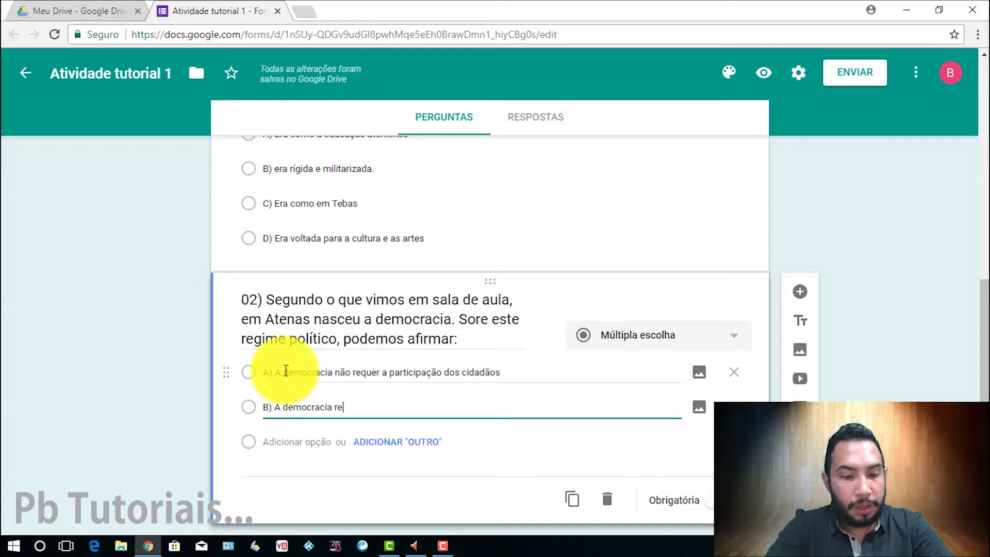
type("quer a ")
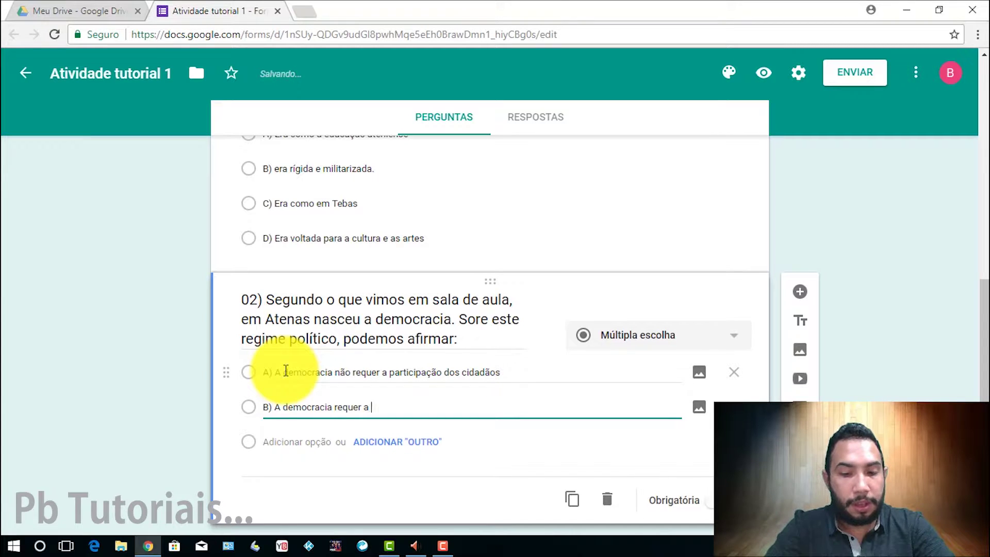
type("participaç")
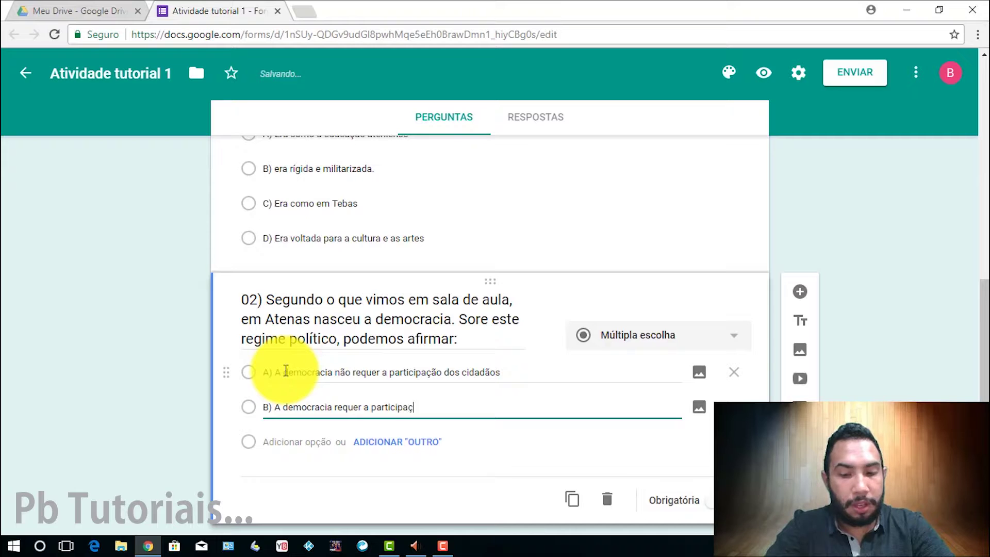
type("ão dos cidad")
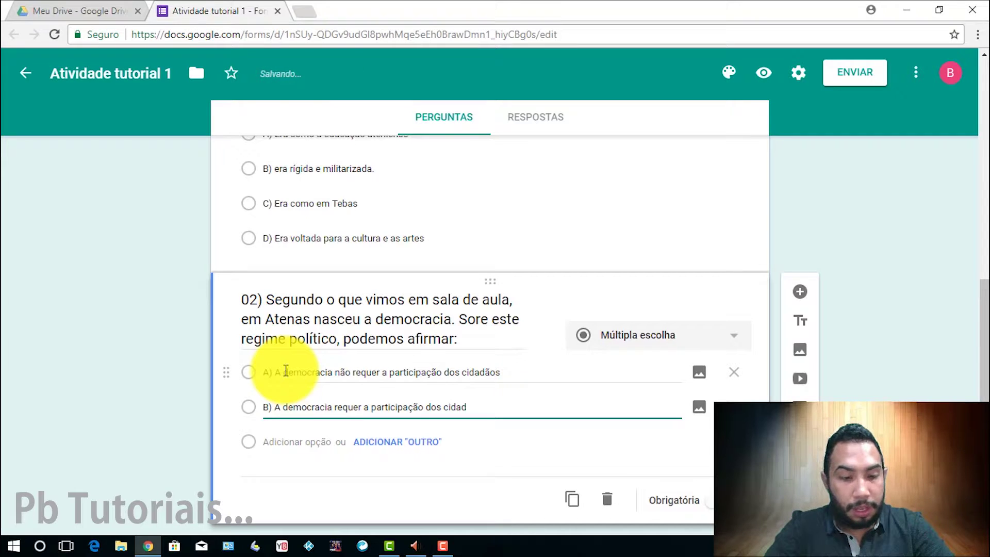
type("~ão")
key("BackSpace")
key("BackSpace")
key("BackSpace")
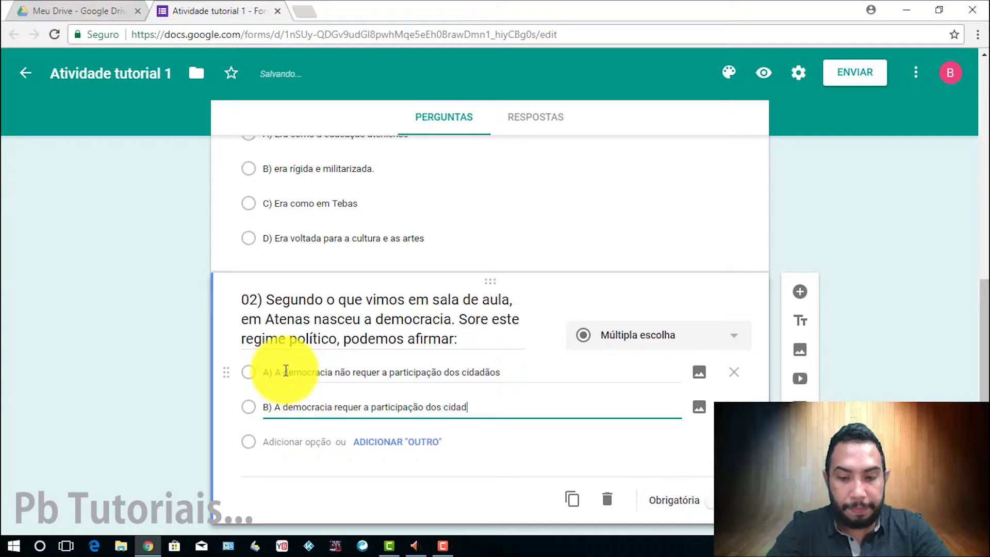
type("ãos")
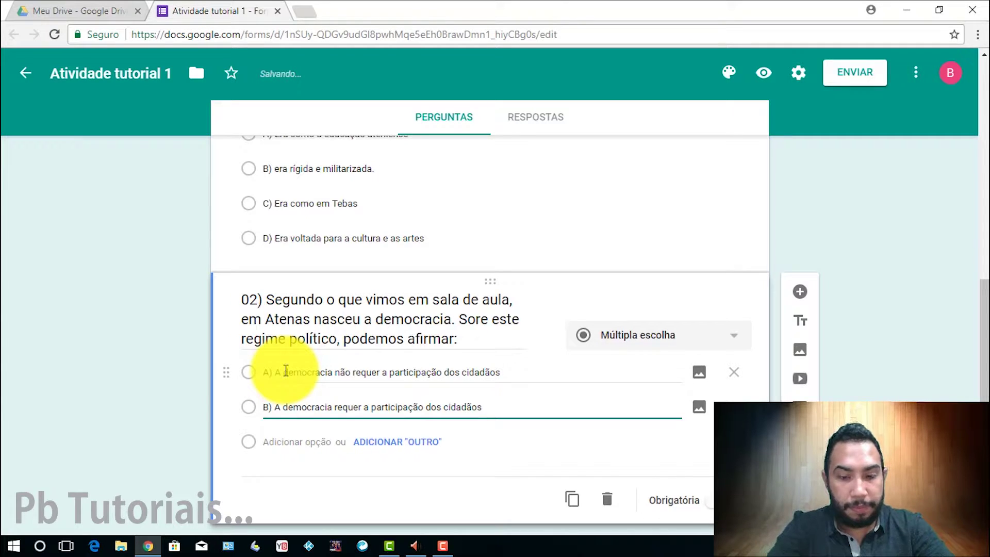
key("Return")
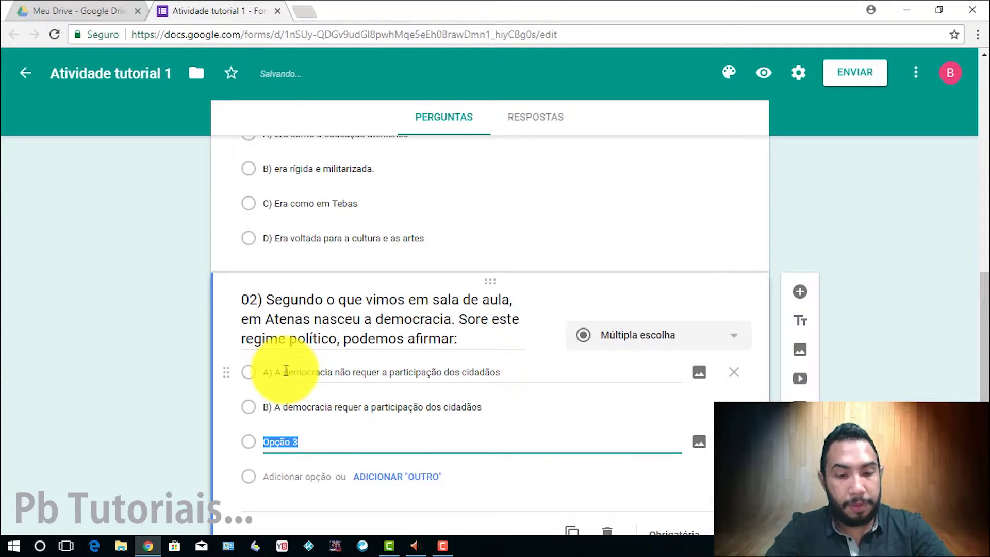
Set the third answer option of question 02 to "C) A democracia é liderada por um rei".
type("C) ")
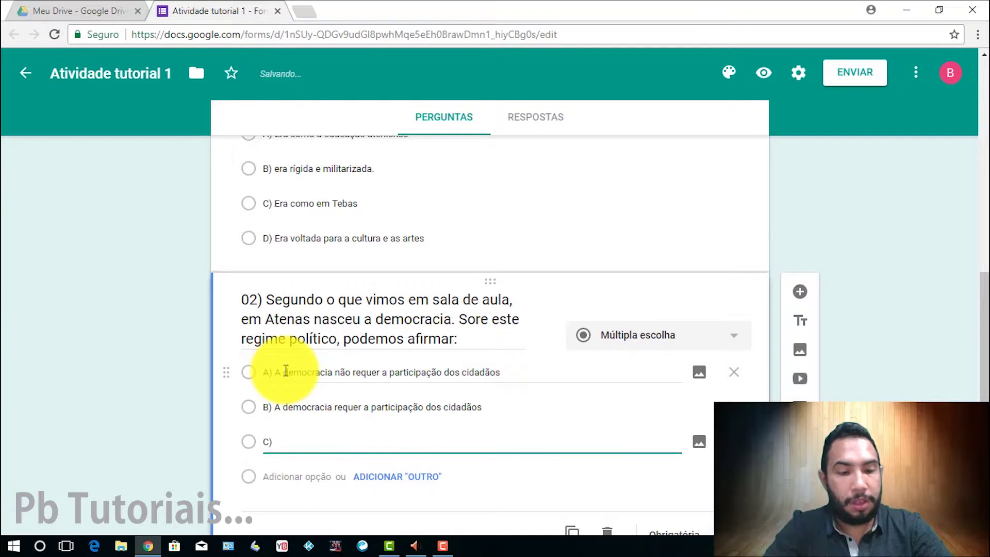
type("A democra")
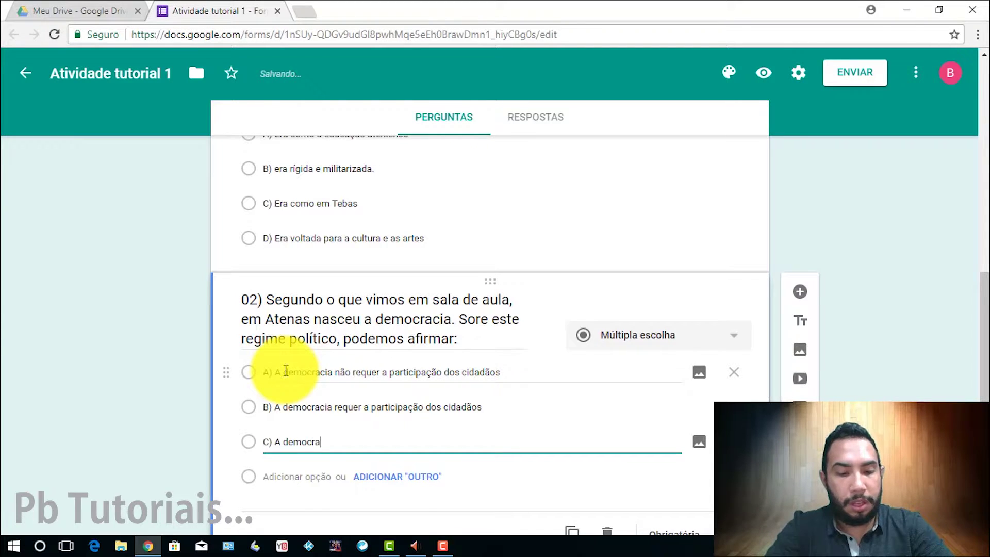
type("cia é li")
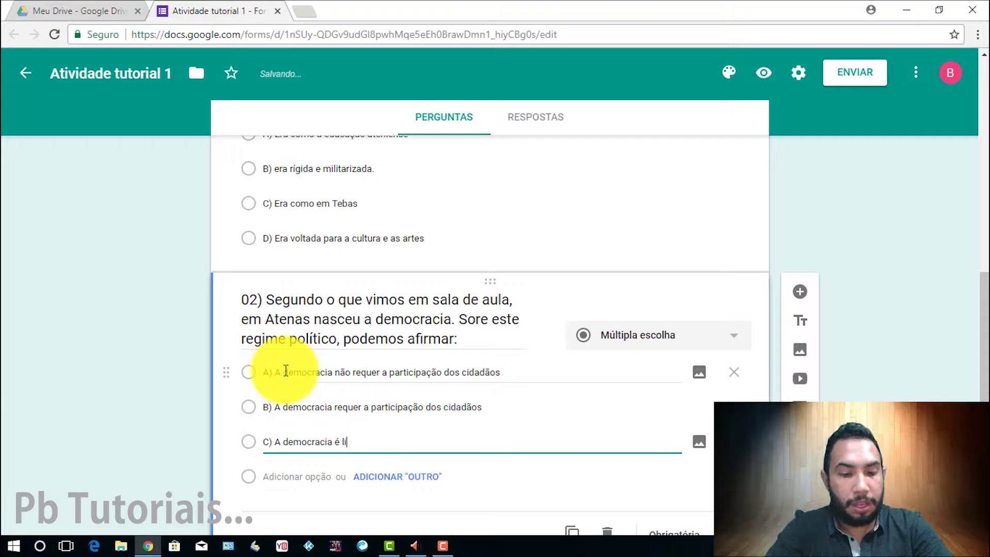
type("derada por u")
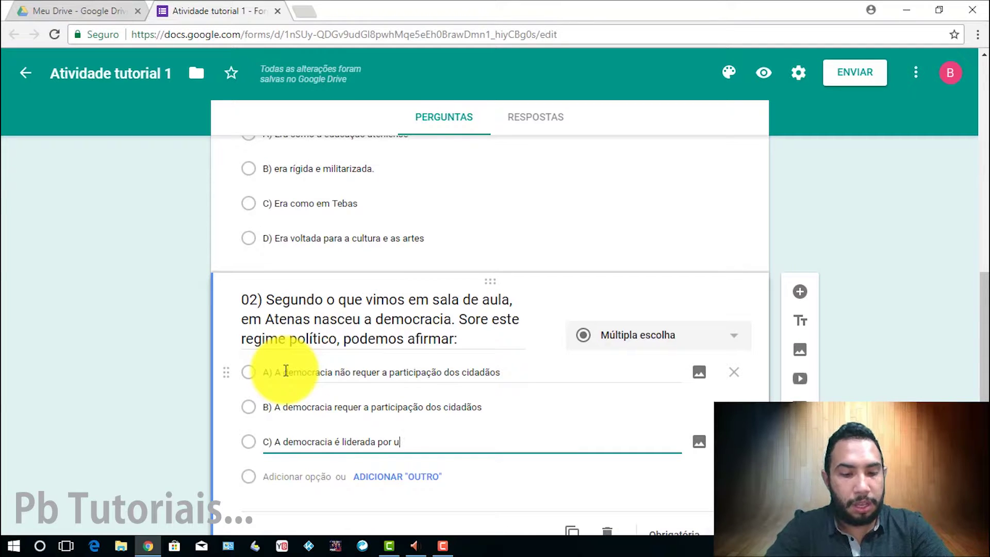
type("m rei")
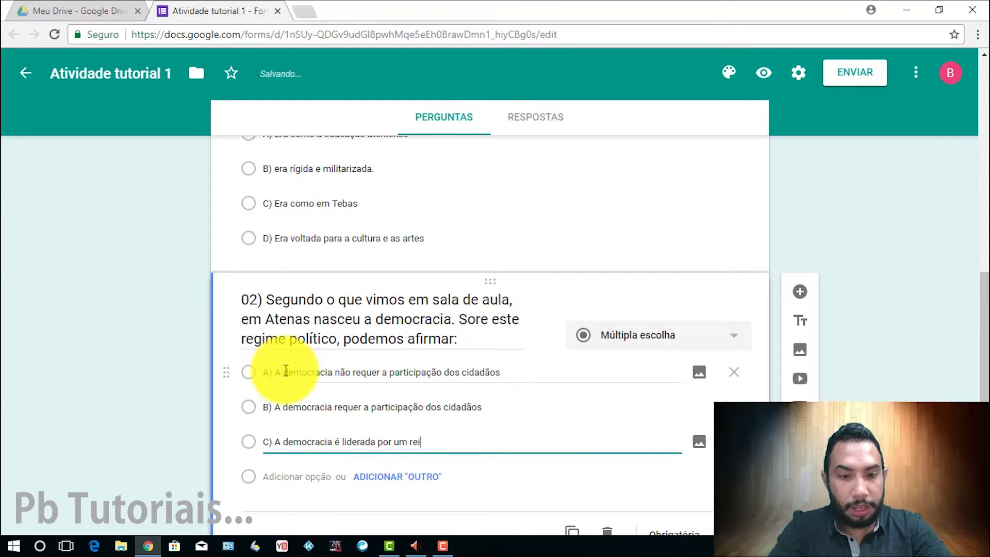
Add a fourth answer option to question 02 reading "D) A democracia é um regime autoritário".
key("Return")
key("End")
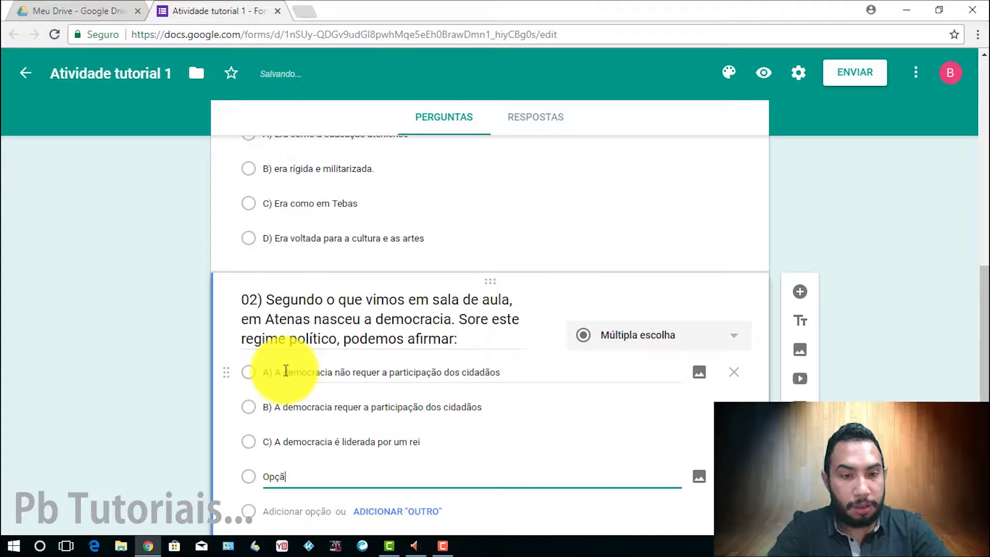
key("BackSpace")
key("BackSpace")
key("BackSpace")
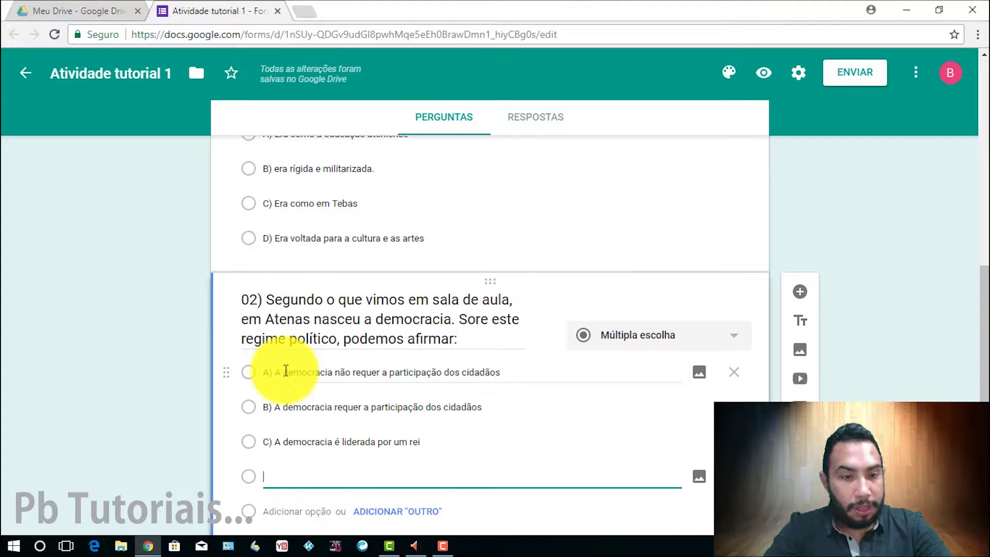
type("D")
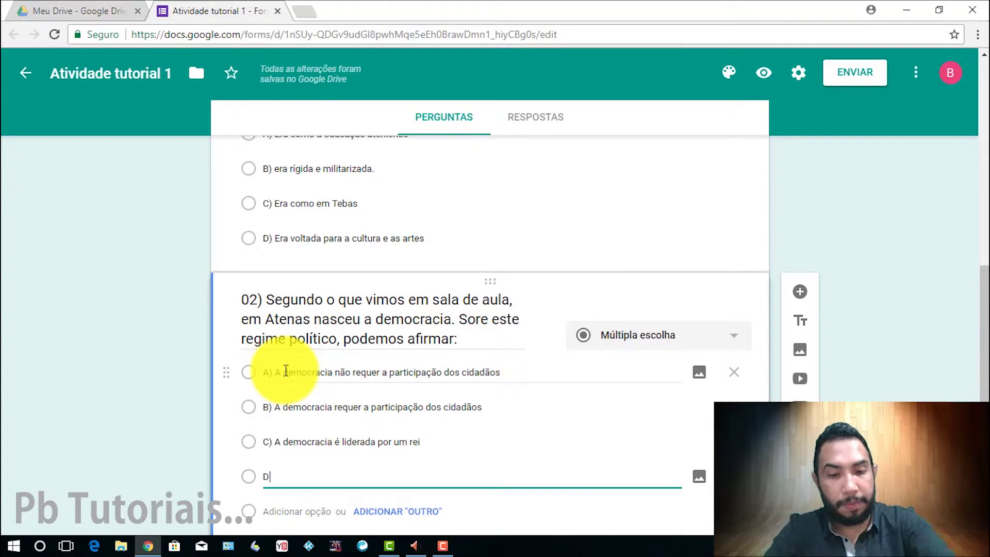
type(") A demo")
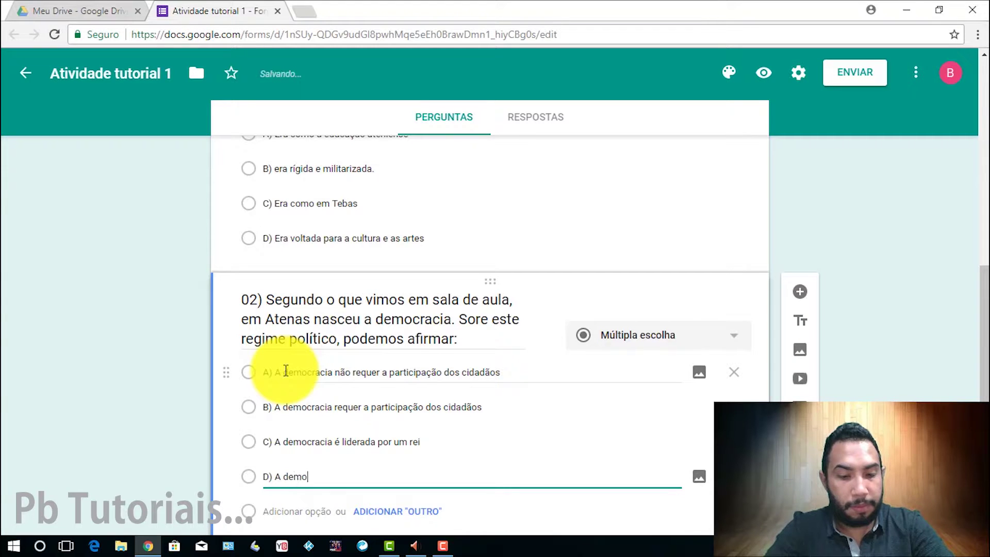
type("cracia")
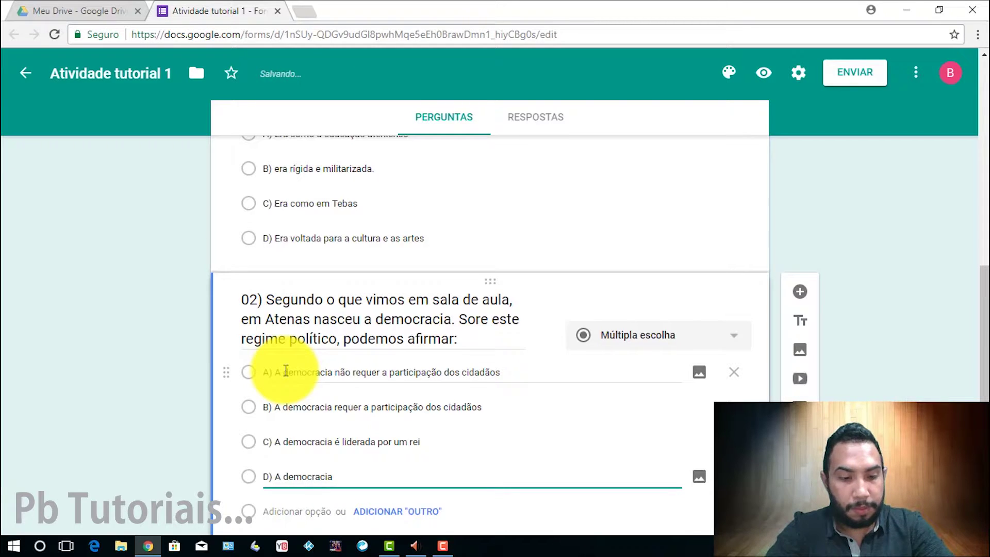
type(" é um")
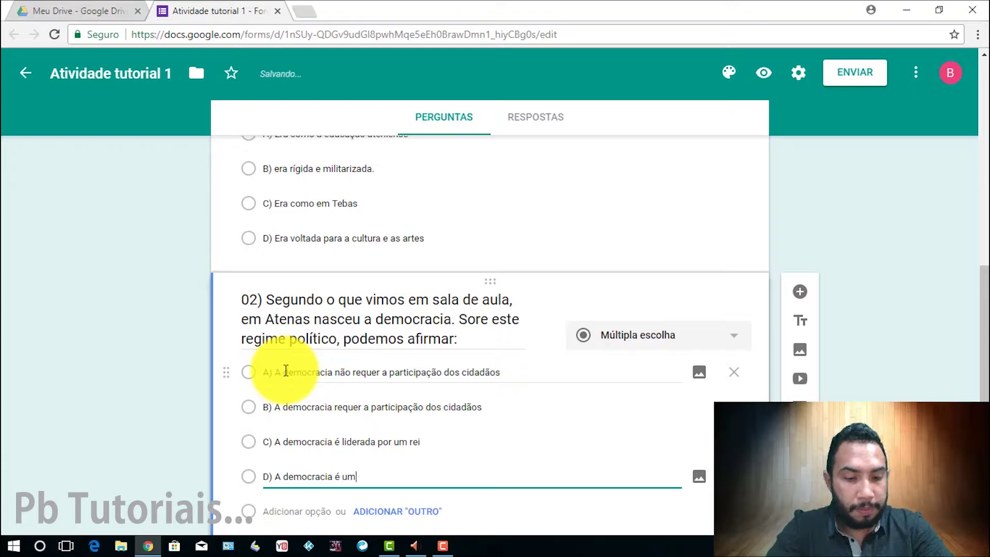
type(" regime au")
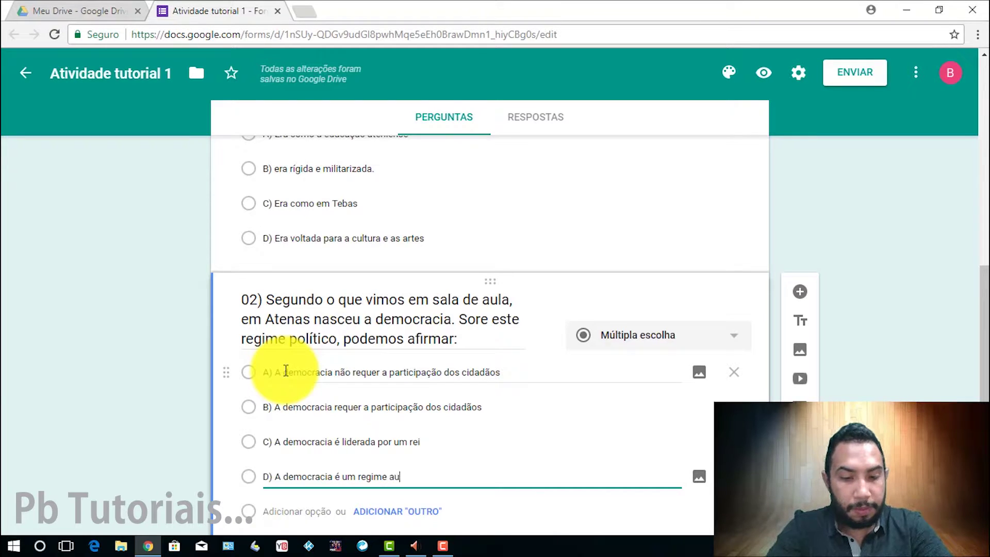
type("toritário")
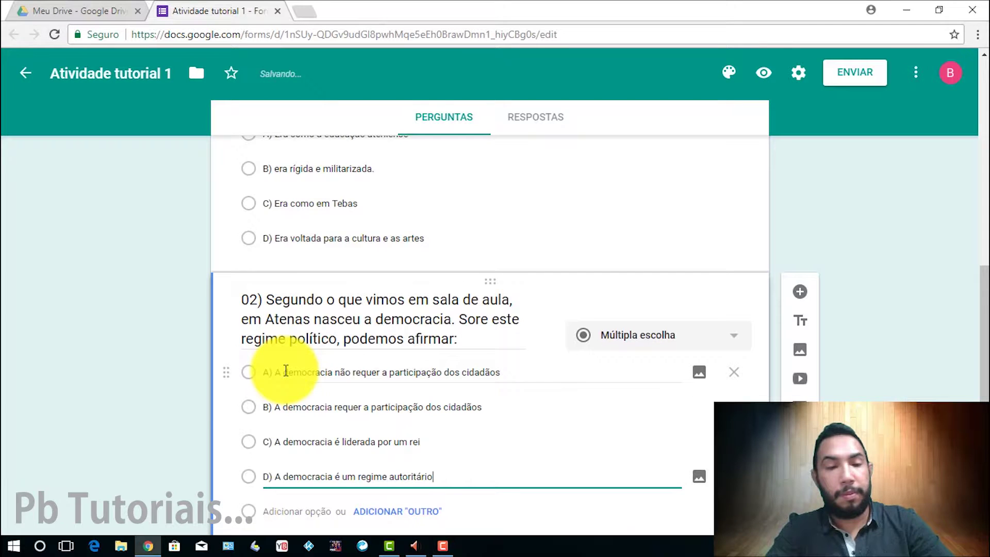
Add a new section after question 02 and clear its default title, leaving the description empty.
scroll(319, 443, "down", 2)
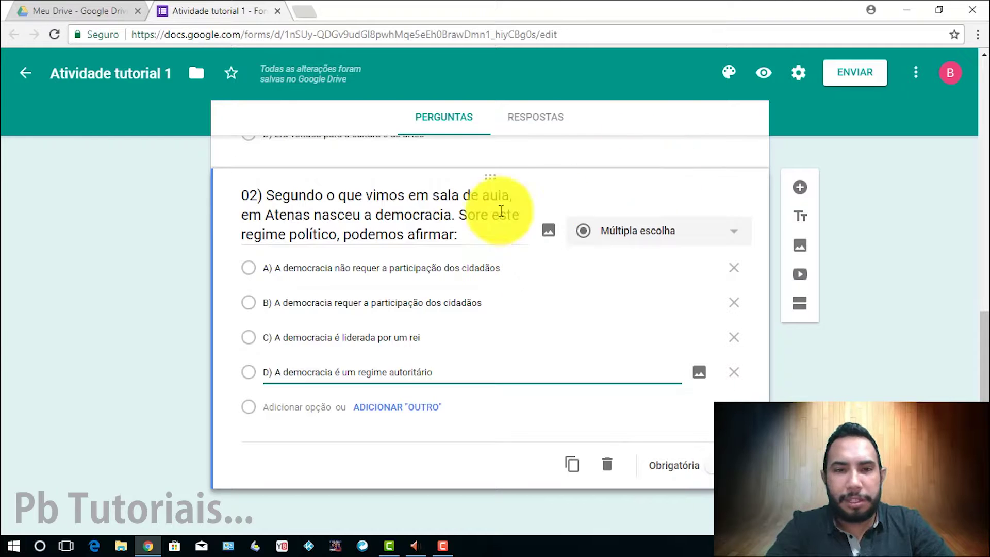
scroll(493, 210, "up", 10)
scroll(469, 228, "down", 8)
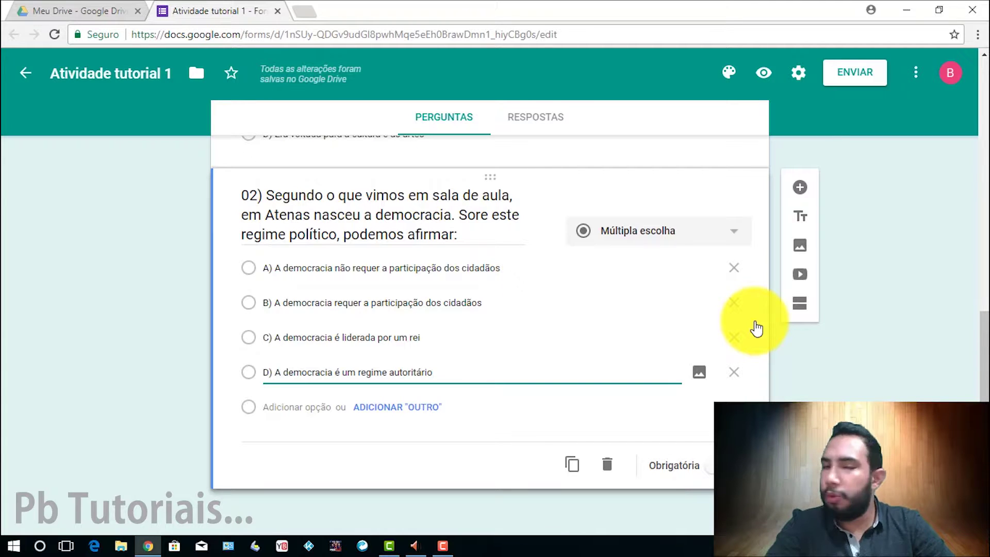
left_click(799, 305)
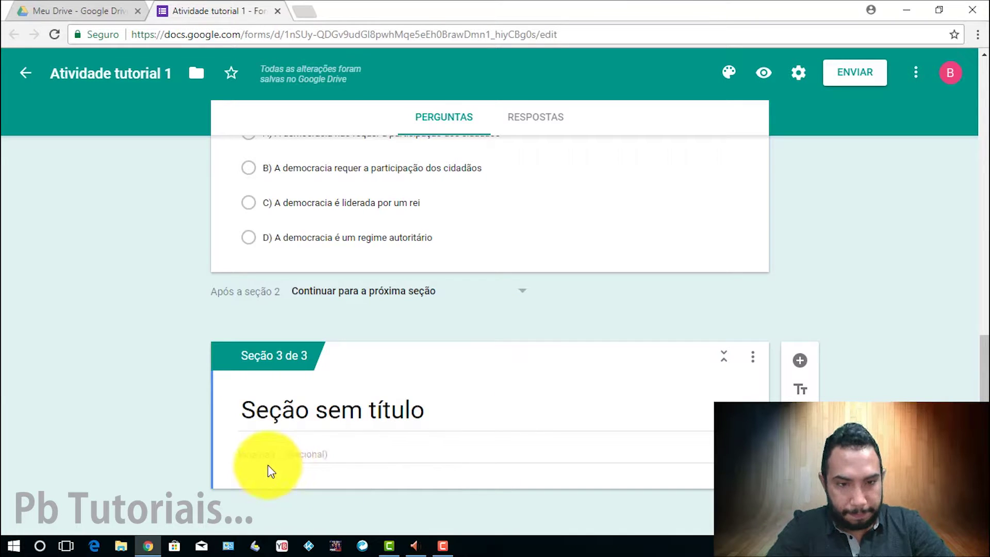
left_click(295, 457)
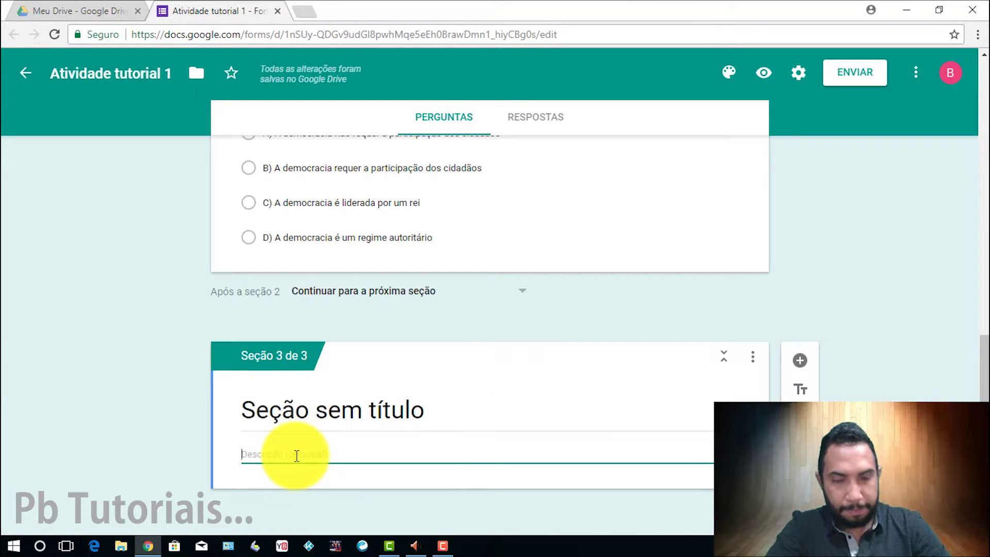
left_click(593, 473)
left_click(438, 411)
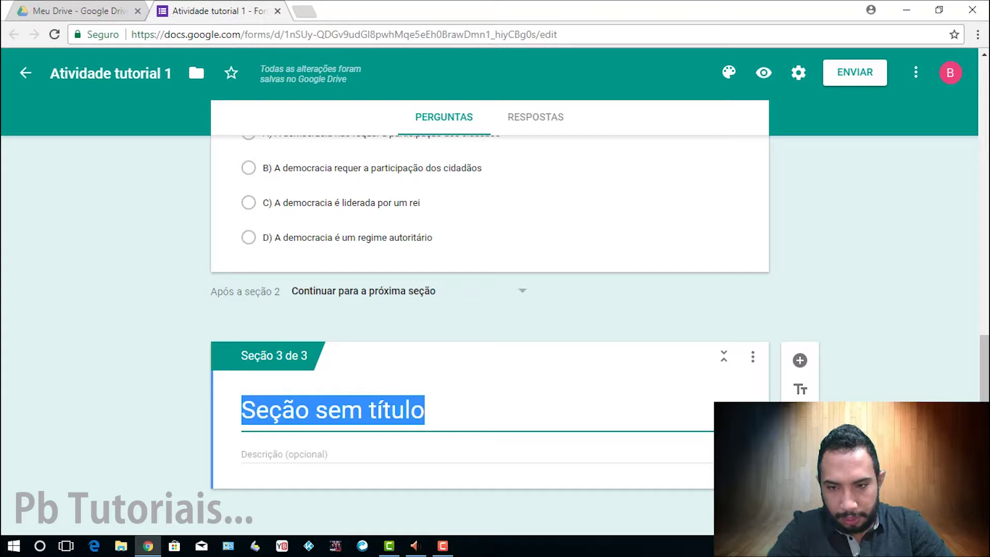
key("BackSpace")
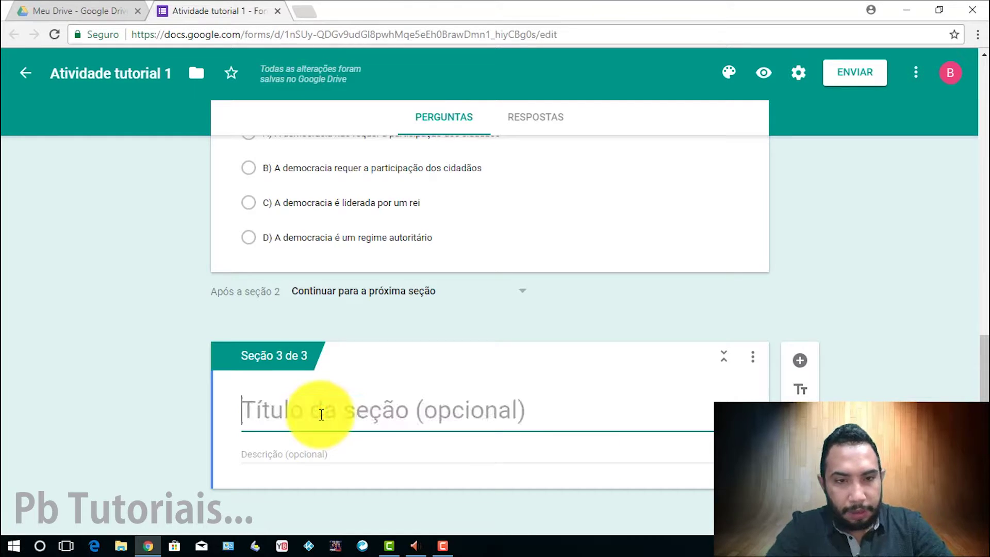
Add a multiple-choice question to section 3 and begin its title with "03)".
left_click(801, 364)
scroll(377, 422, "down", 3)
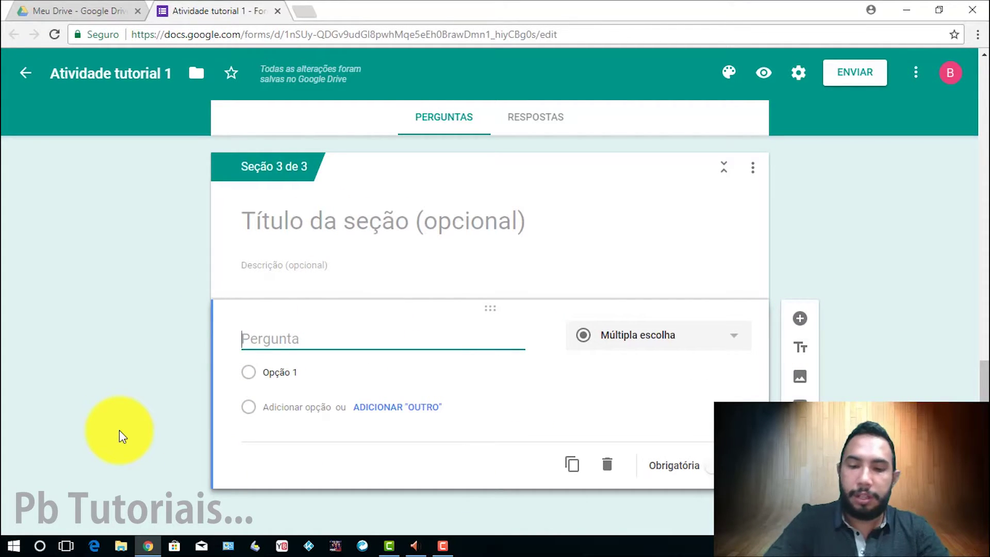
type("03)")
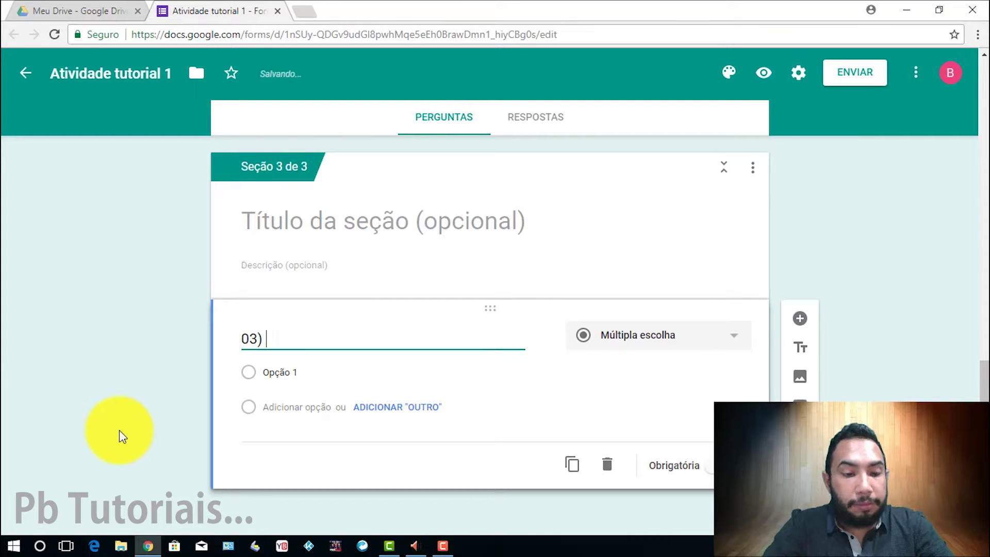
type(" So")
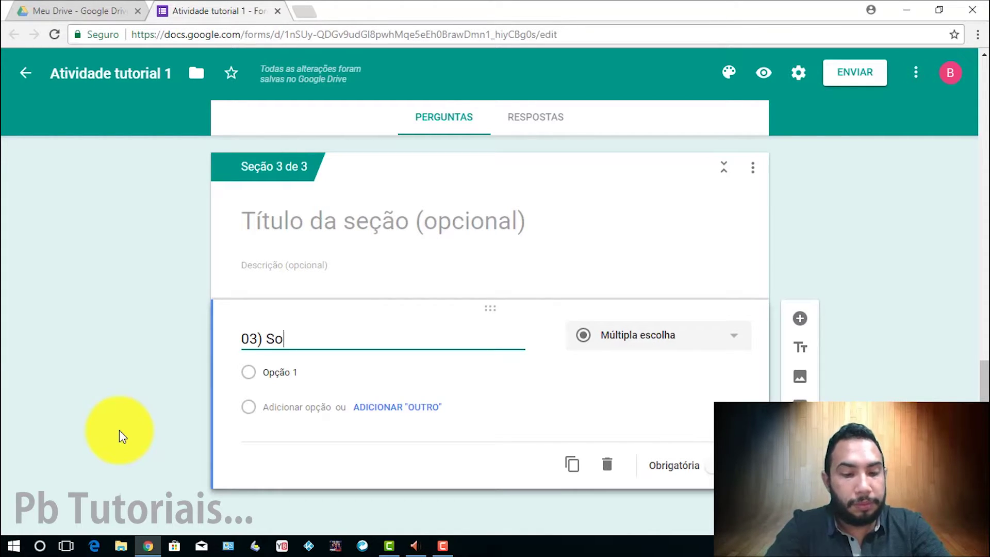
type("bre a pílo")
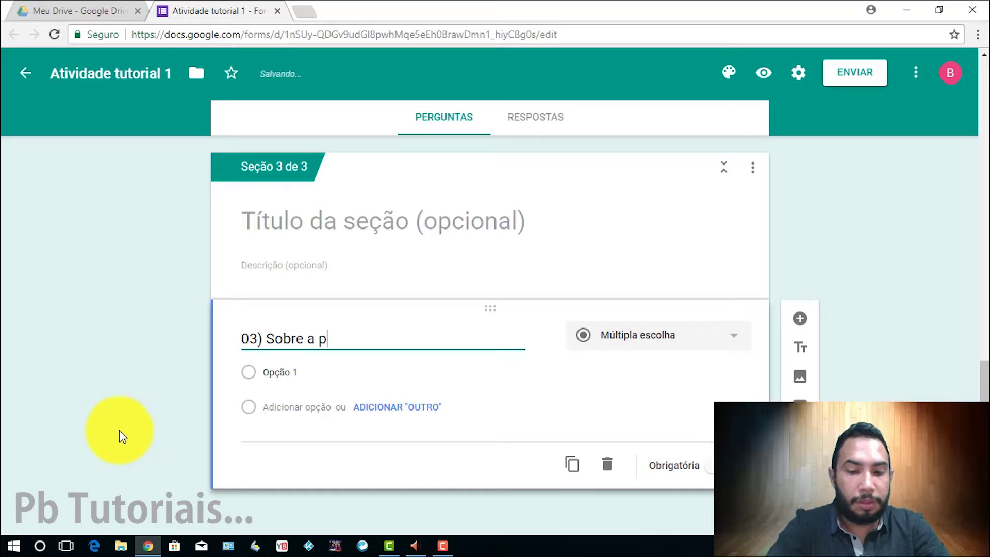
key("BackSpace")
key("BackSpace")
key("BackSpace")
key("BackSpace")
key("BackSpace")
key("BackSpace")
key("BackSpace")
key("BackSpace")
key("BackSpace")
key("BackSpace")
key("BackSpace")
key("BackSpace")
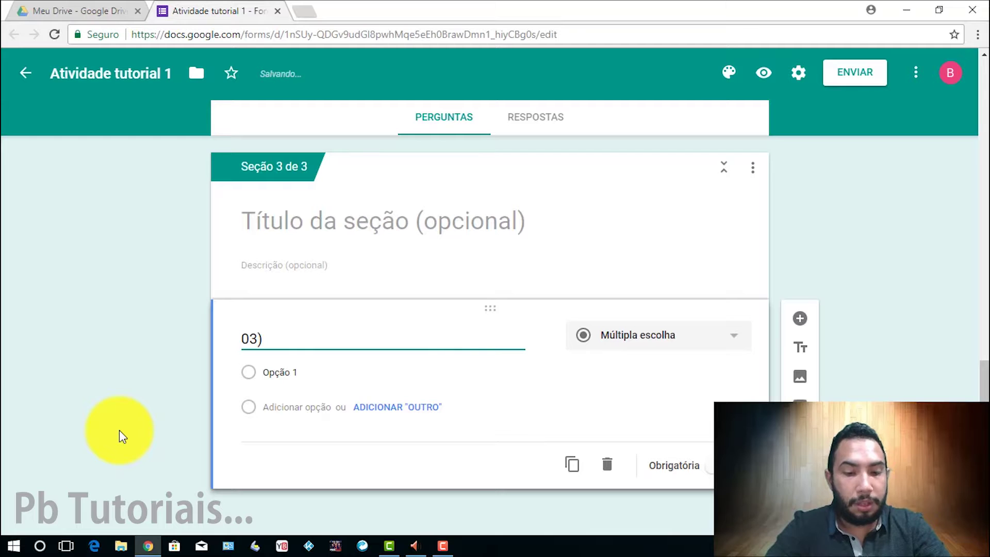
Continue question 03's title with "A palavra pólis significa:".
type("A")
key("BackSpace")
type("A ")
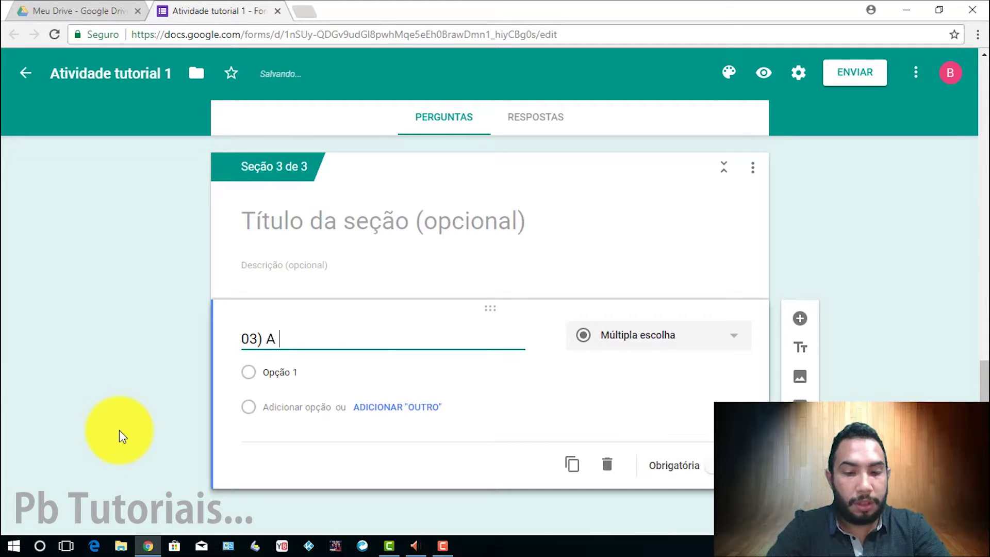
type("palavra ")
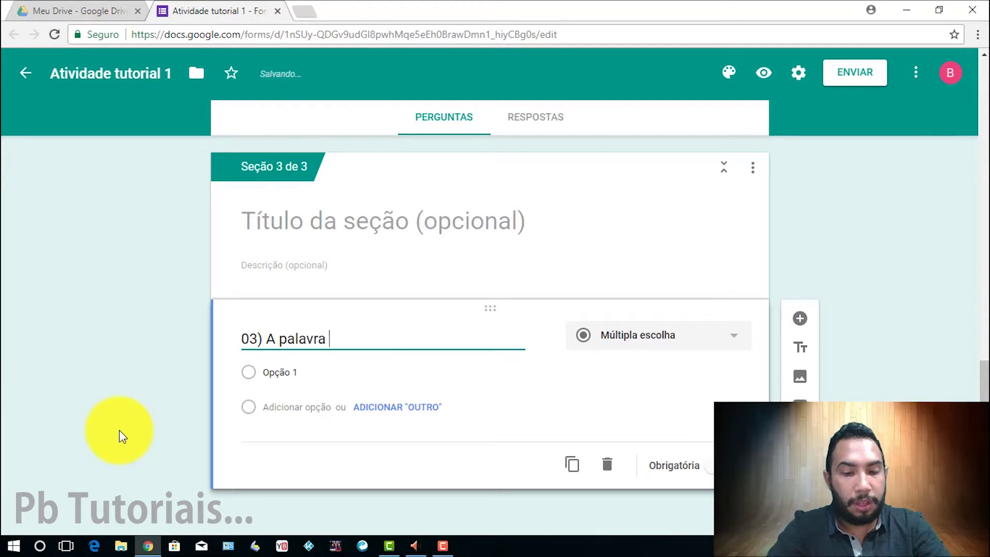
type("pólis ")
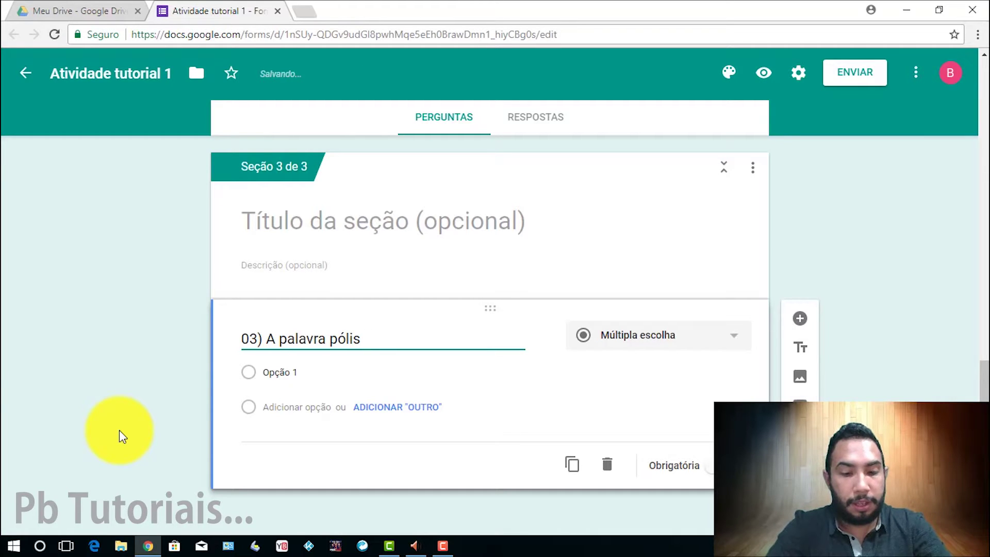
type("significa")
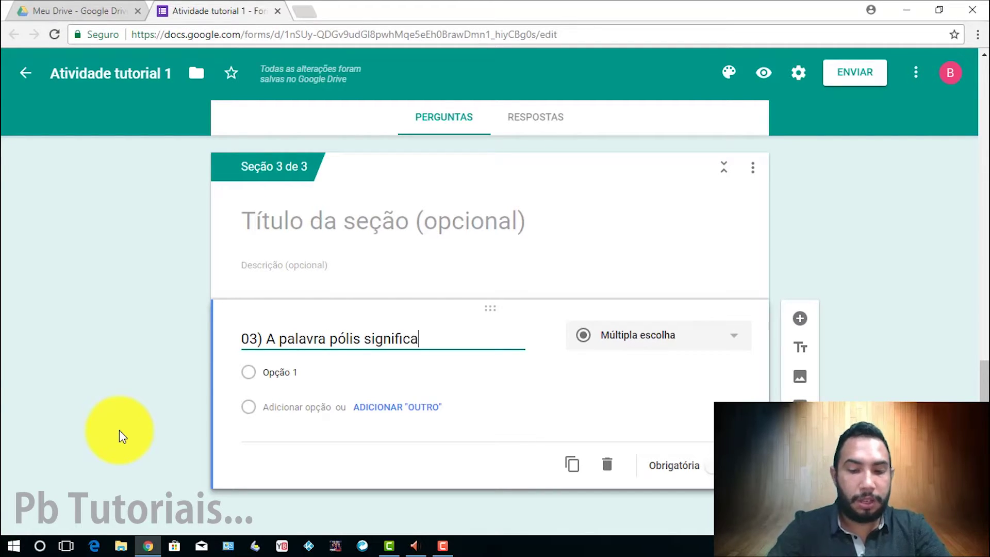
type(":")
Enclose the word "pólis" in double quotation marks in question 03's title.
key("Left")
key("Left")
key("Left")
key("Left")
key("Left")
key("Left")
key("Left")
key("Left")
key("Left")
key("Left")
key("Left")
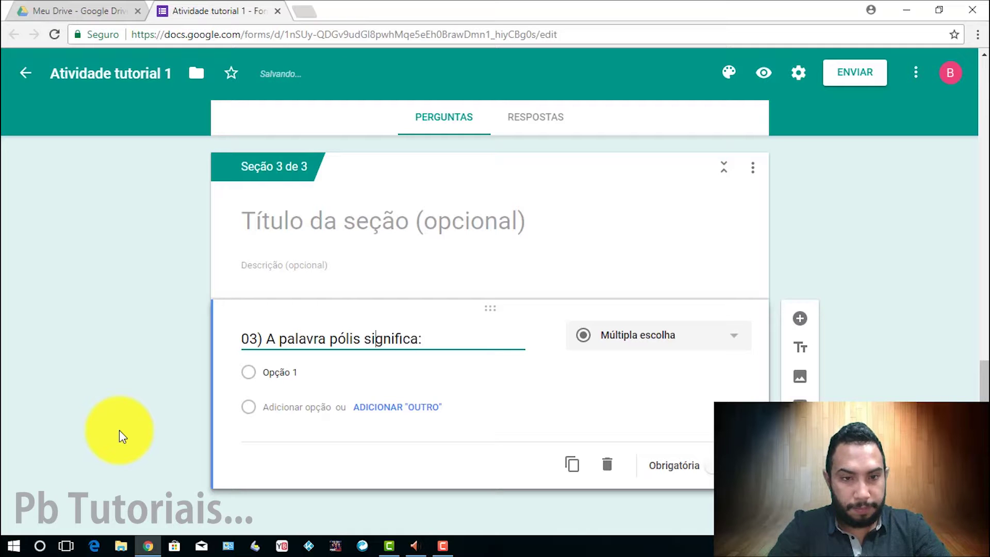
type("\"")
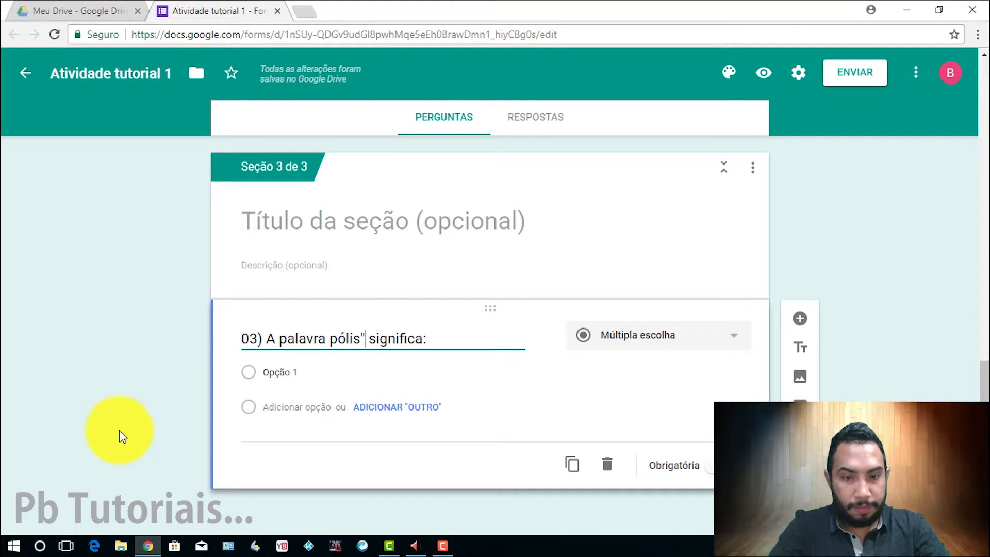
key("Left")
key("Left")
key("Left")
key("Left")
key("Left")
key("Left")
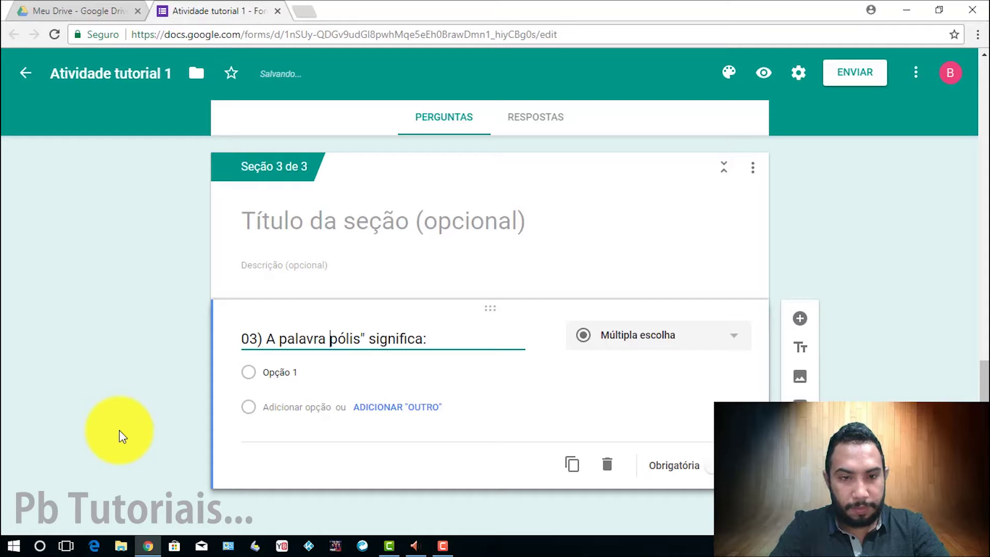
key("Right")
type("\"")
key("BackSpace")
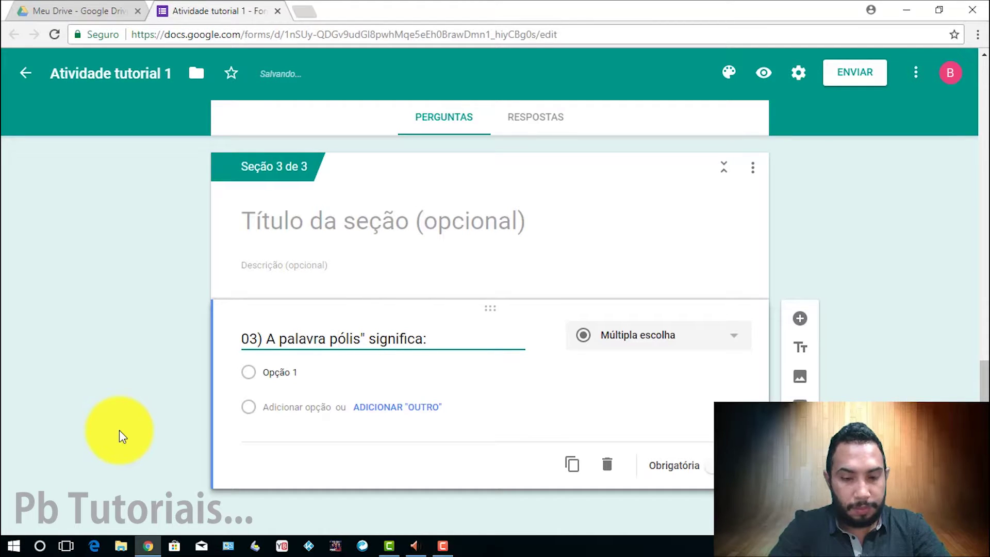
type("\"")
key("BackSpace")
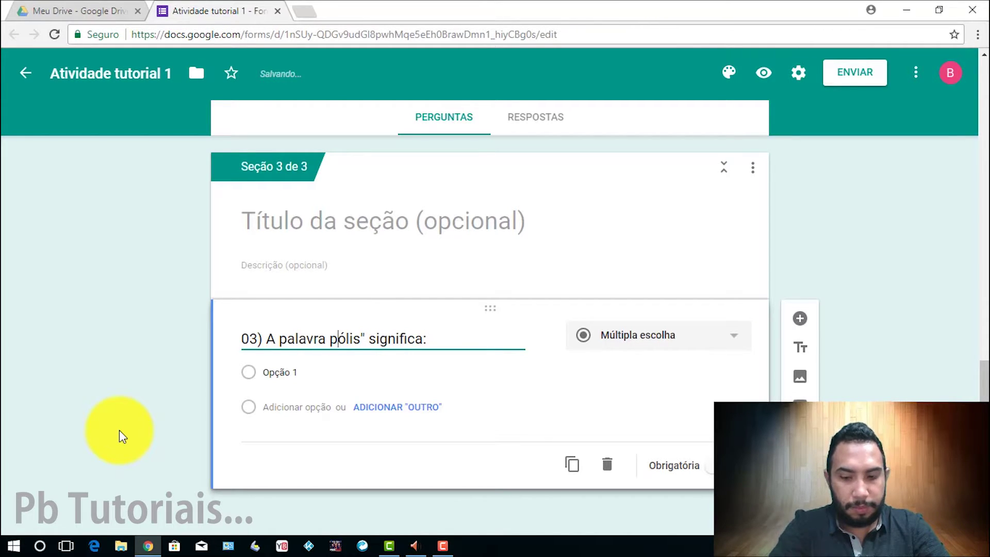
type("\"")
Replace the word "significa" with "indica" in question 03's title, keeping the final colon.
key("Right")
key("Right")
key("Right")
key("Right")
key("Right")
key("Right")
key("Right")
key("Right")
key("Right")
key("Right")
key("Right")
key("Right")
key("Right")
key("Right")
key("Right")
key("Right")
key("Right")
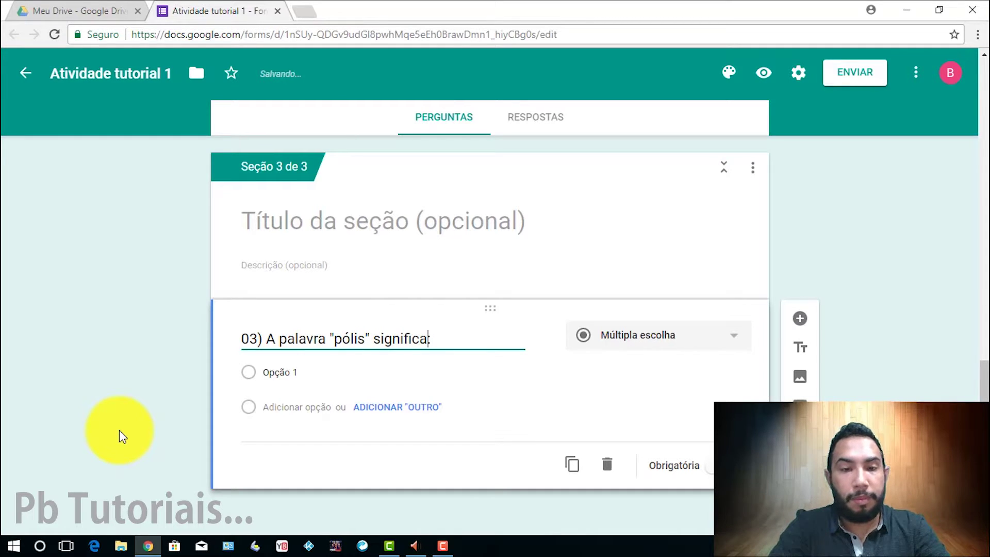
key("Left")
key("Left")
key("Left")
key("Left")
key("Left")
key("BackSpace")
key("BackSpace")
key("BackSpace")
key("BackSpace")
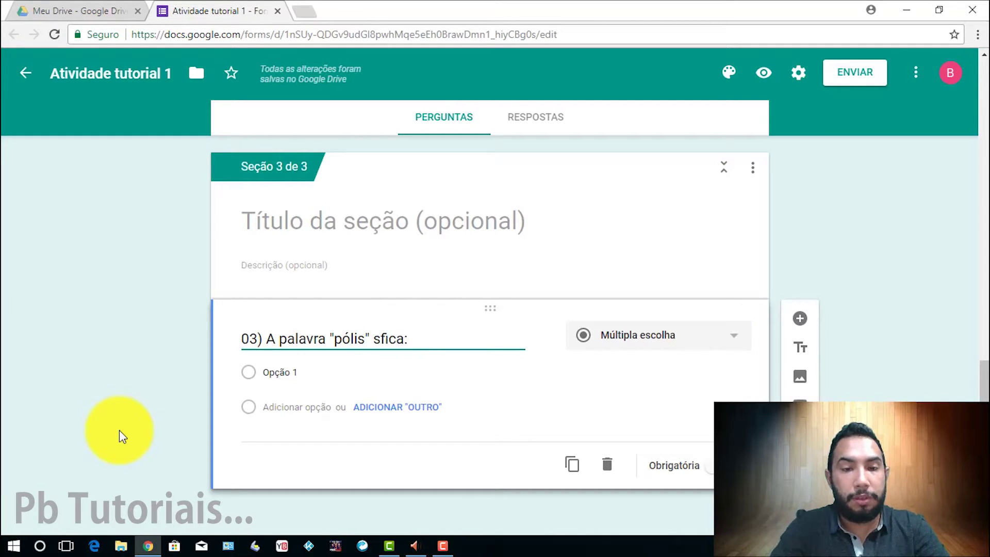
key("Delete")
key("BackSpace")
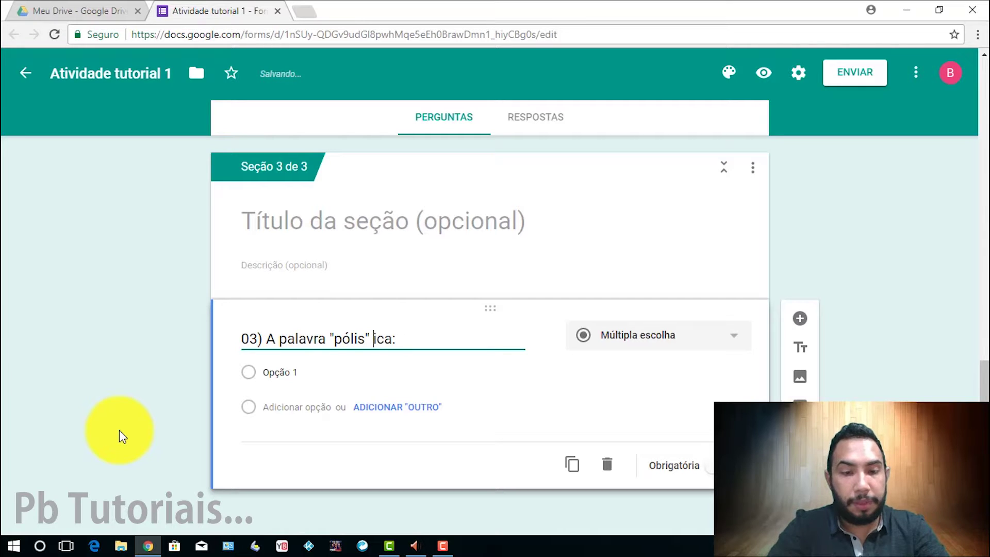
type("indi")
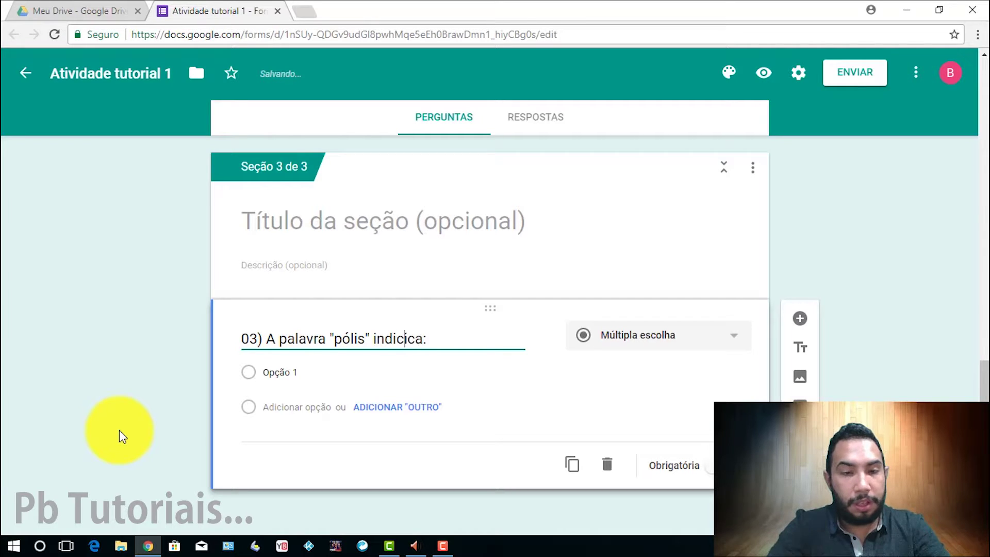
key("Delete")
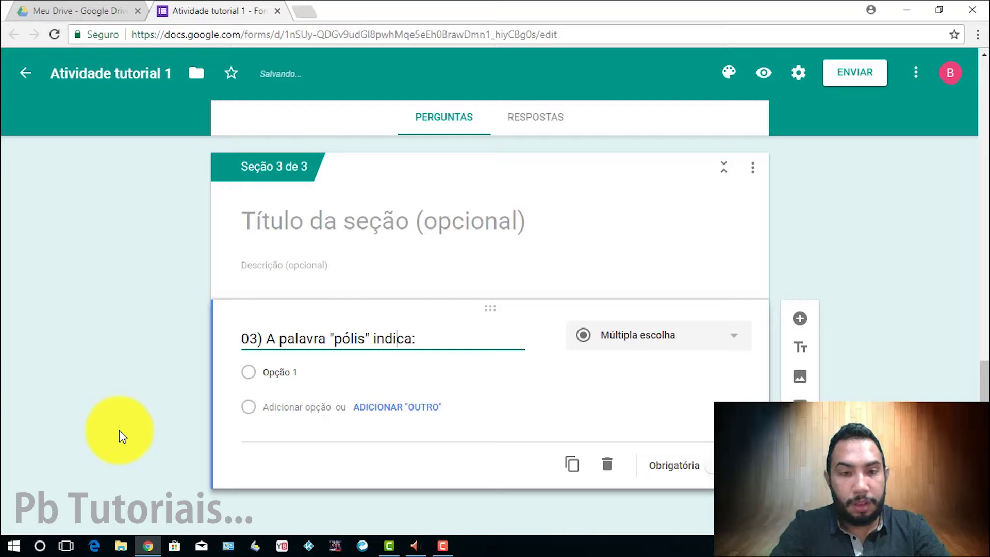
Set question 03's first option to "A) Cidade dependente de uma capital".
key("Tab")
key("Tab")
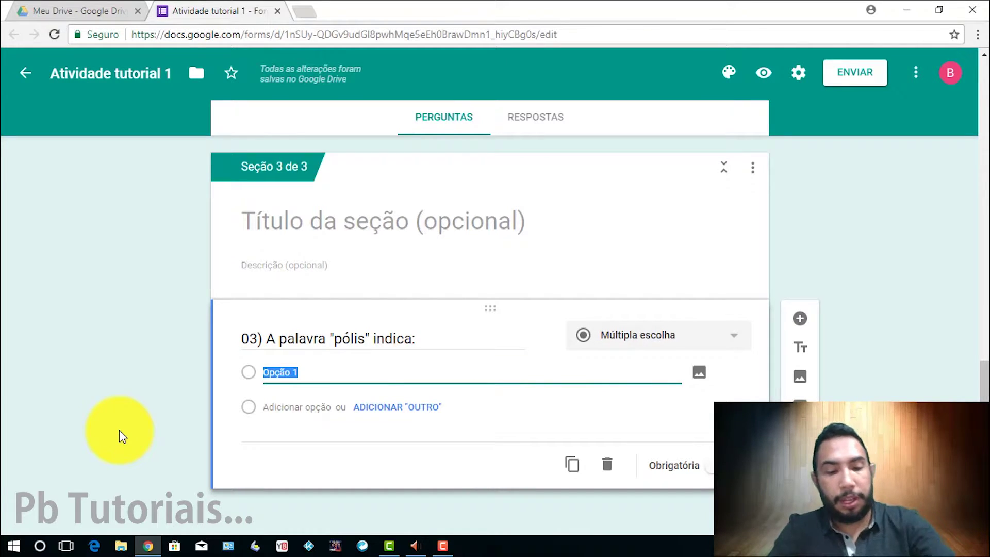
type("A)")
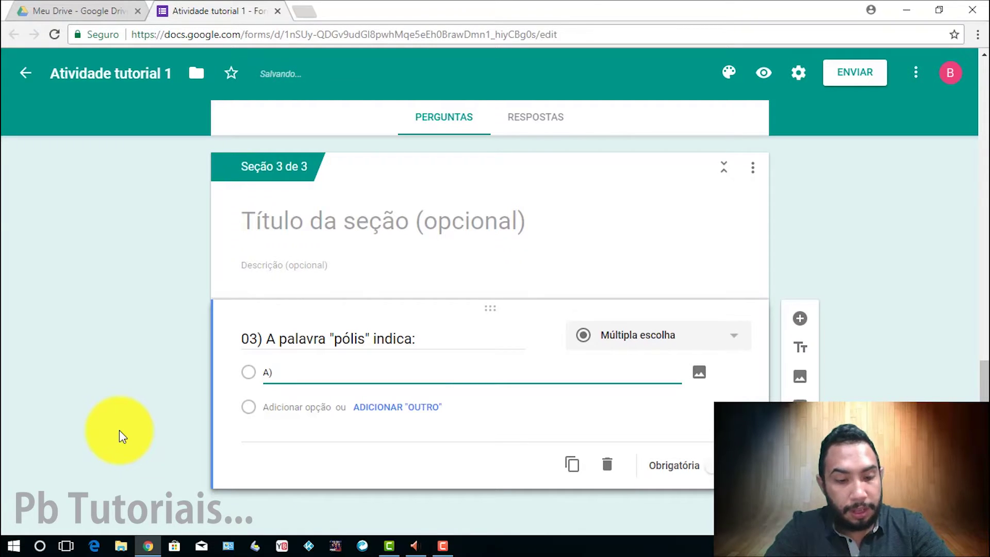
type(" Cidade d")
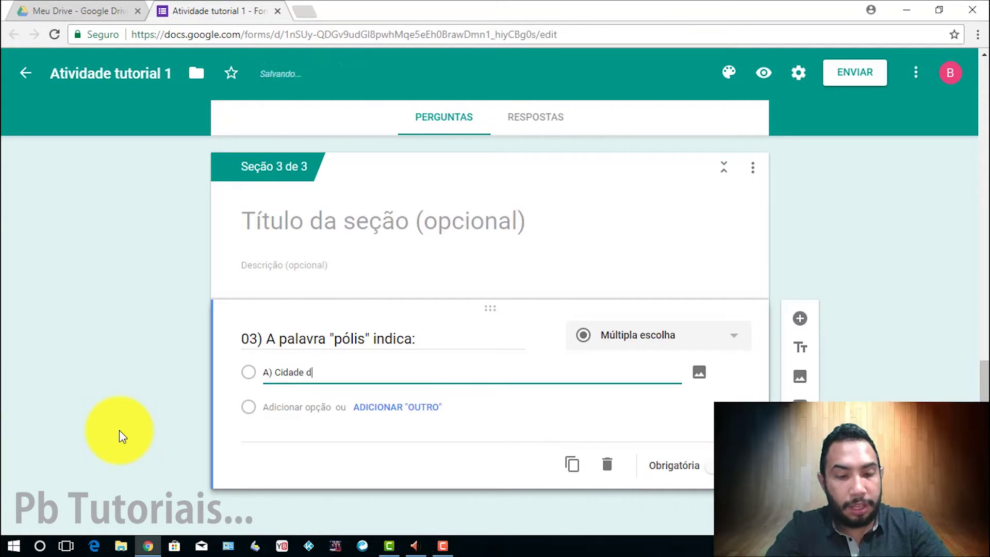
type("ependente ")
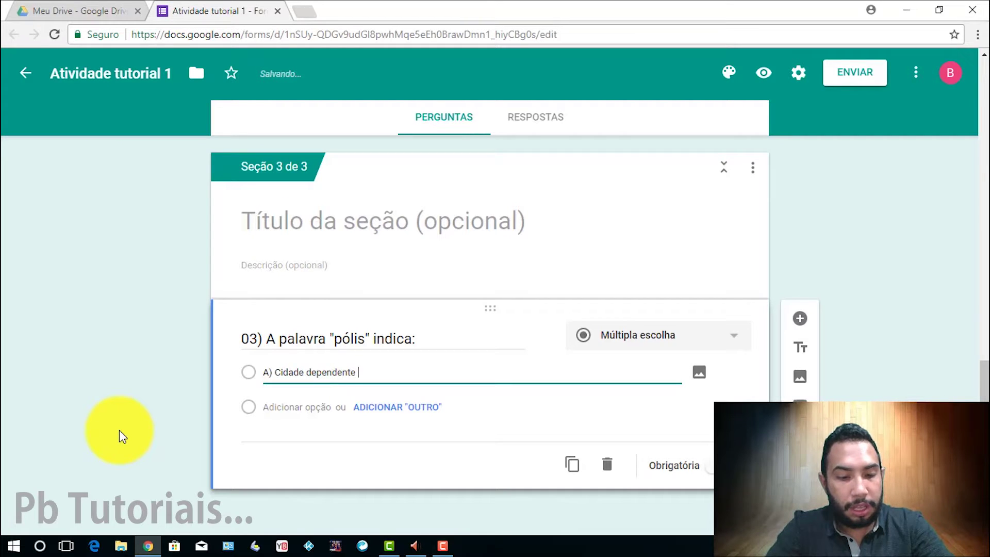
type("de uma cap")
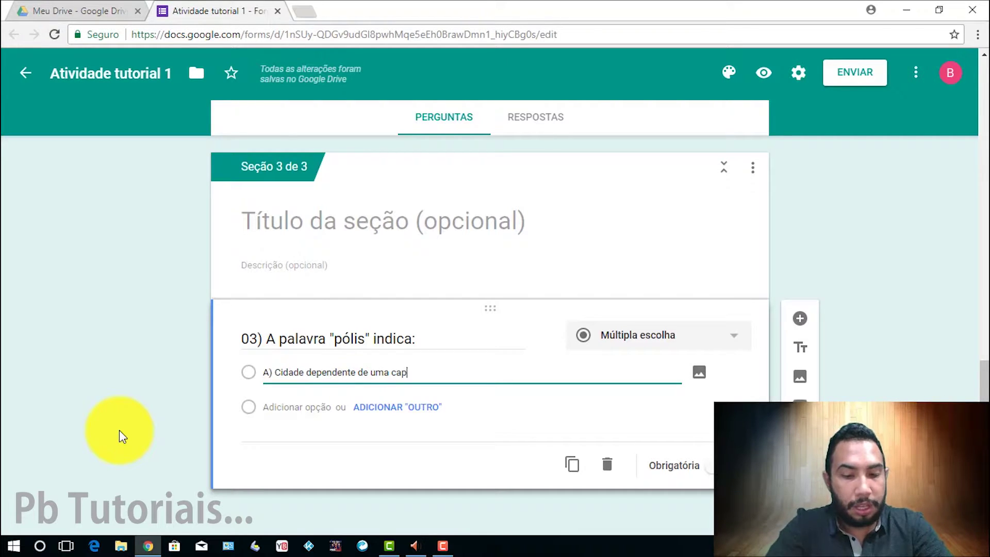
type("ital")
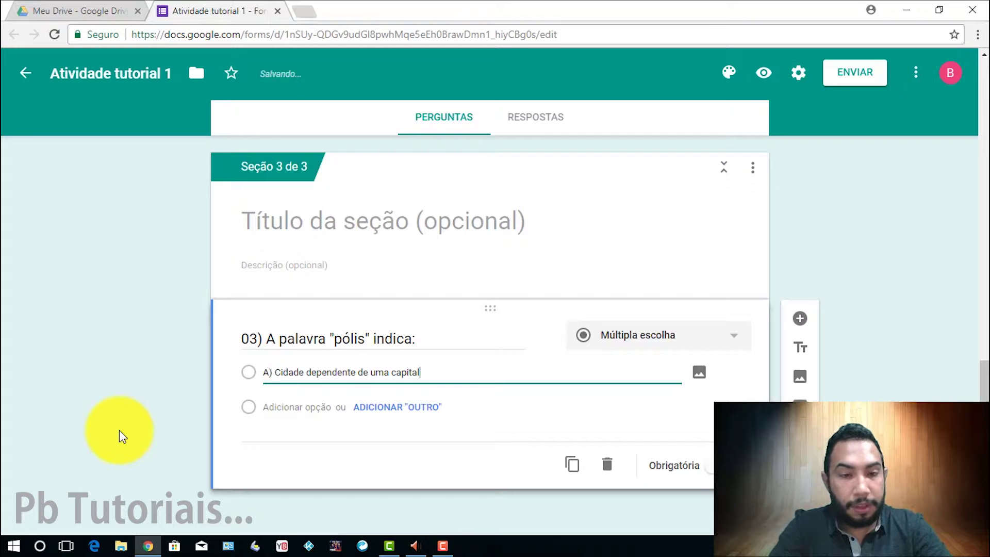
Add a second option to question 03 reading "B) Cidade inexistente no mapa de um país".
key("Return")
type("BY")
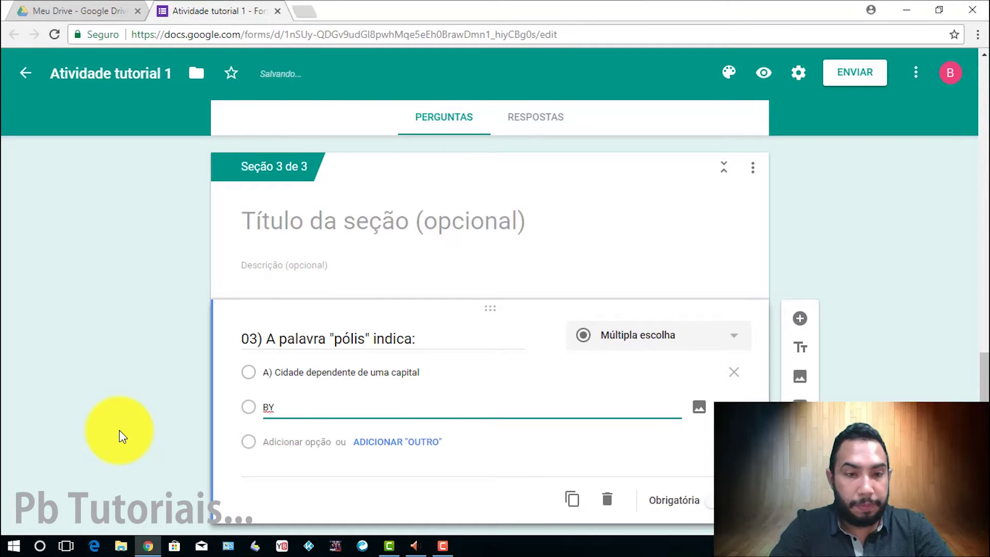
key("BackSpace")
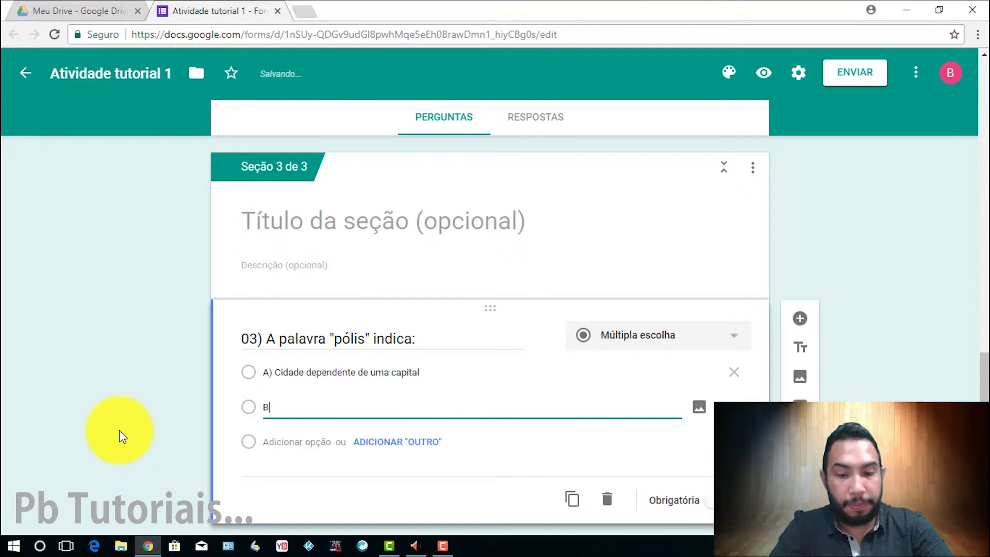
type(") ")
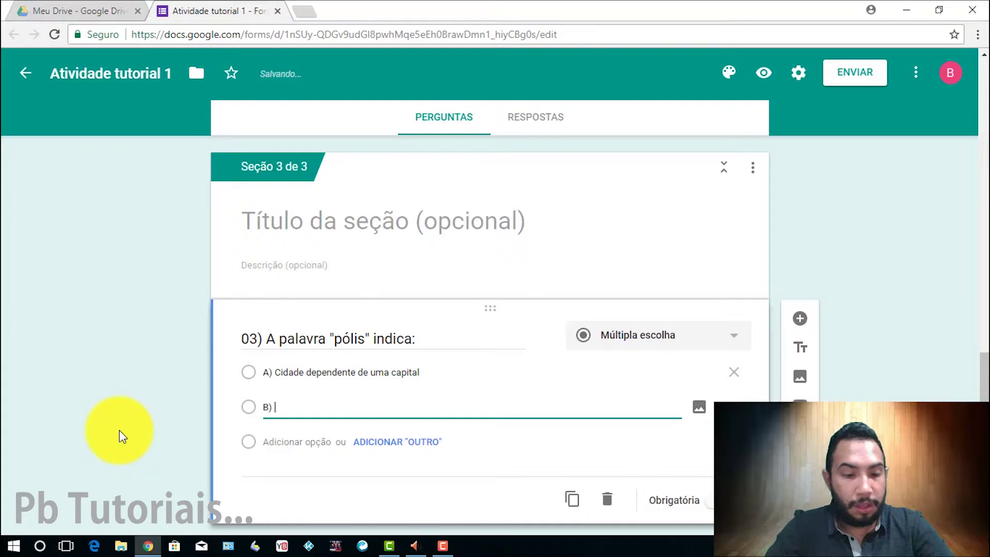
type("Cidade")
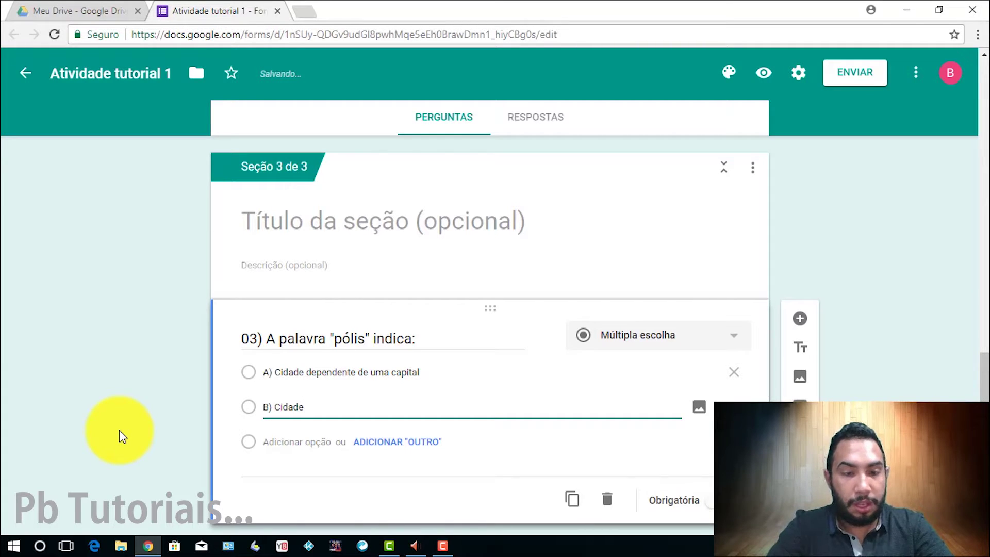
type(" ine")
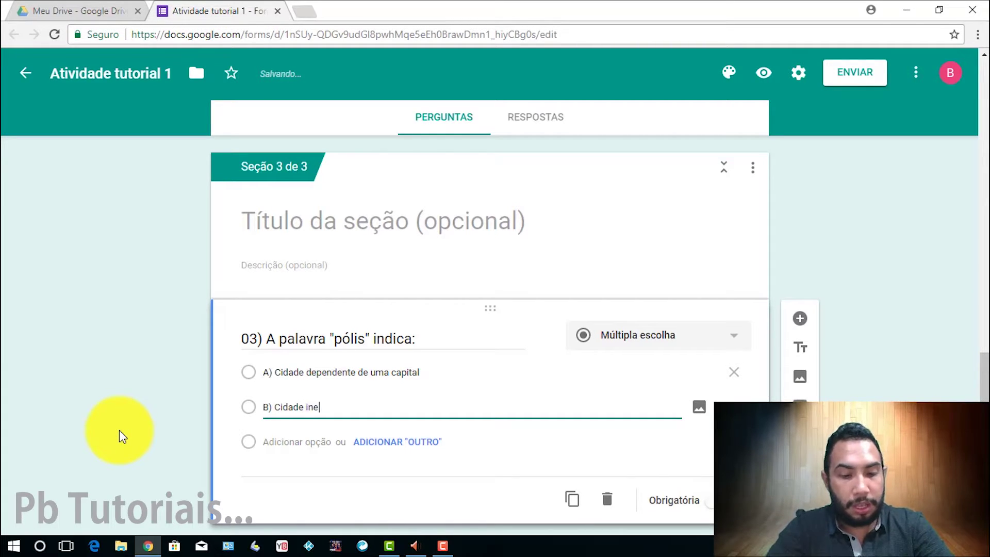
type("xistente no ")
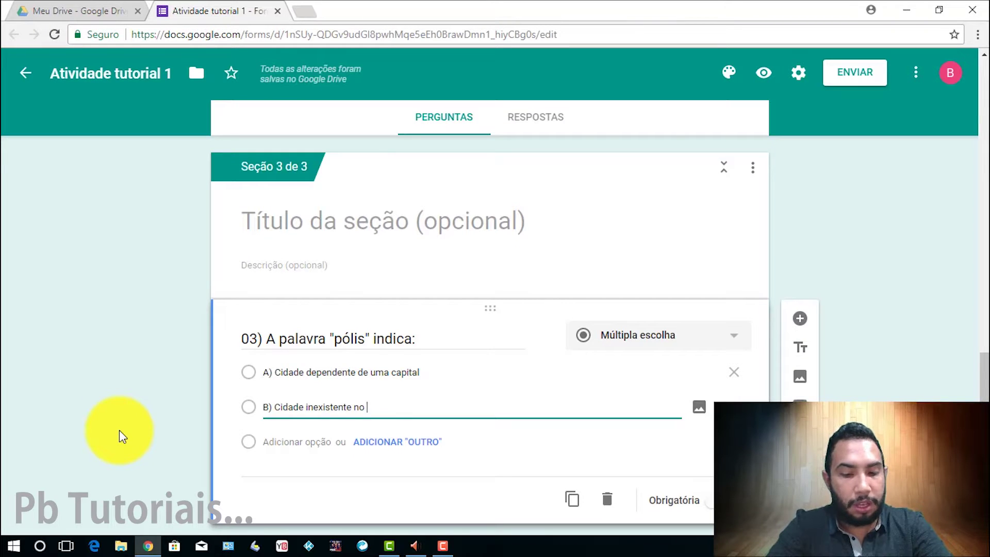
type("mapa de u")
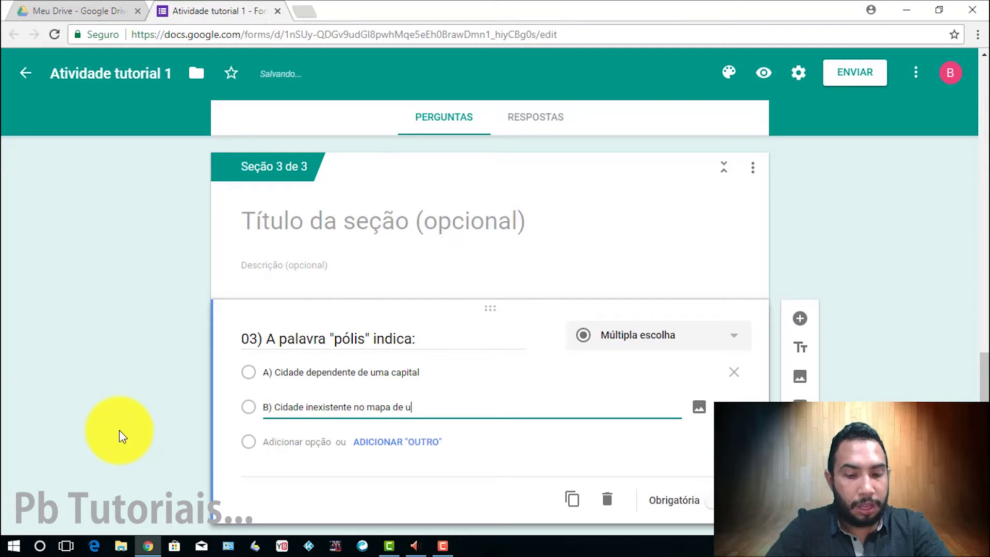
type("m país")
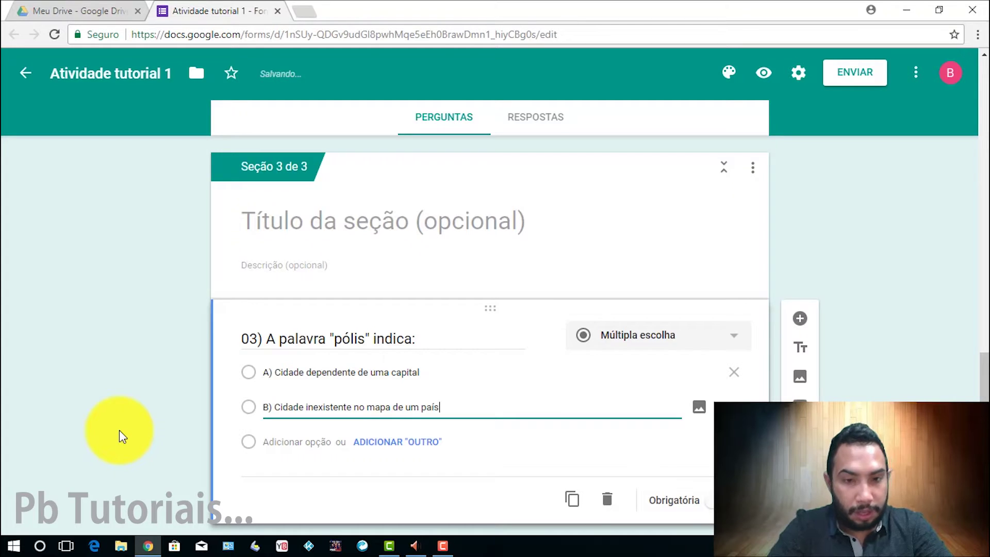
Add a third option to question 03 reading "C) Cidade independente".
key("Return")
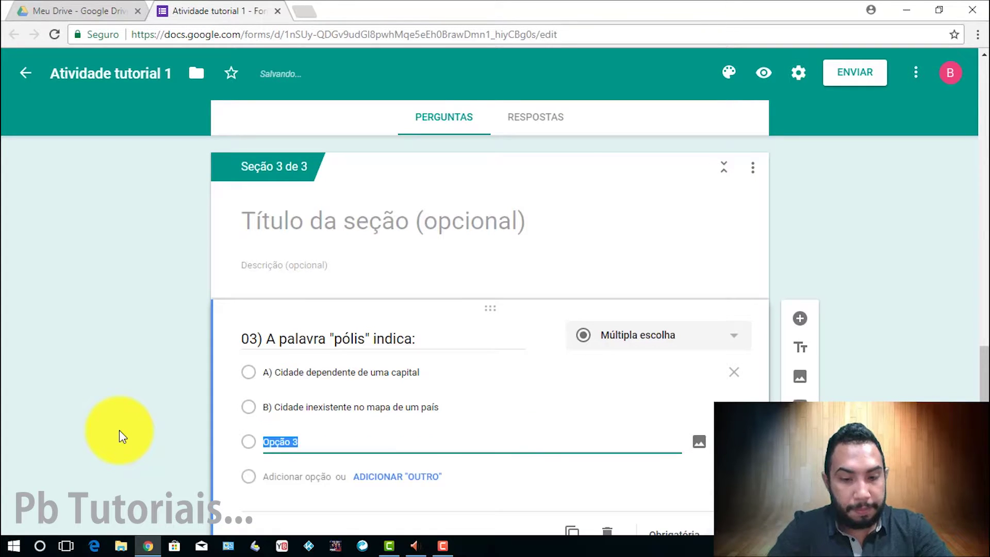
type("C)")
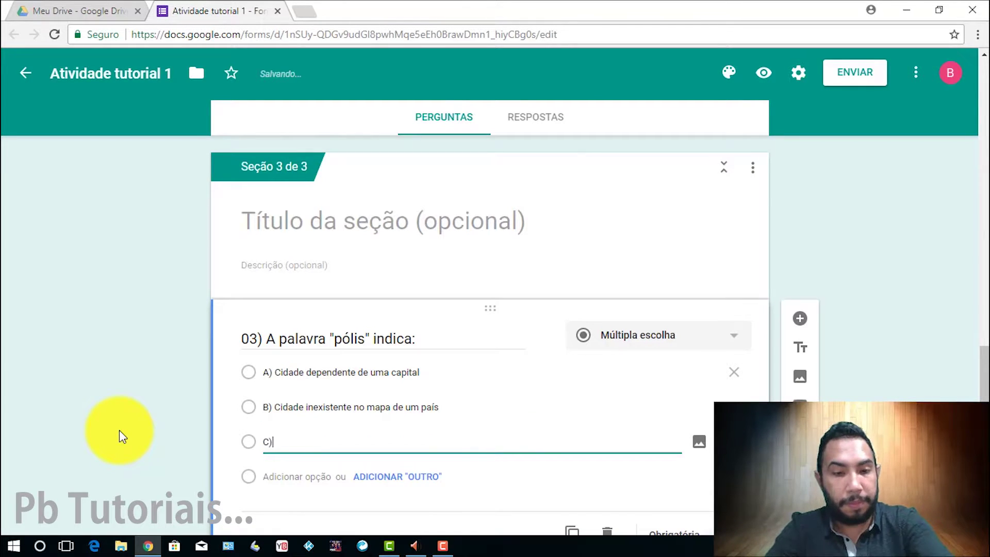
type(" C")
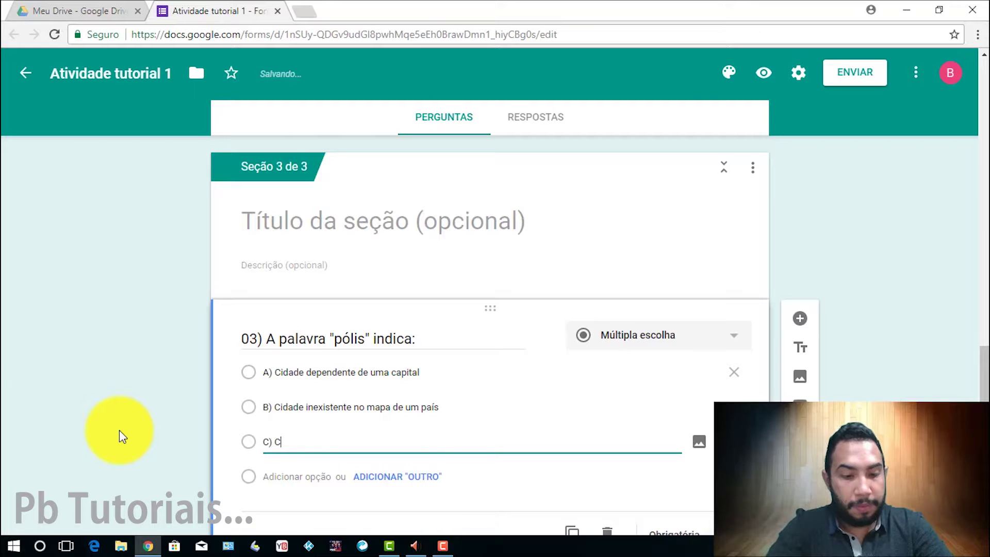
type("idade in")
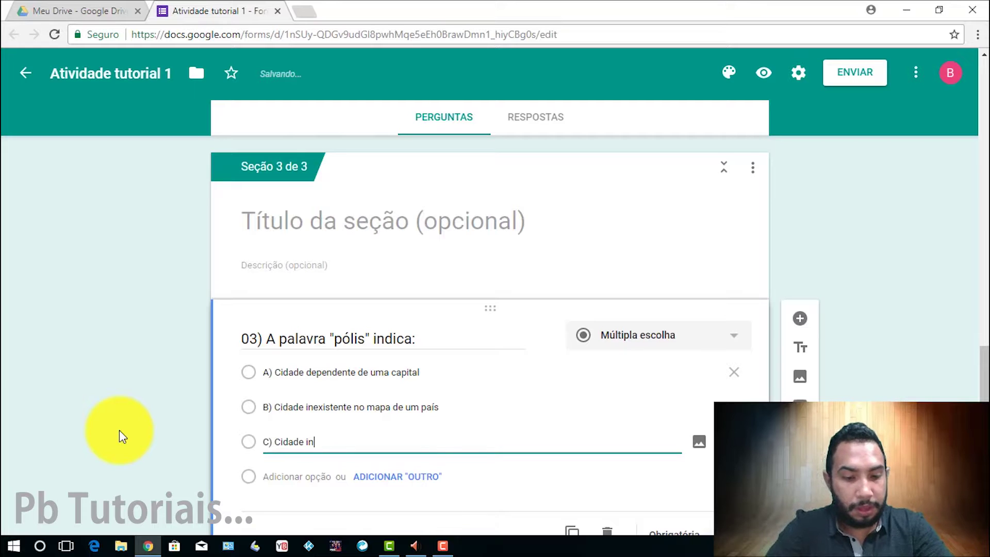
type("dependente")
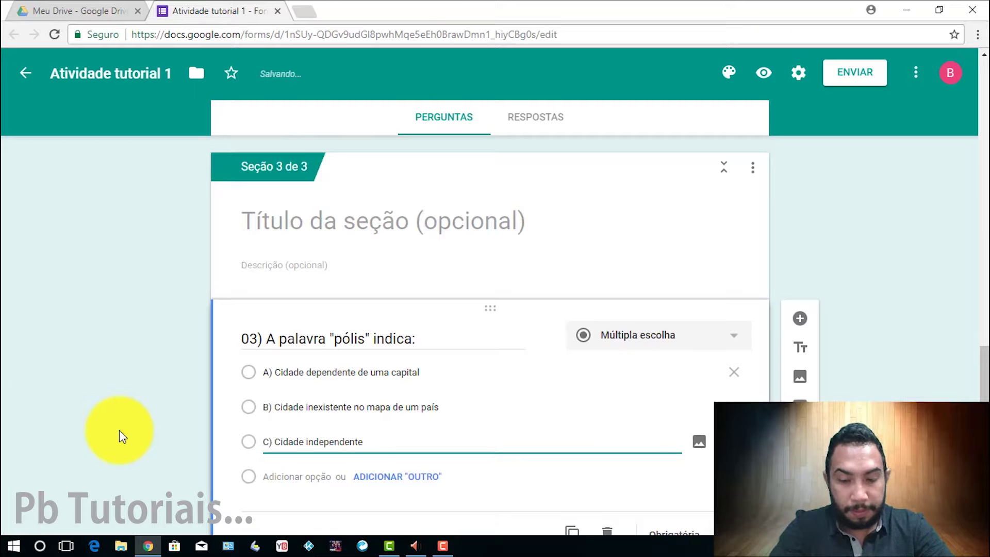
Add a fourth option to question 03 reading "D) Capital de um país".
key("Return")
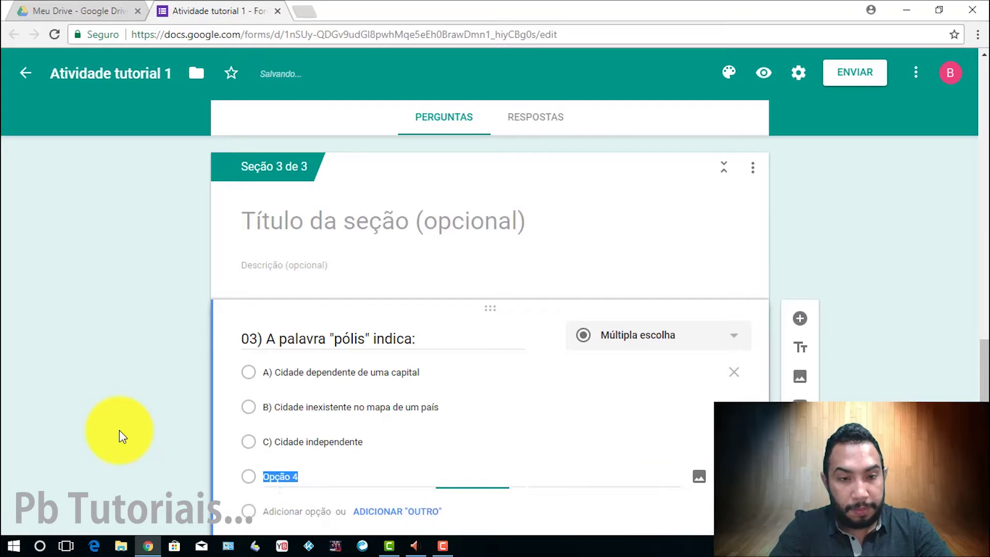
key("BackSpace")
key("BackSpace")
key("BackSpace")
key("BackSpace")
key("BackSpace")
key("BackSpace")
key("BackSpace")
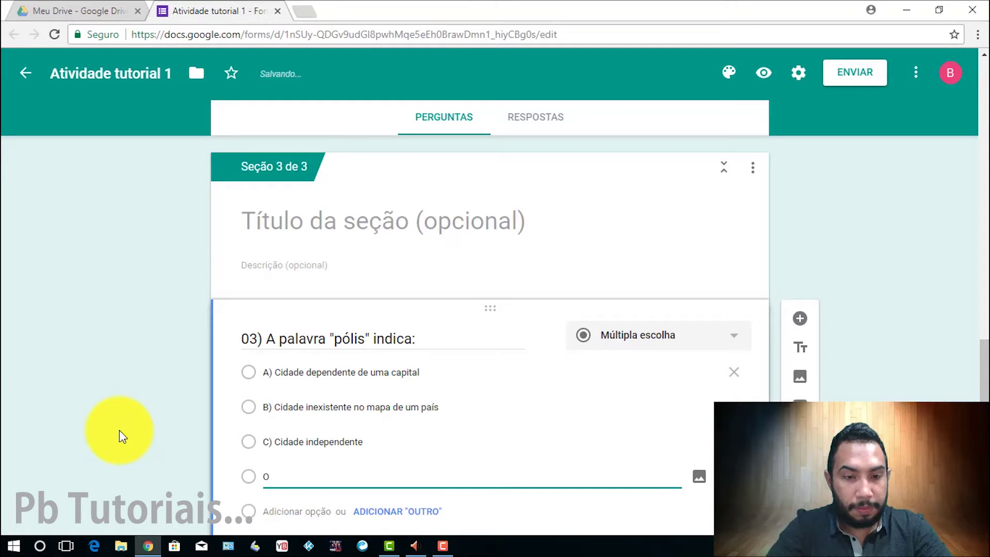
type("Pa")
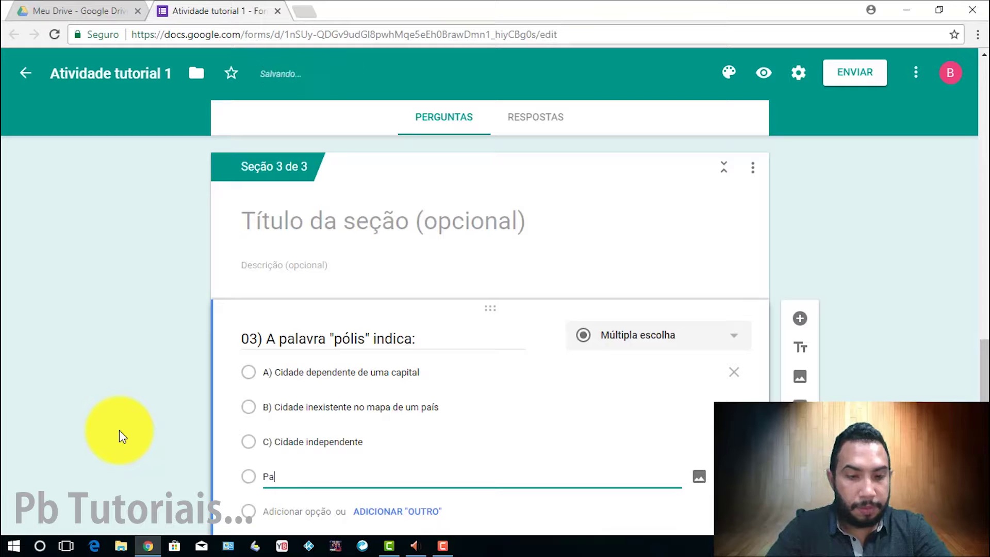
key("BackSpace")
key("BackSpace")
type("D)")
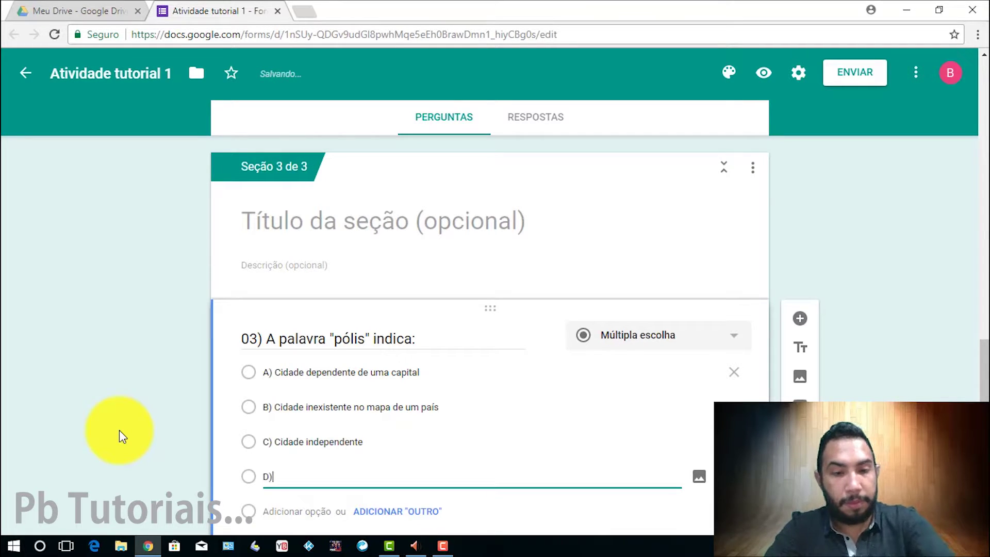
type(" Capi")
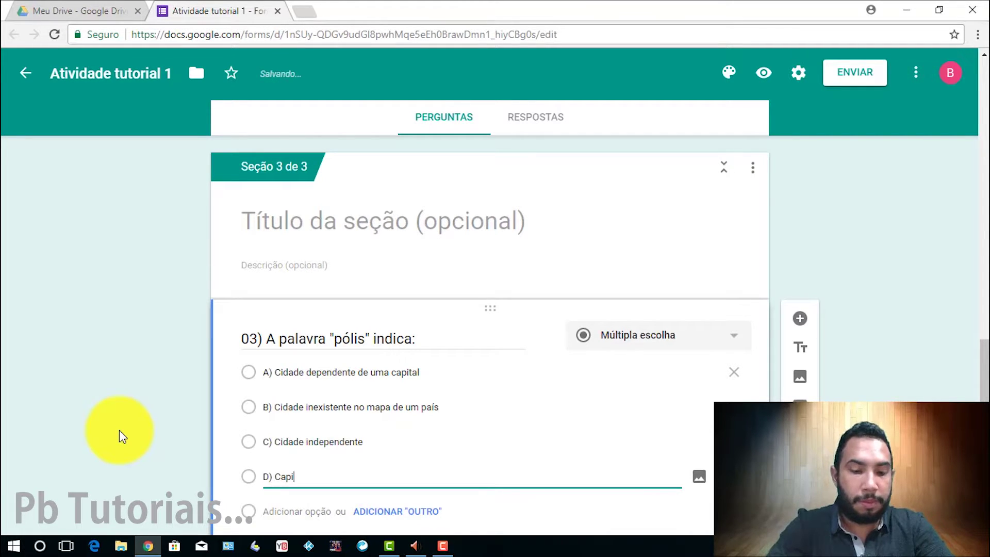
type("tal de um ")
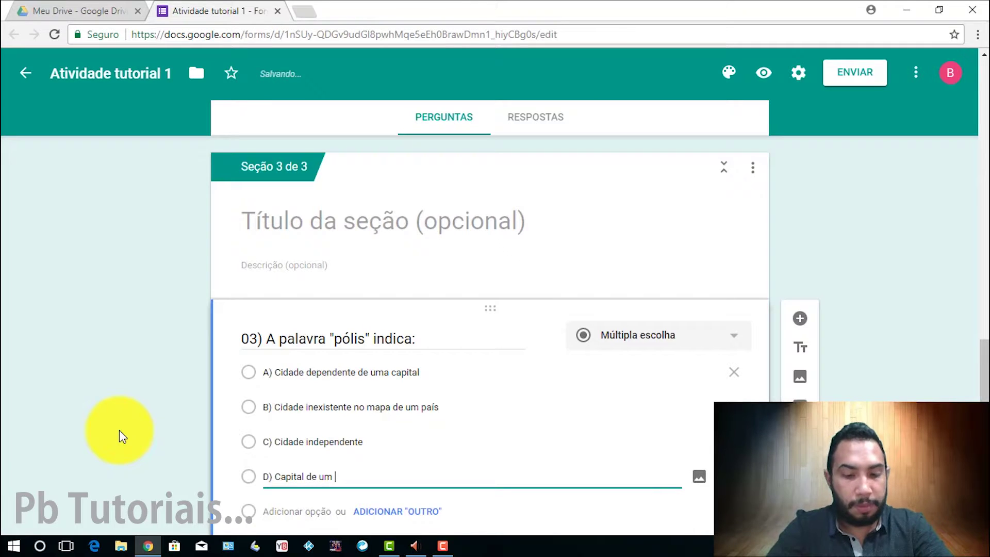
type("pais")
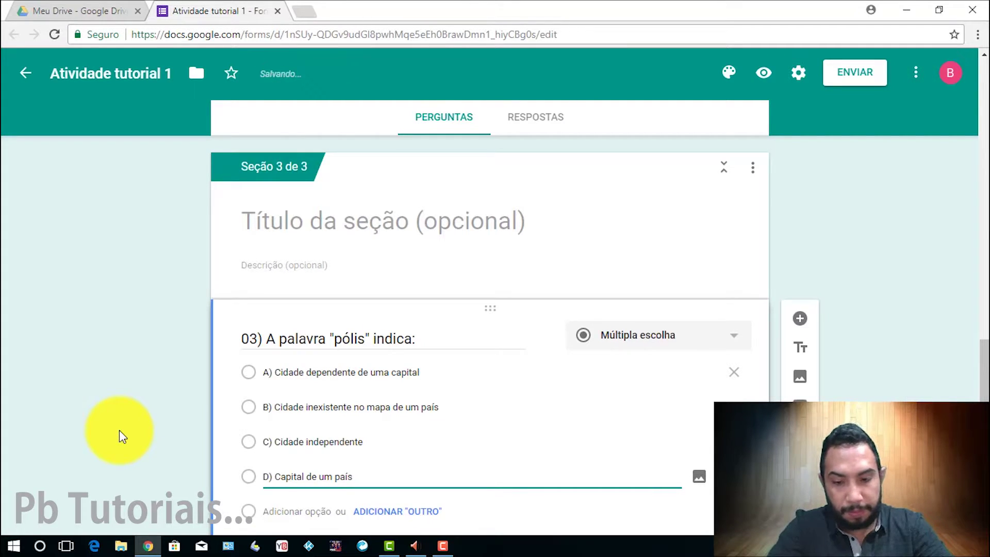
type(".")
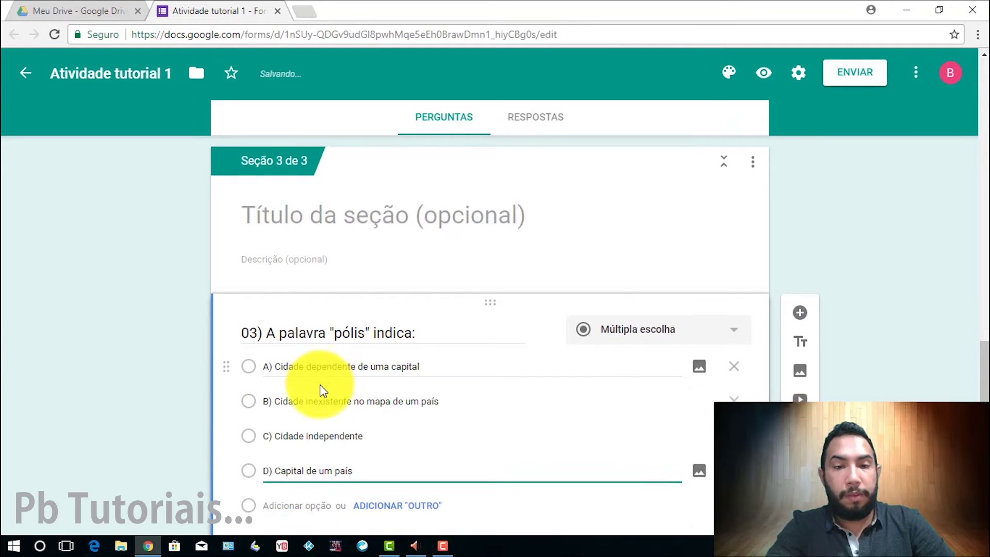
Add a fourth section after question 03 and clear its default title.
scroll(320, 385, "down", 2)
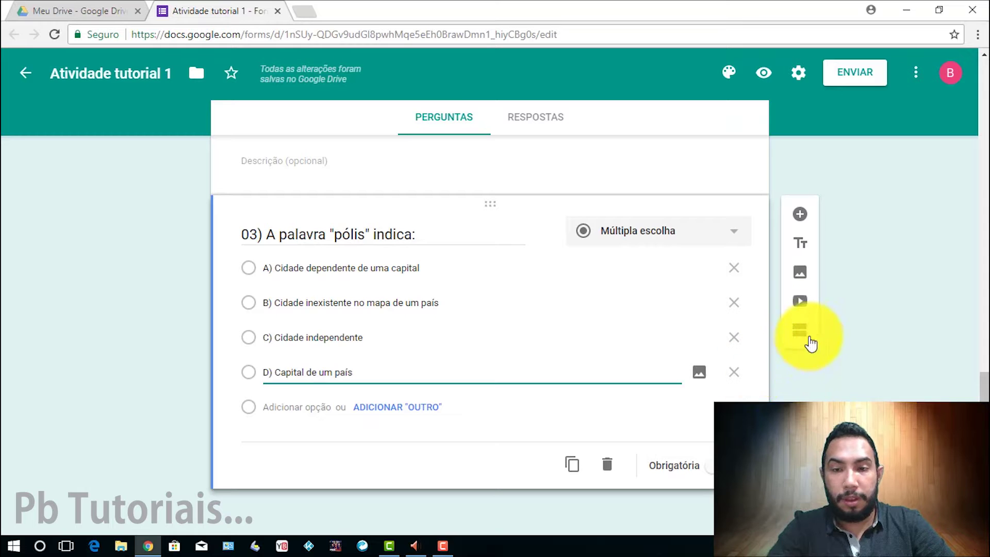
left_click(808, 338)
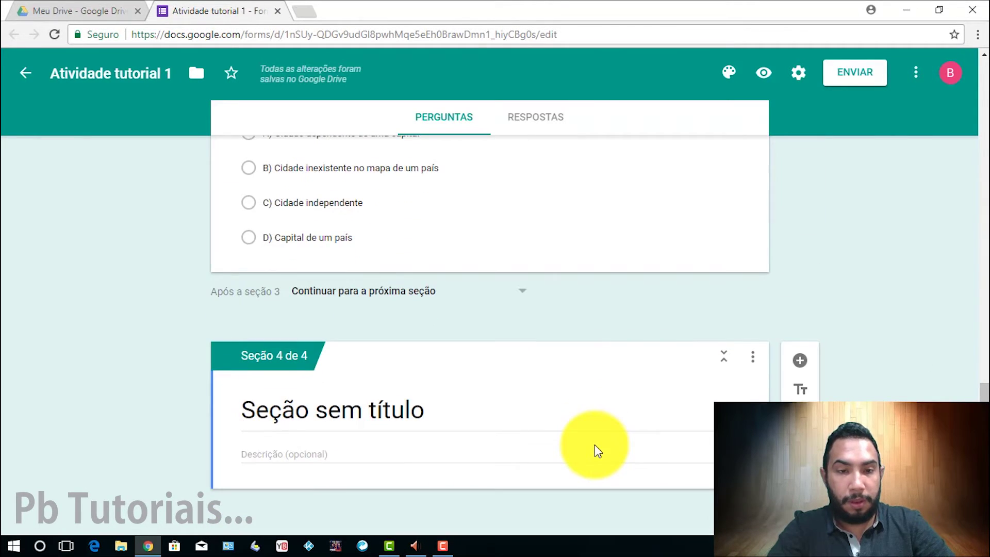
left_click(450, 420)
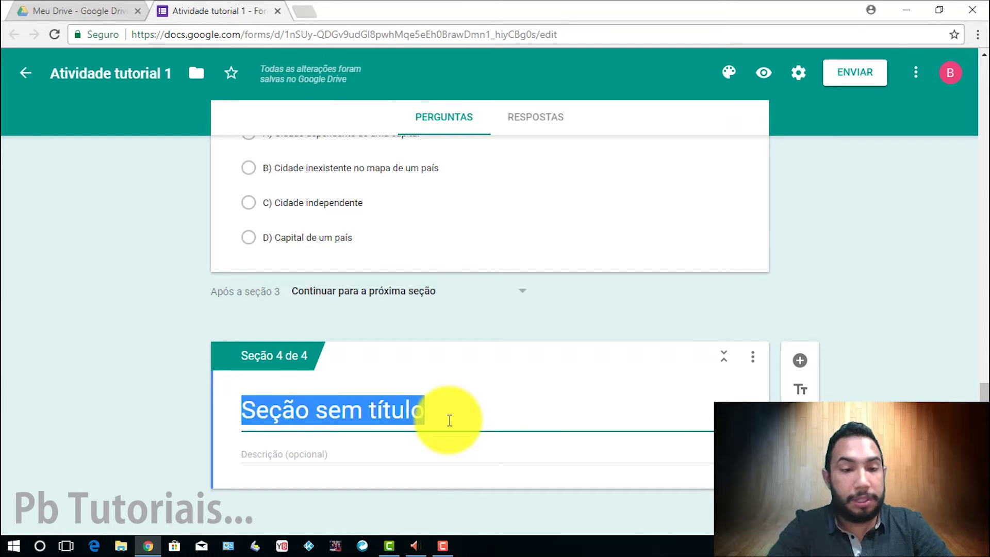
key("BackSpace")
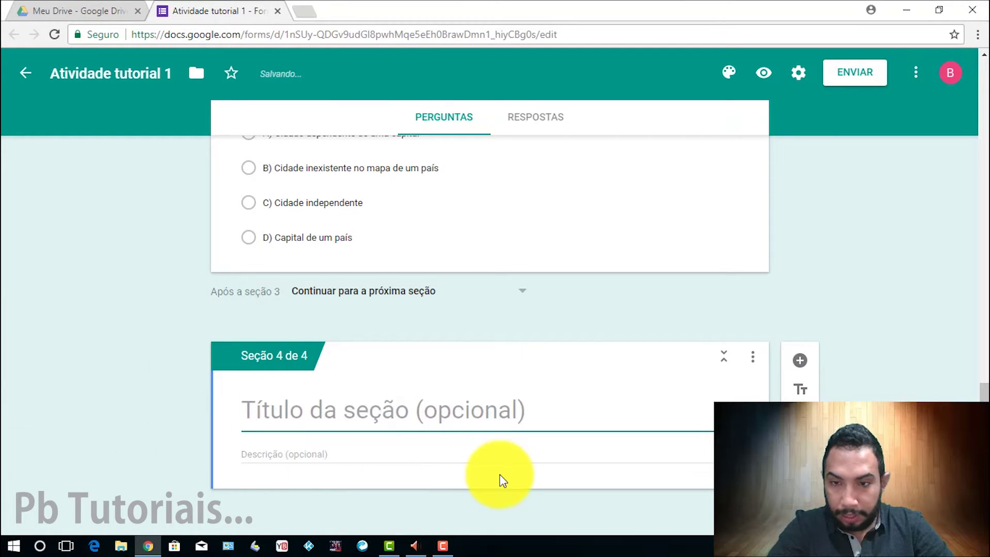
Add a multiple-choice question to section 4 reading "Sobre a pólis grega é correto dizer:".
left_click(797, 362)
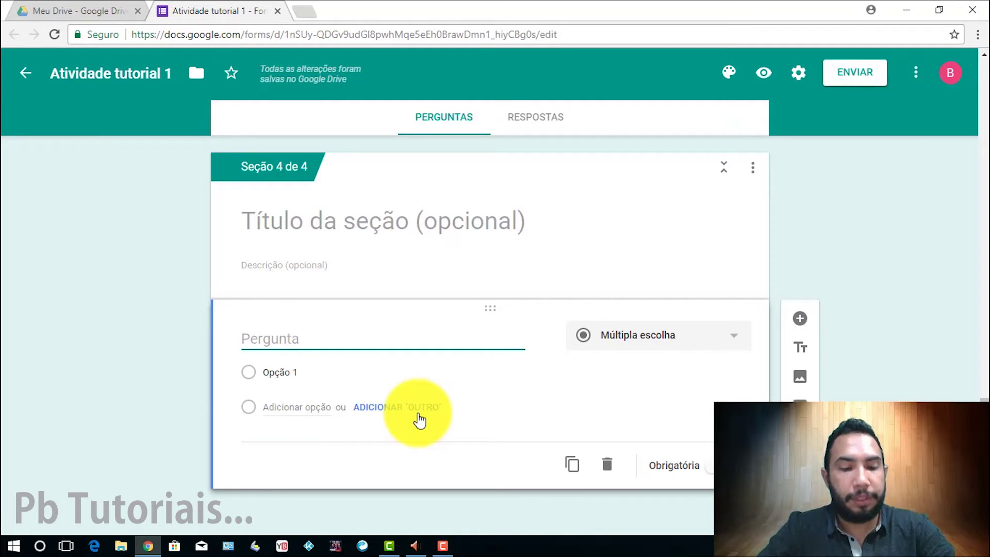
type("Sobre")
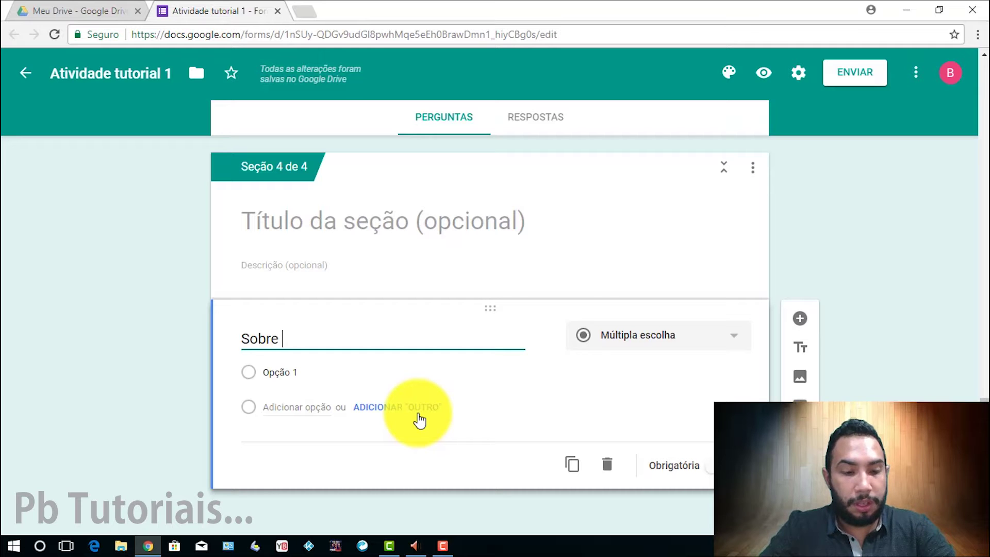
type(" a pói")
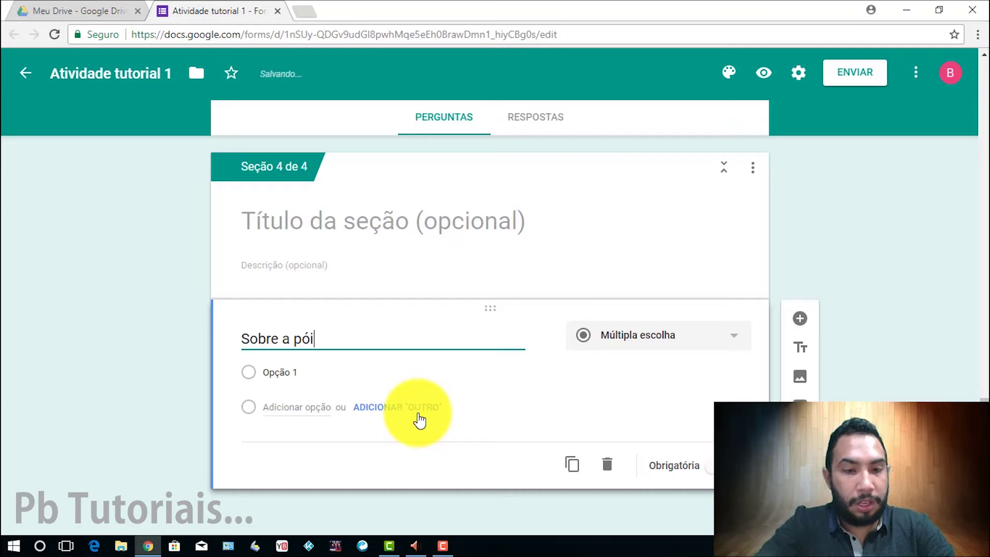
key("BackSpace")
type("lis ")
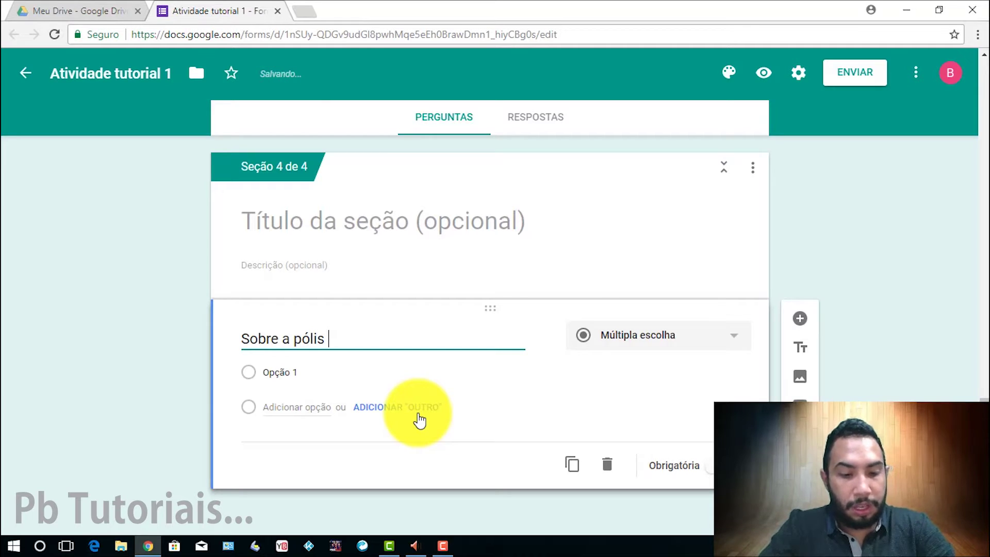
type("grega ")
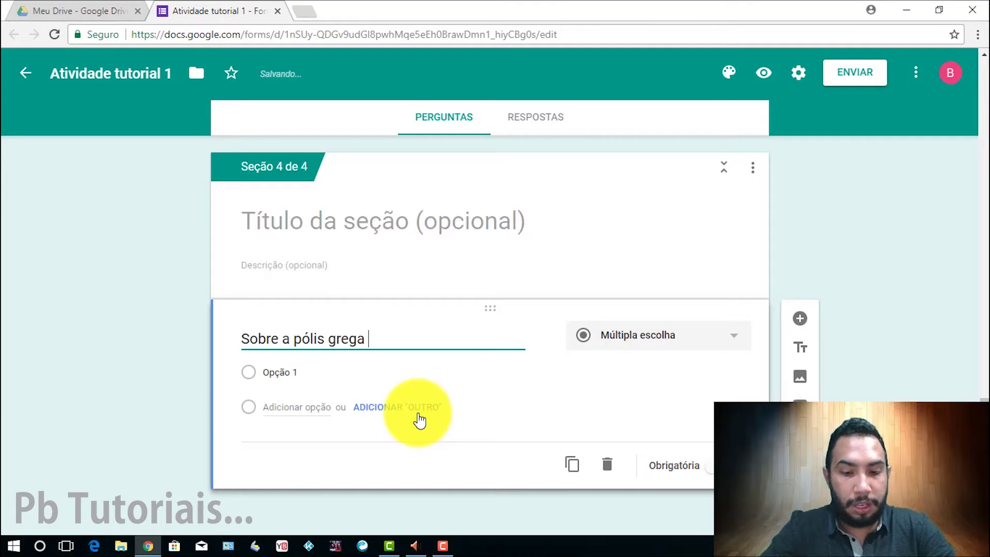
type("é ")
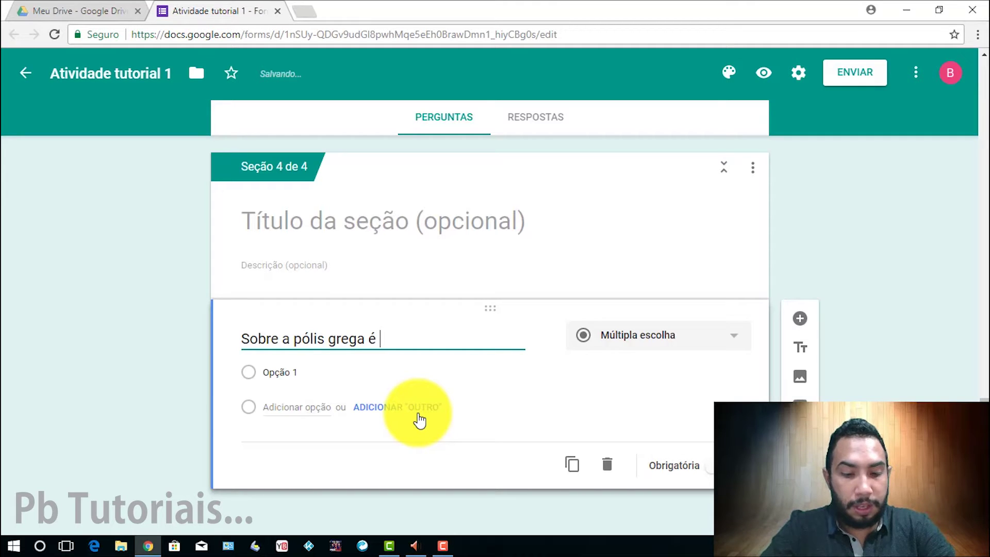
type("incorr")
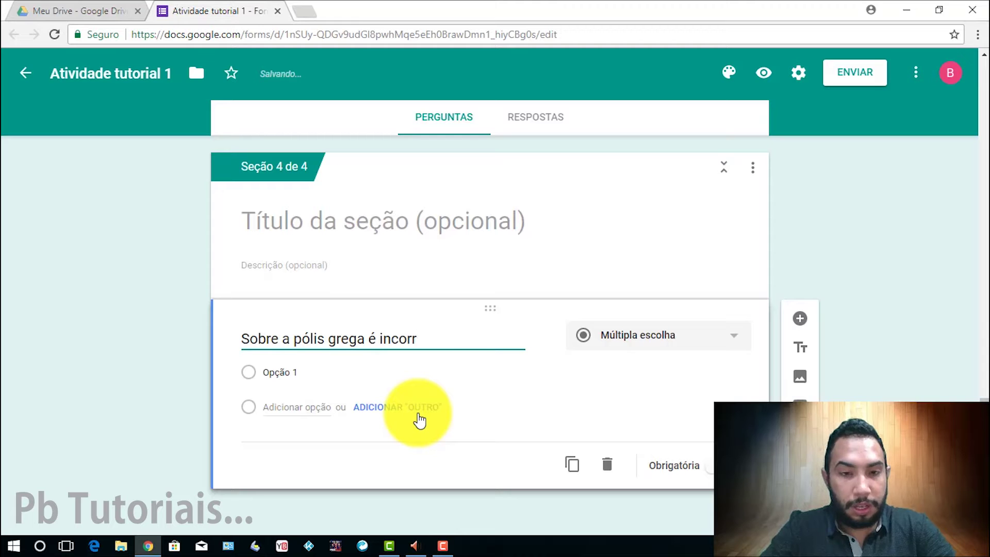
key("BackSpace")
key("BackSpace")
key("BackSpace")
key("BackSpace")
key("BackSpace")
key("BackSpace")
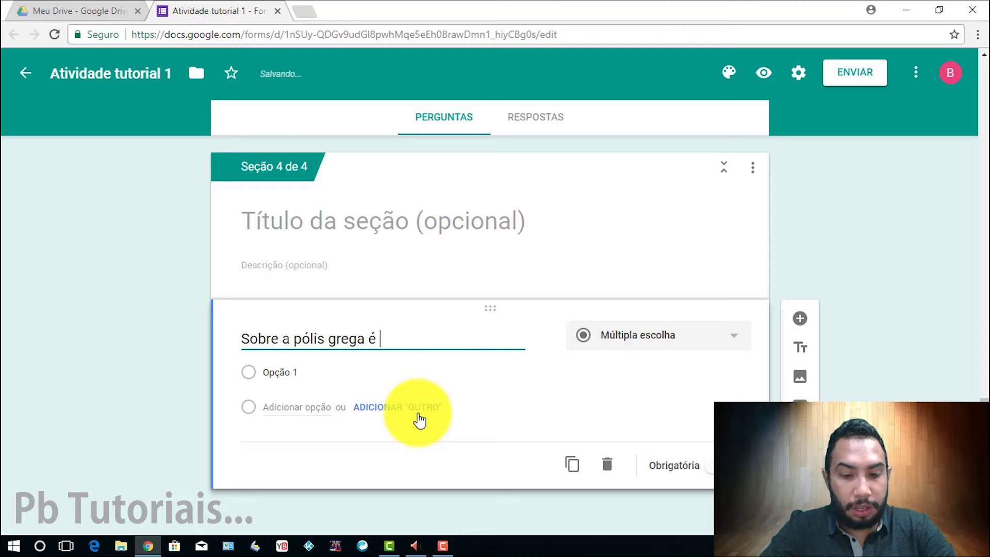
type("correto di")
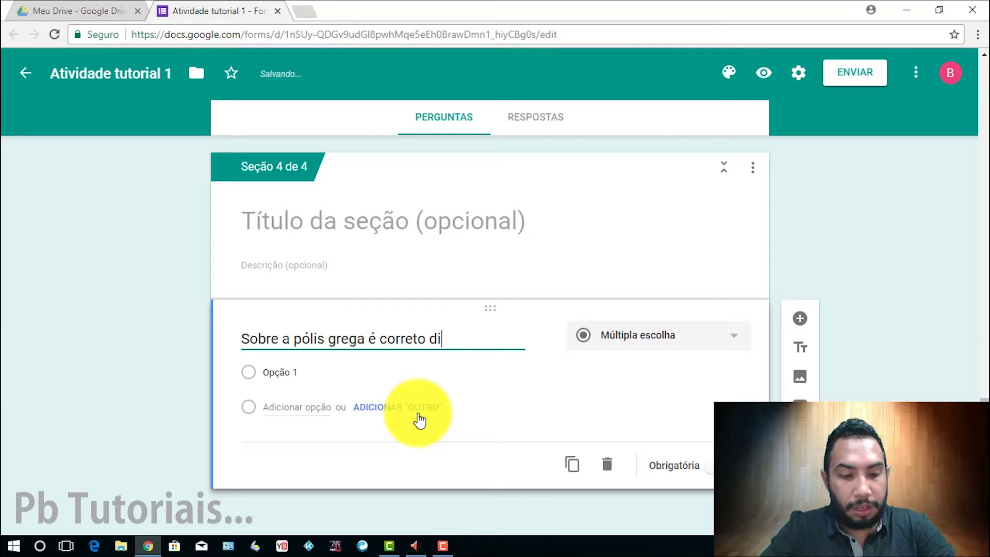
type("zer:")
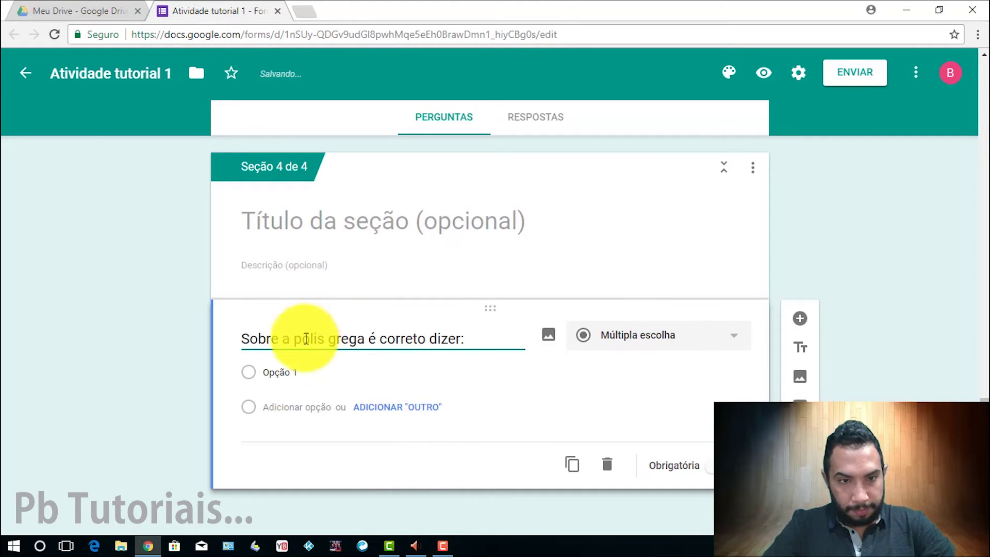
Set the new question's first option to "A) A pólis grega lembra o regime territorial e de leis".
left_click(303, 369)
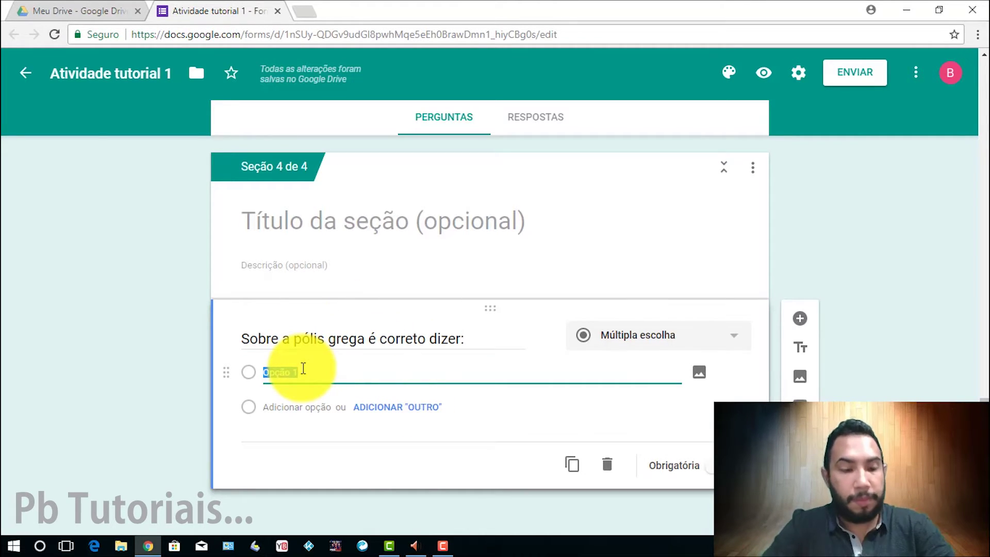
type("A")
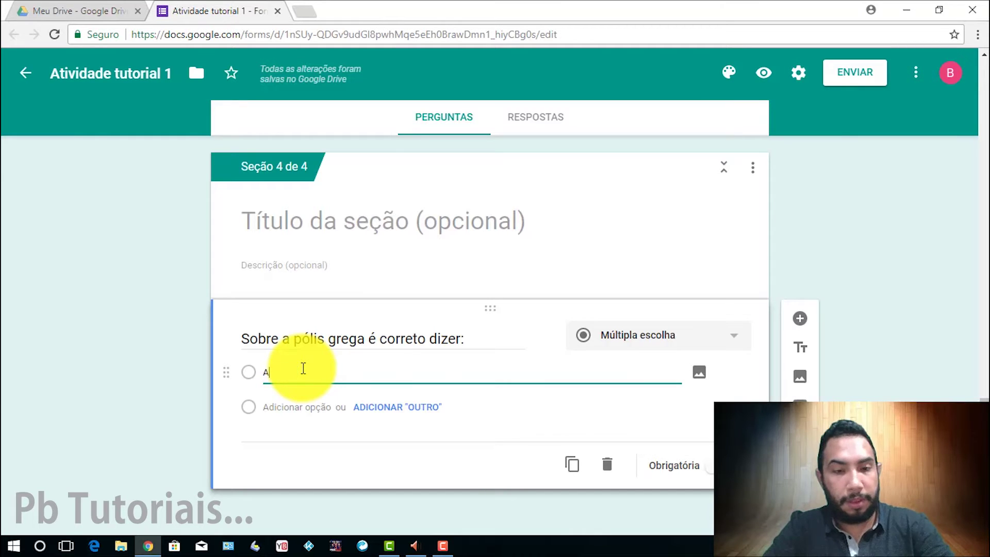
type(") ")
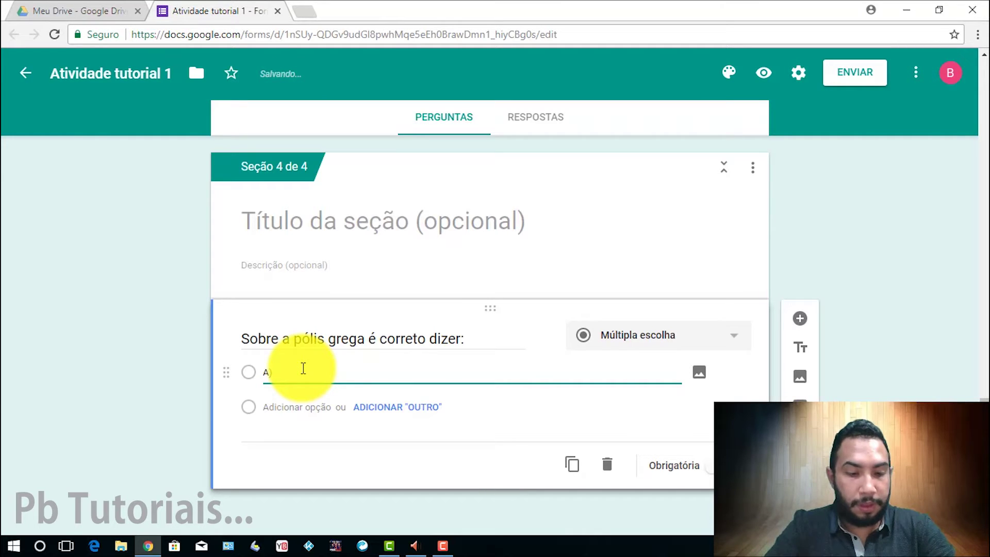
type("A p")
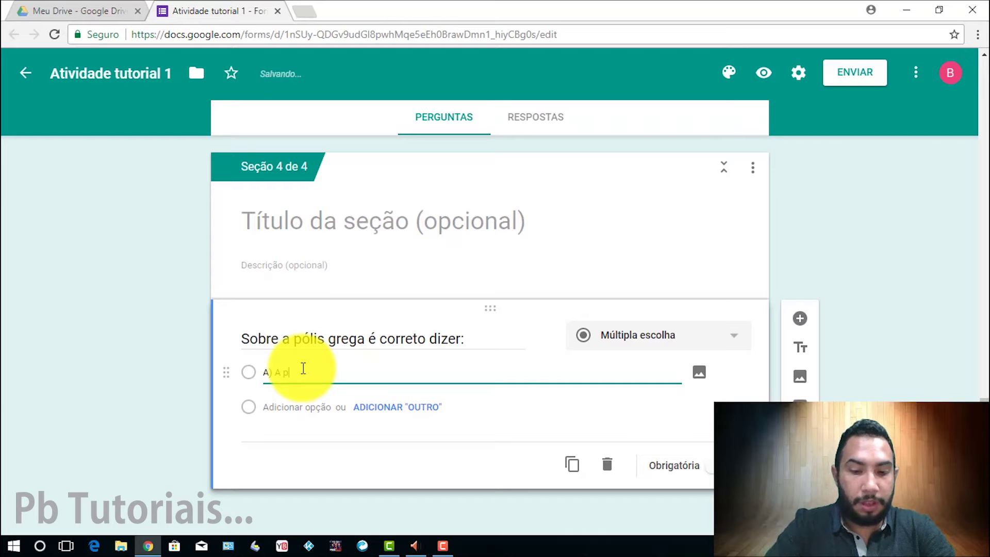
type("ólis gre")
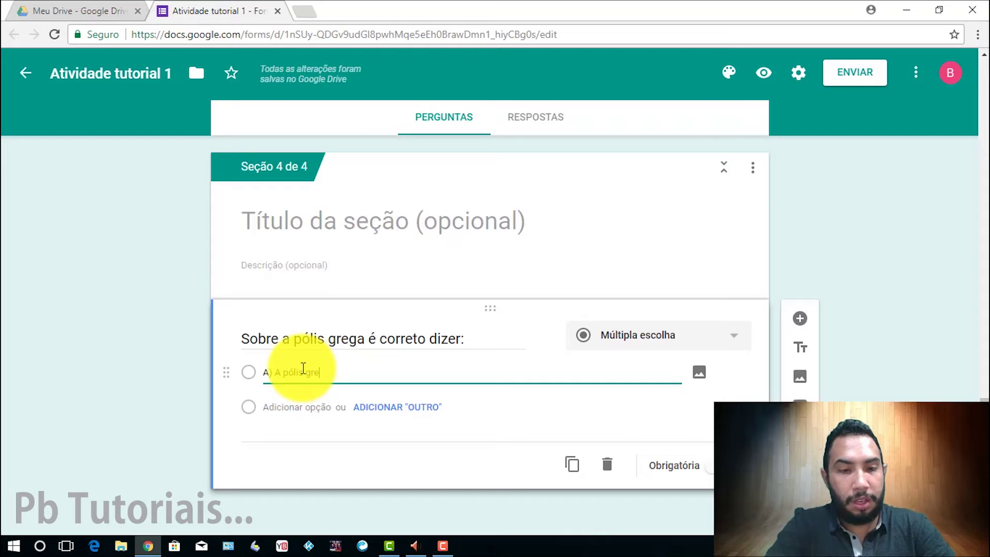
type("ga lem")
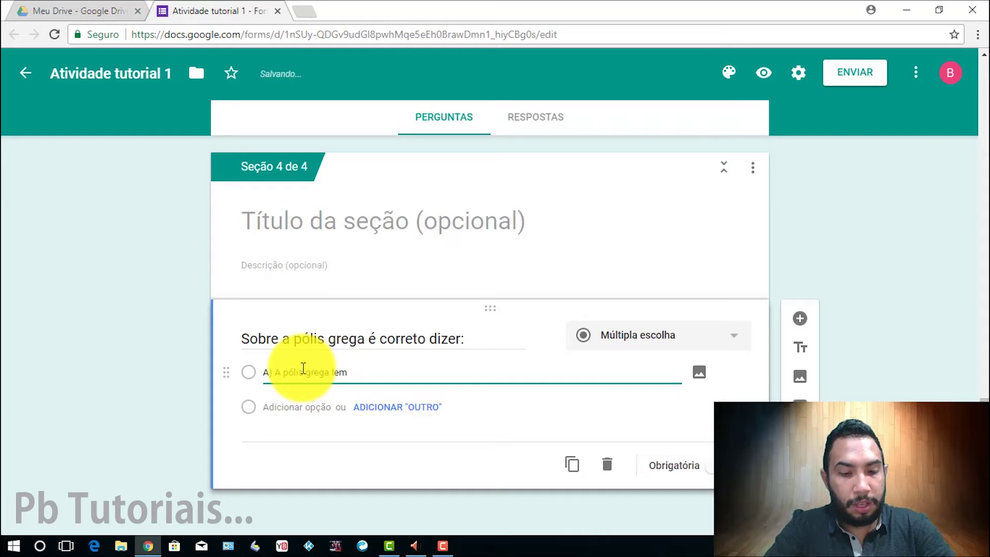
type("bra o re")
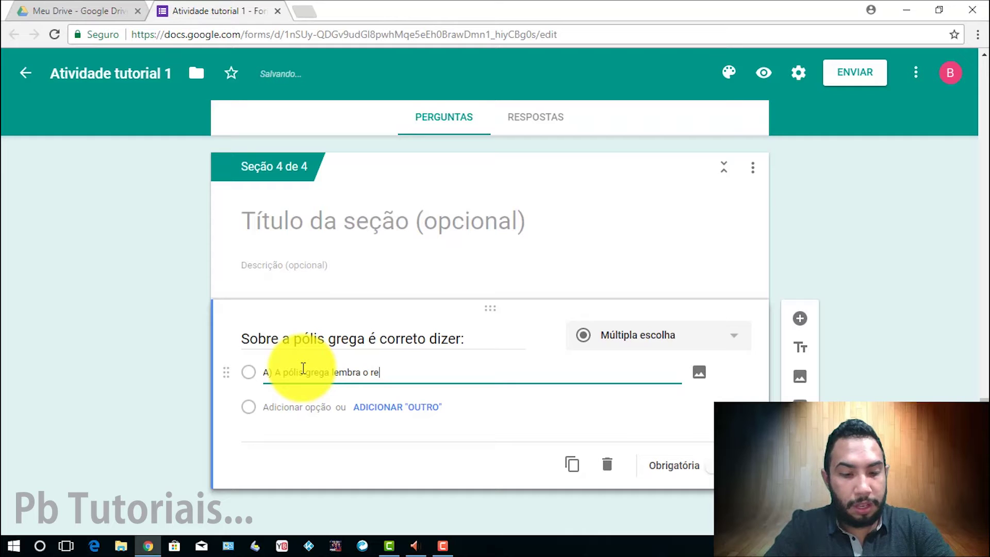
type("gime ")
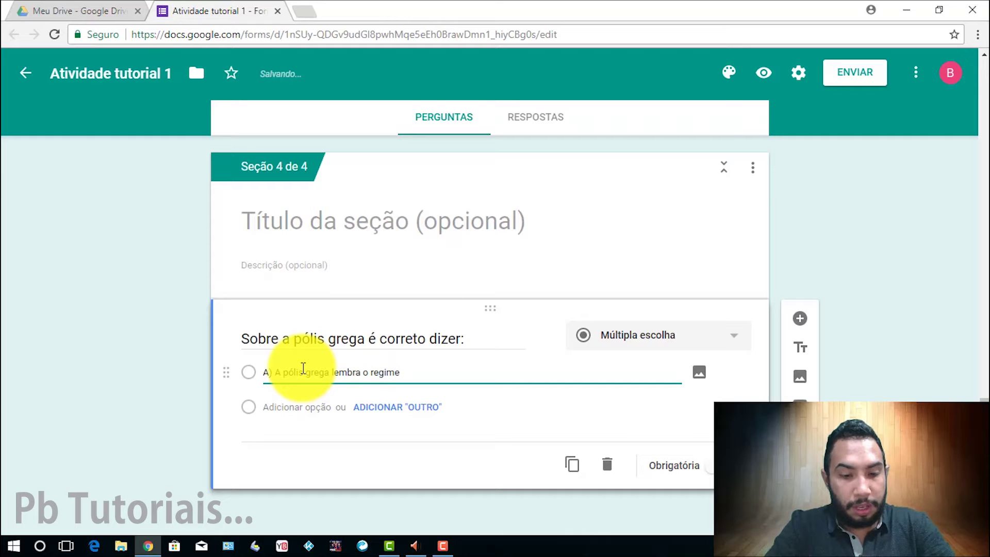
type("territori")
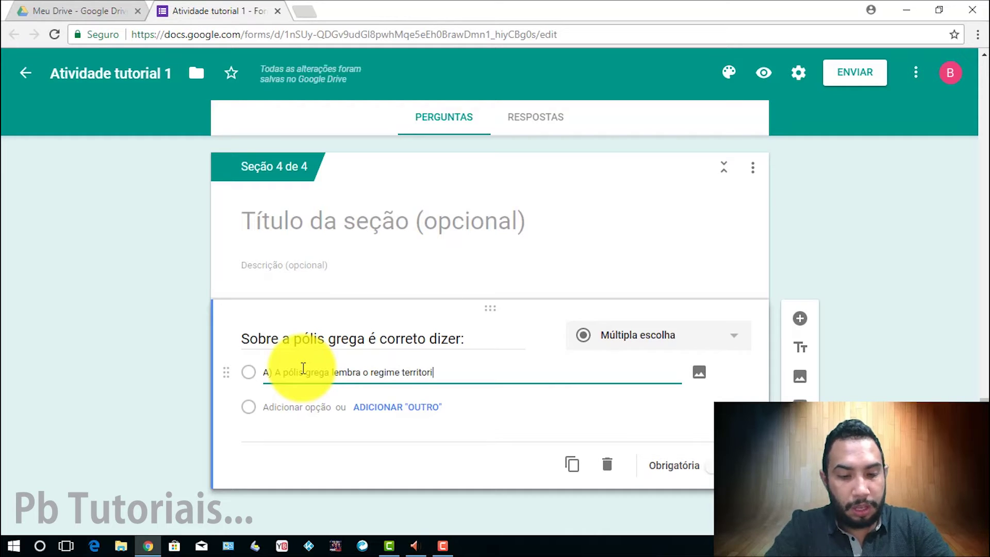
type("al e d")
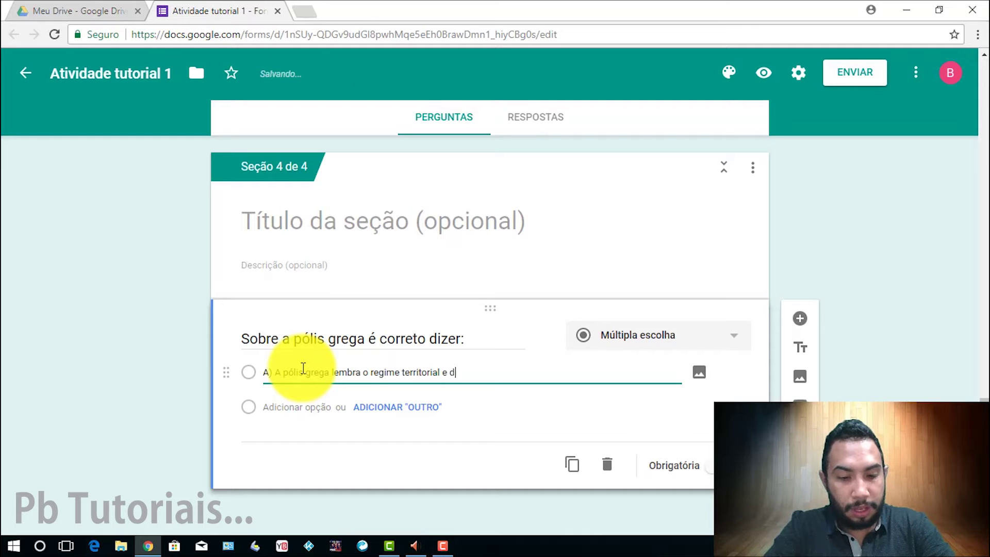
type("e leis")
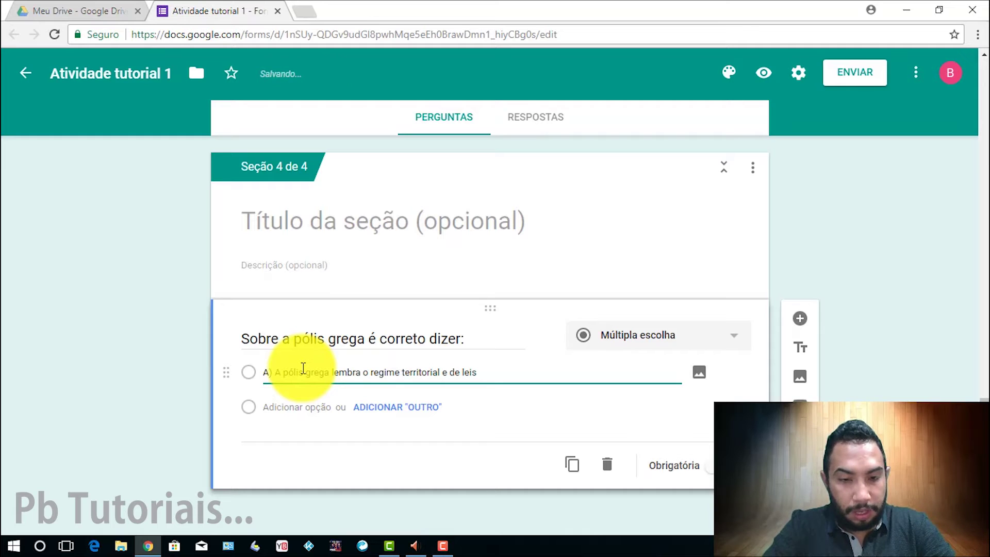
Reword the end of the first option so it reads "A) A pólis grega lembra o sistema territorial nacional".
key("BackSpace")
key("BackSpace")
key("BackSpace")
key("BackSpace")
key("BackSpace")
key("BackSpace")
key("BackSpace")
key("BackSpace")
key("BackSpace")
key("BackSpace")
key("BackSpace")
key("BackSpace")
key("BackSpace")
key("BackSpace")
key("BackSpace")
key("BackSpace")
key("BackSpace")
key("BackSpace")
key("BackSpace")
key("BackSpace")
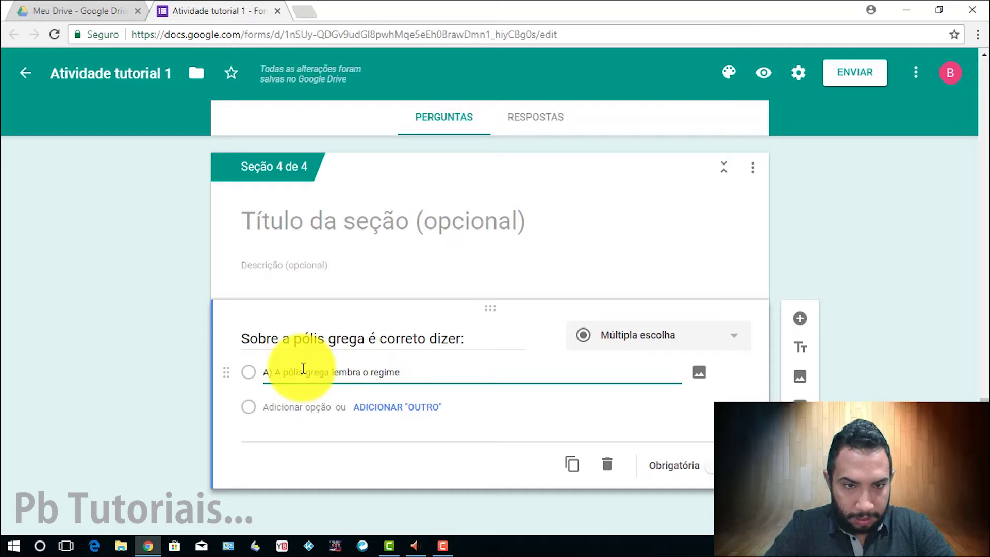
key("BackSpace")
key("BackSpace")
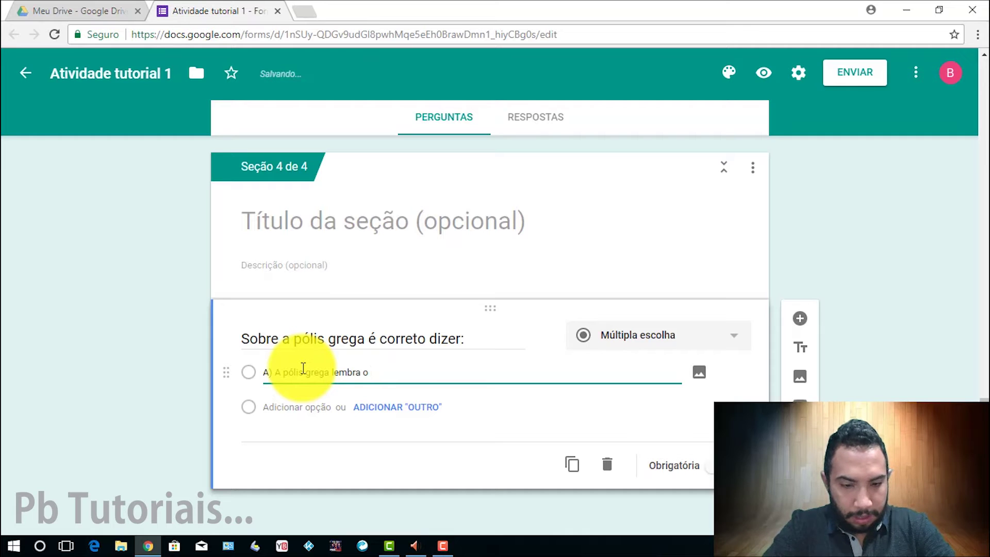
type("sistema ")
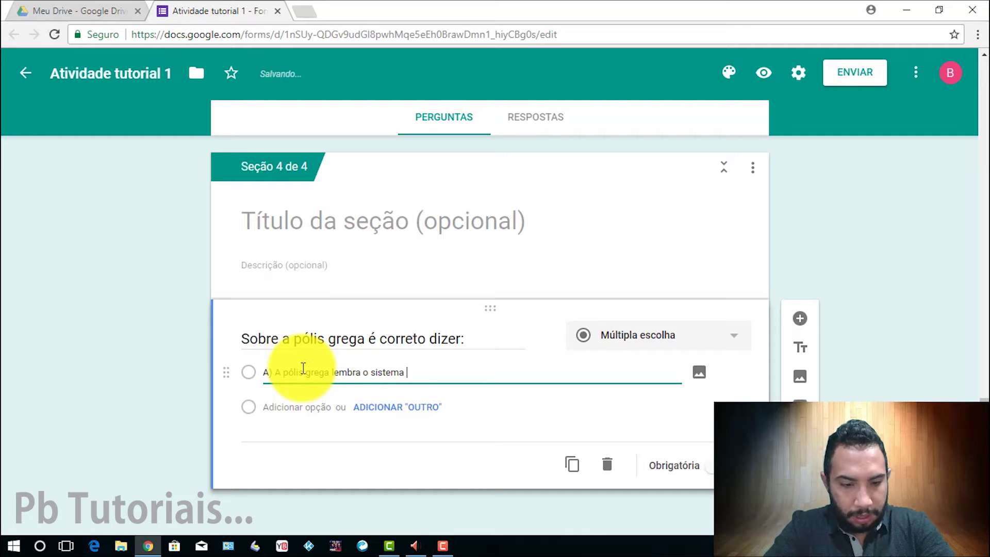
type("territorial ")
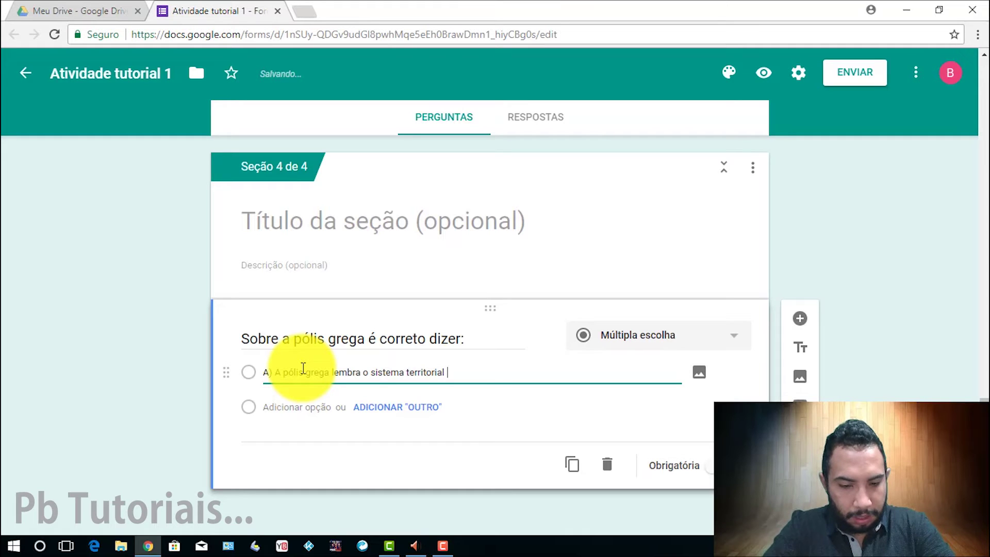
type("nacio")
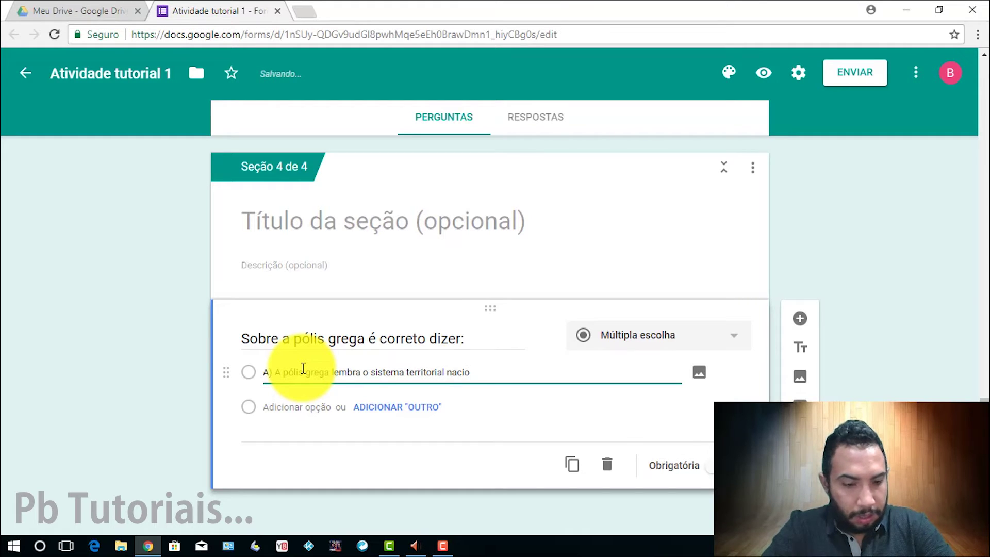
type("nal")
Add a second option to the pólis question reading "B) as póleis gregas não tinham um governo independente".
key("Return")
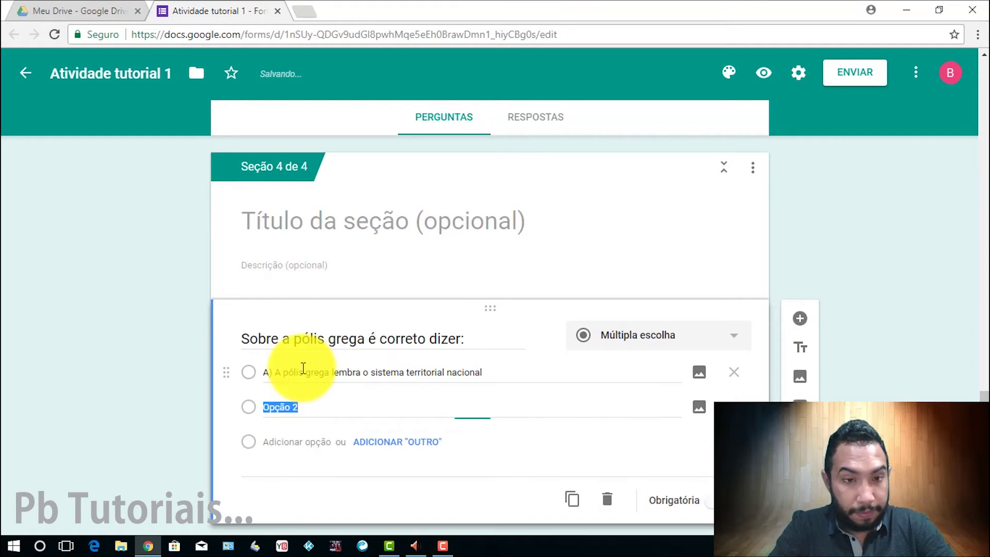
type("B")
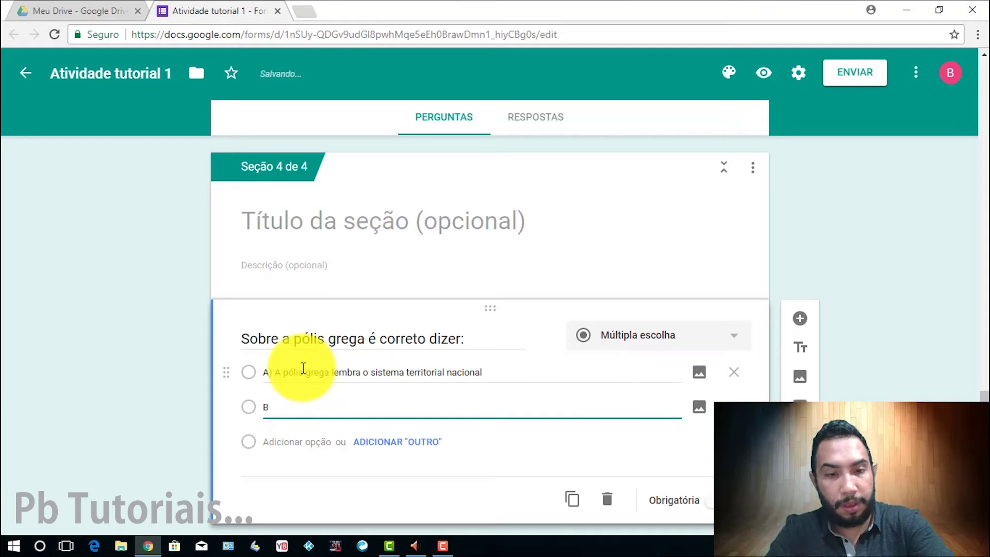
type(") as")
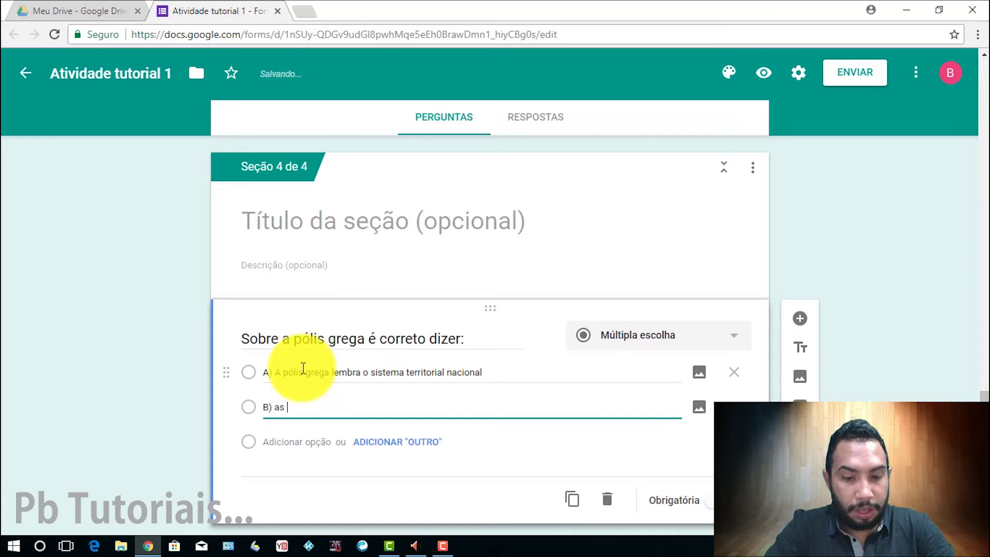
key("BackSpace")
key("BackSpace")
type("a")
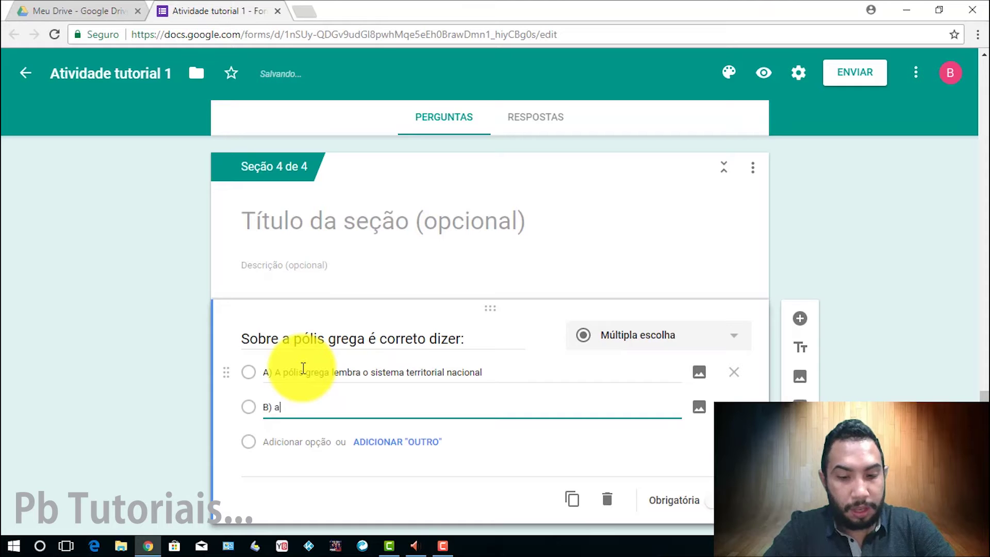
type("s póle")
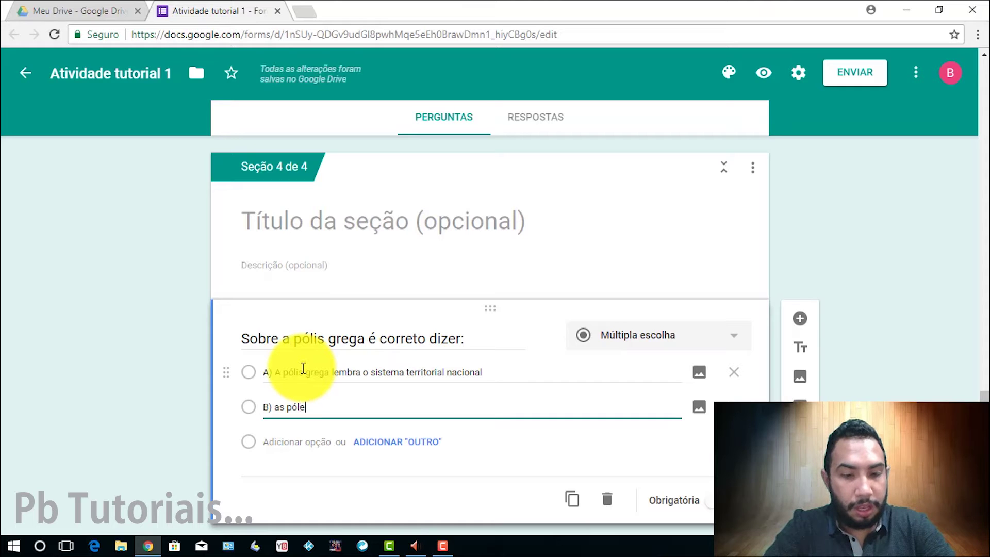
type("is gre")
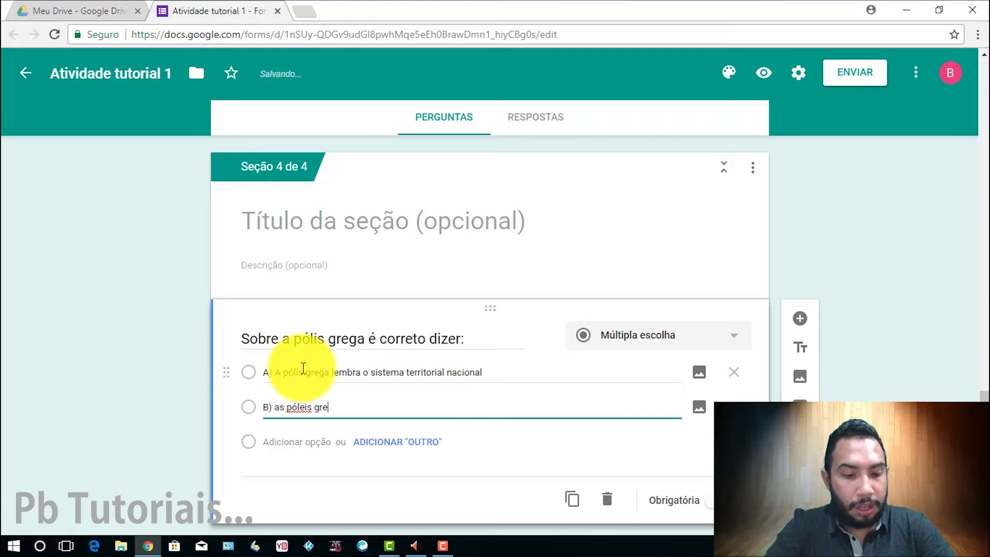
type("gas não ")
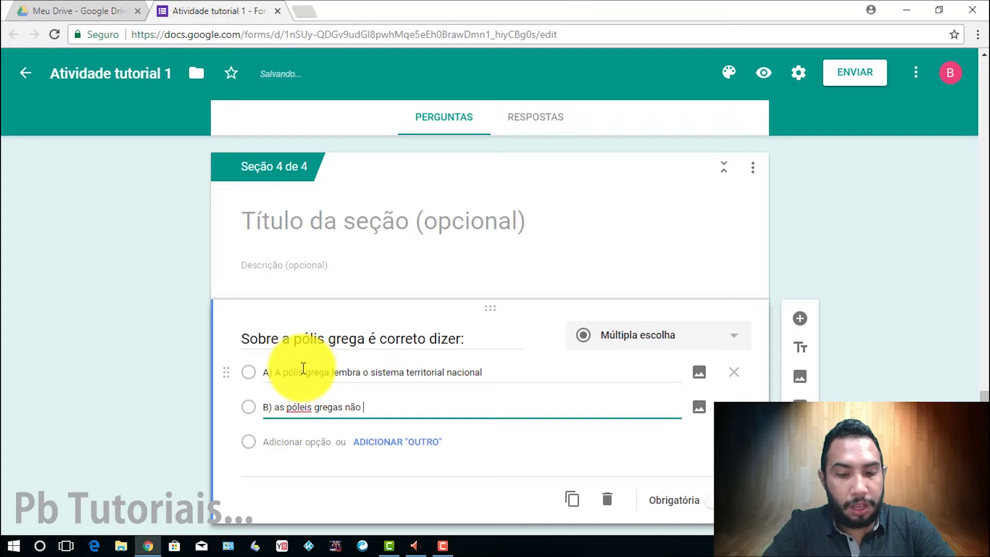
type("tinham ")
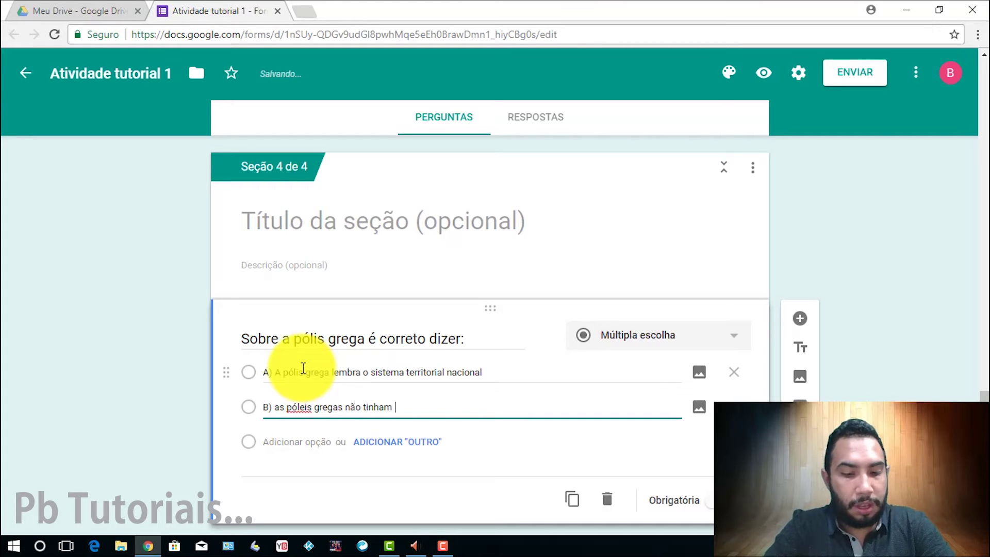
type("um gover")
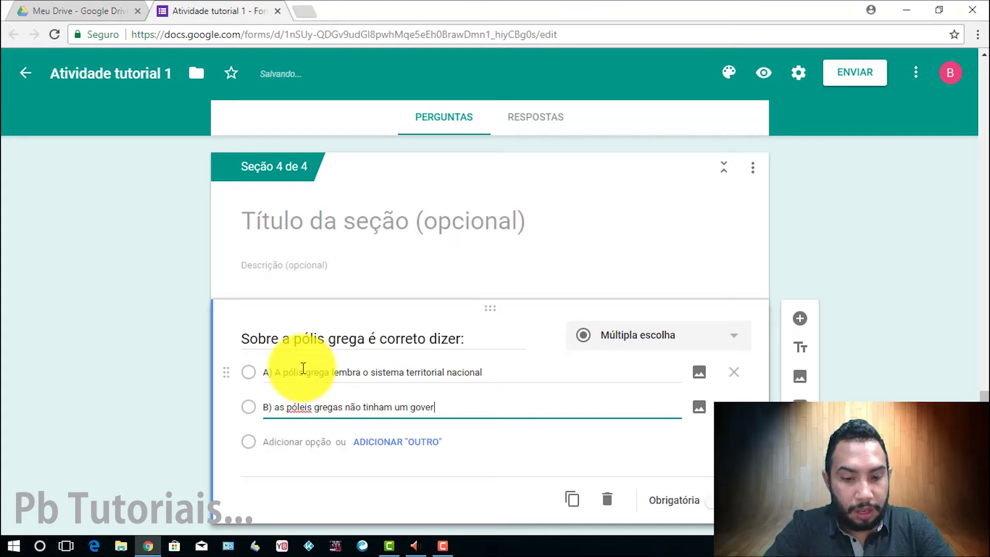
type("no indepe")
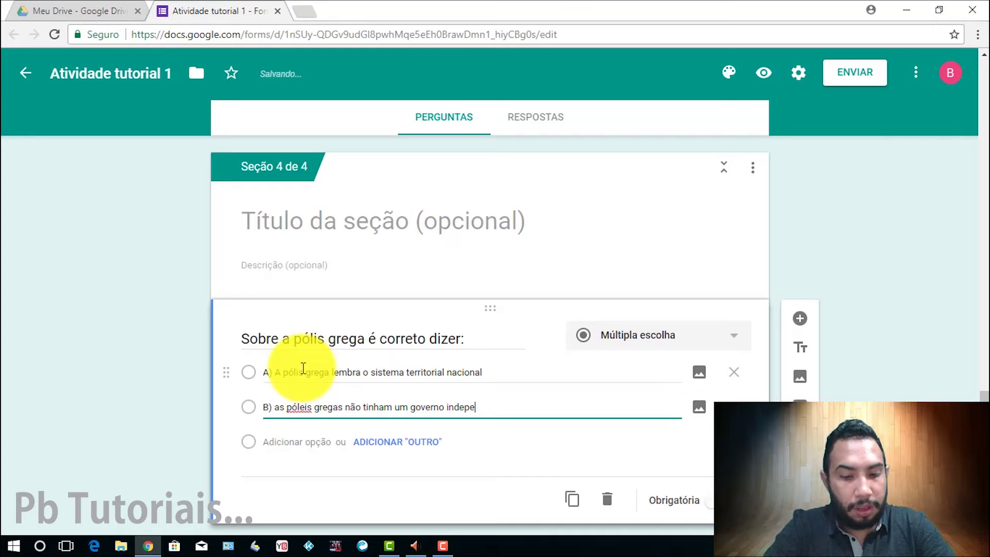
type("ndente")
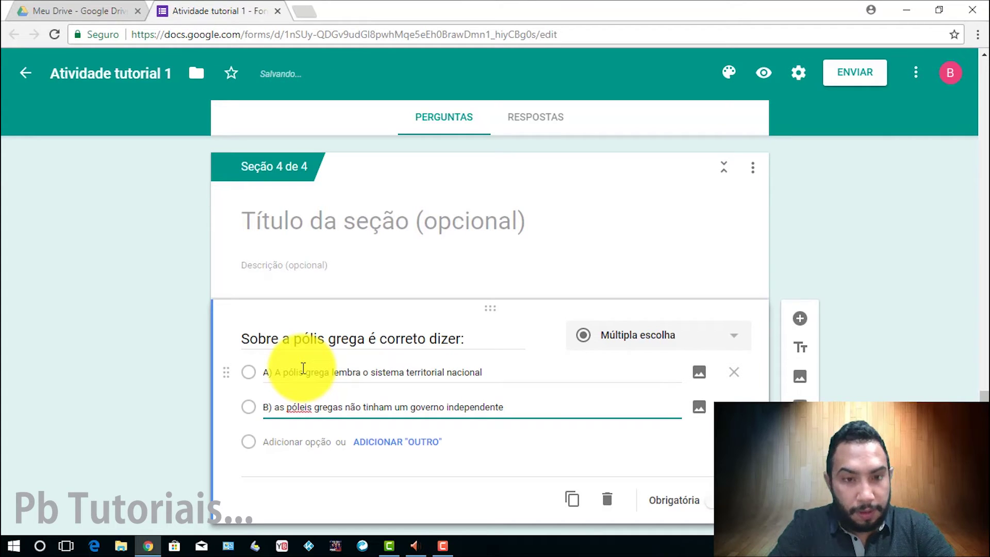
Start a third option with "C)" and capitalize the word "As" in option B.
key("Return")
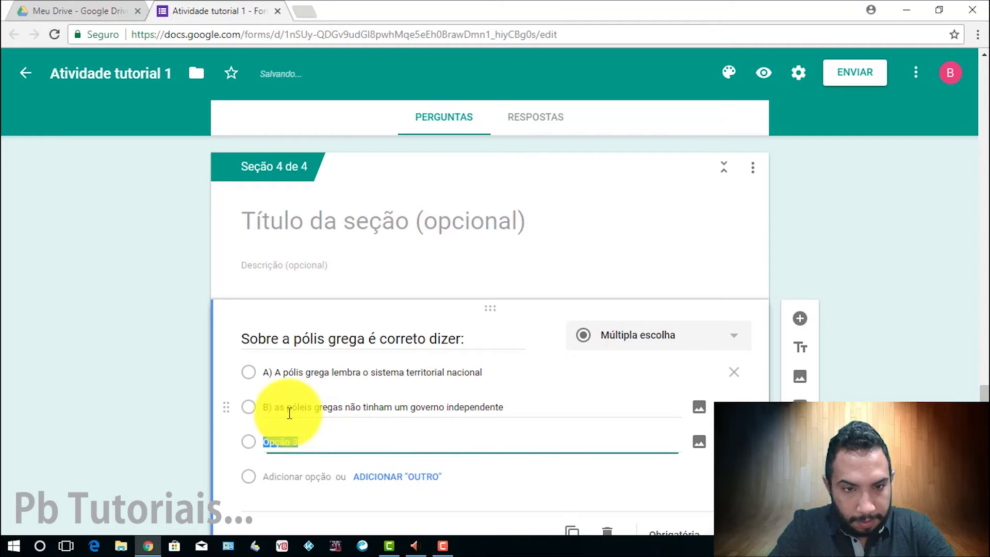
type("C)")
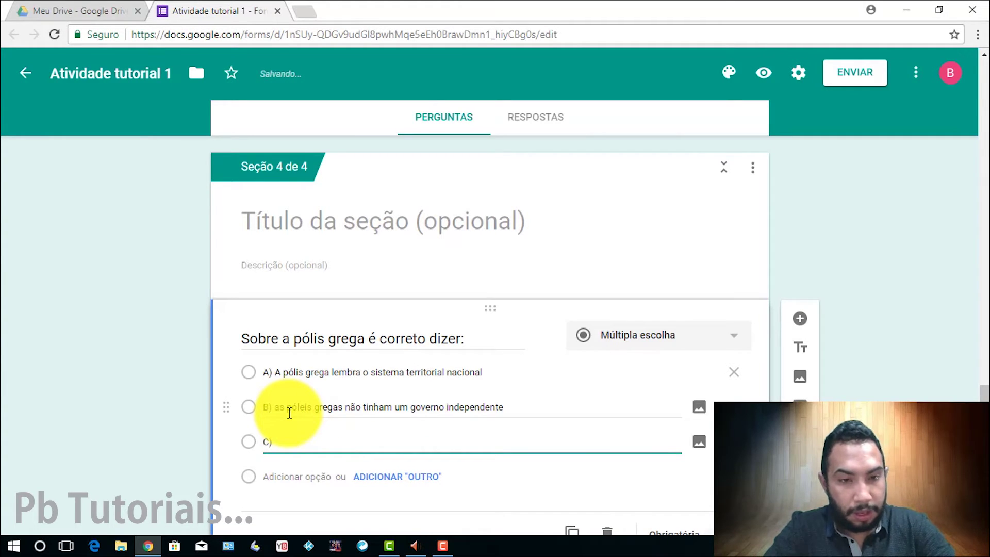
left_click(289, 413)
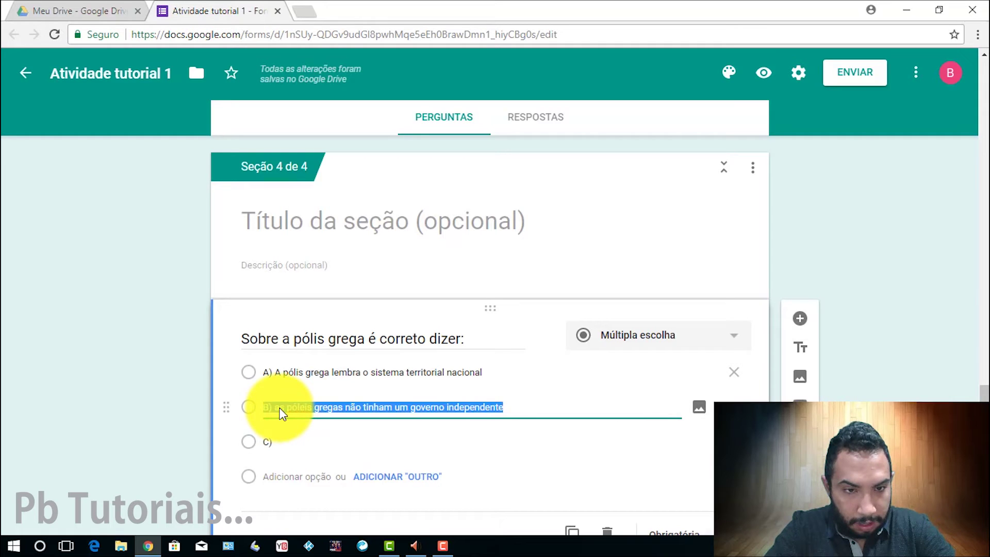
left_click(283, 413)
key("BackSpace")
type("A")
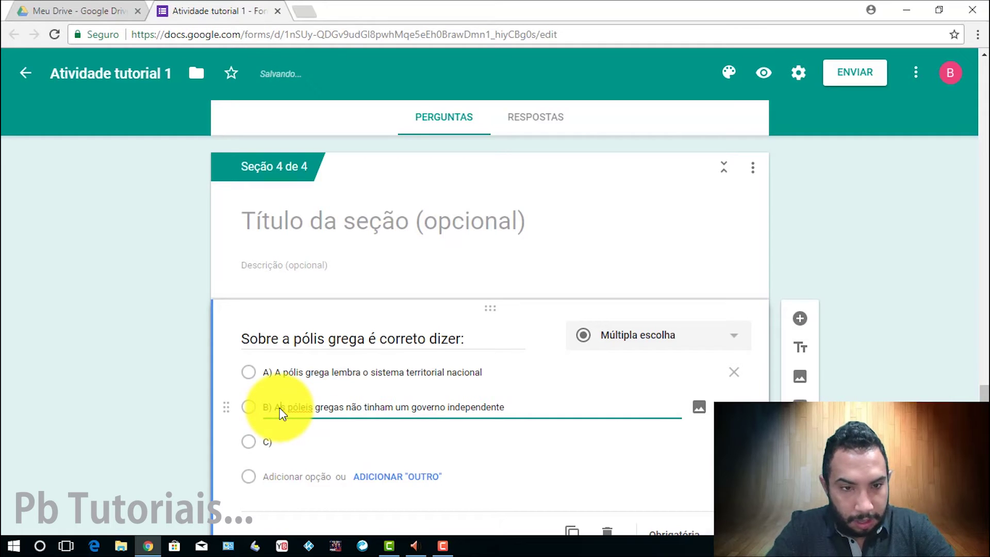
Set the third option to "C) As póleis gregas tinham governos e leis independentes".
left_click(285, 441)
key("BackSpace")
key("BackSpace")
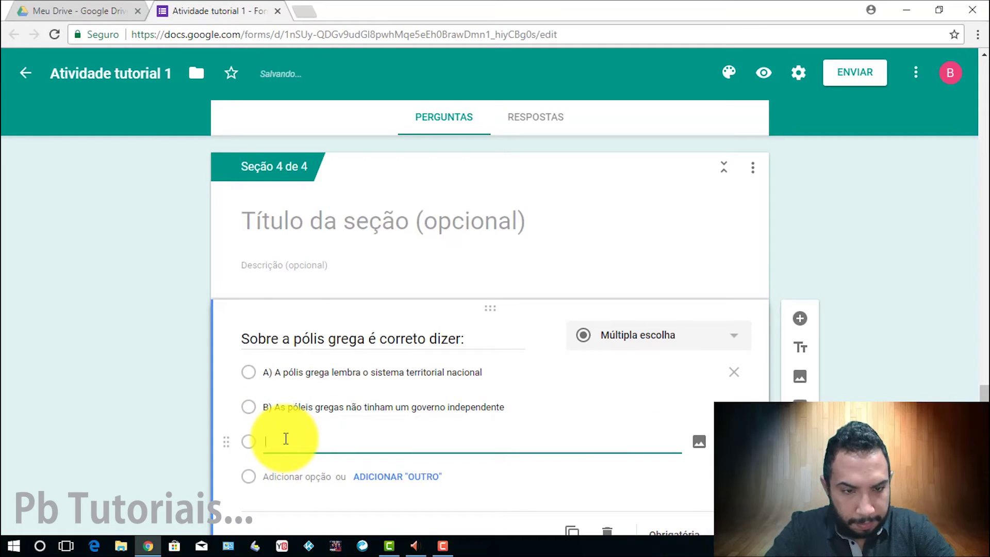
type(") ")
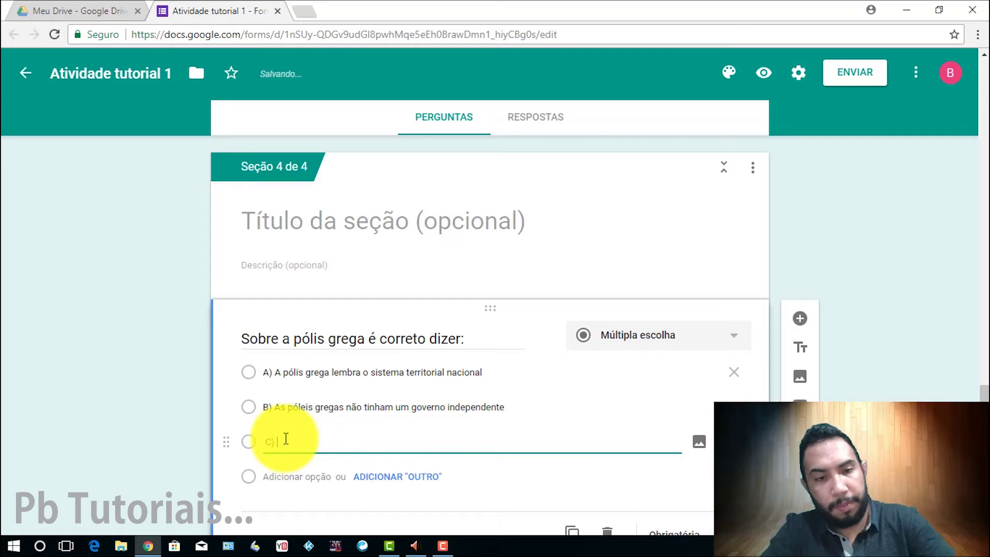
type("A")
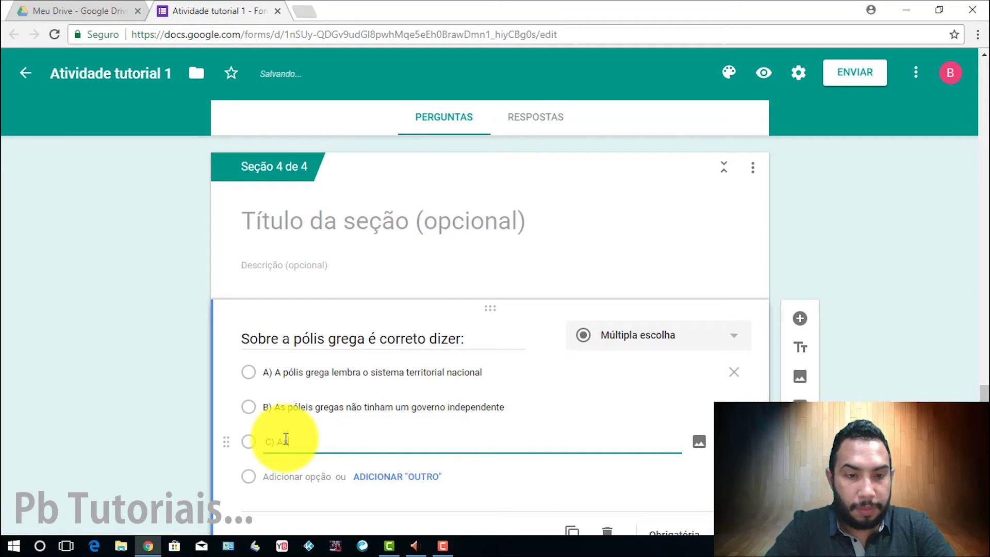
type("s pól")
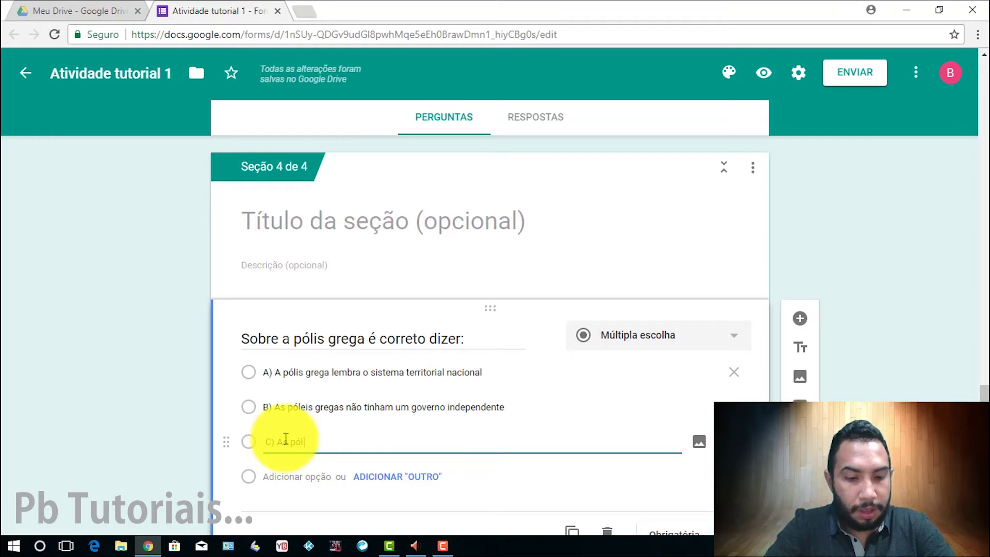
type("eis gregas ")
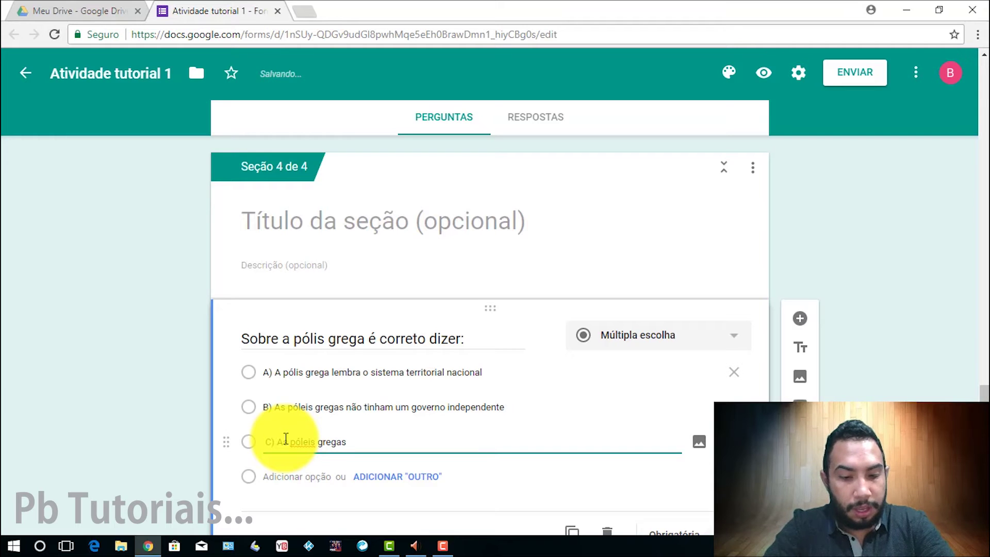
type("tinham po")
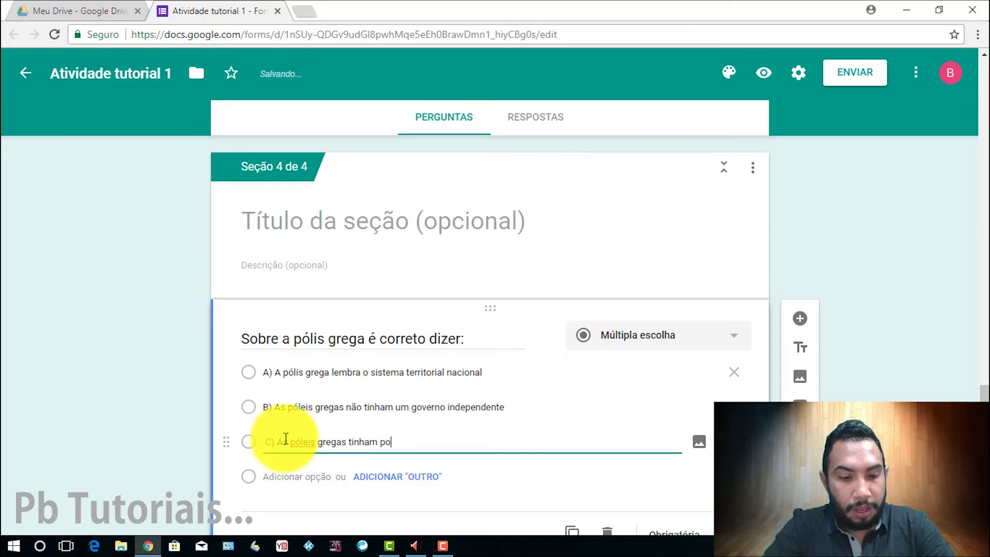
key("BackSpace")
key("BackSpace")
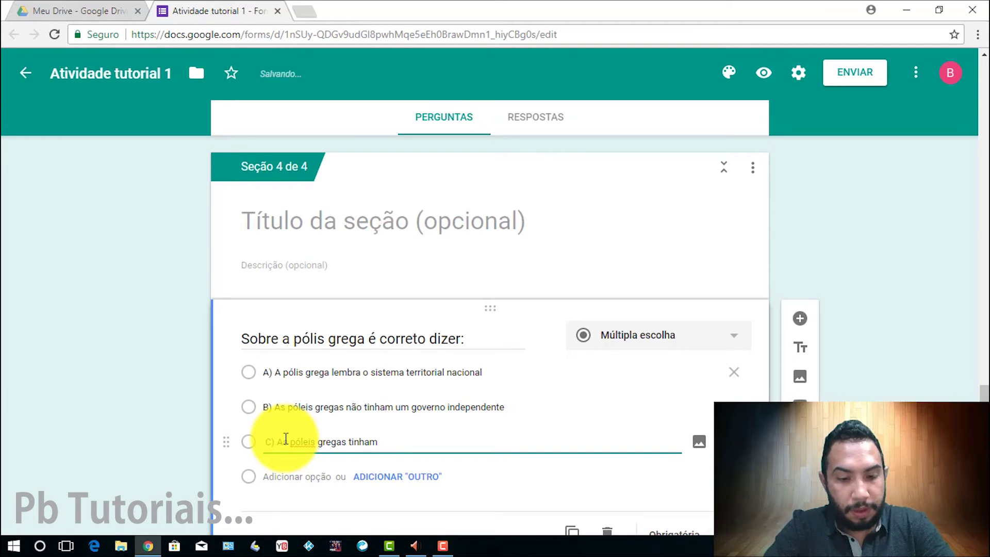
type("governos ")
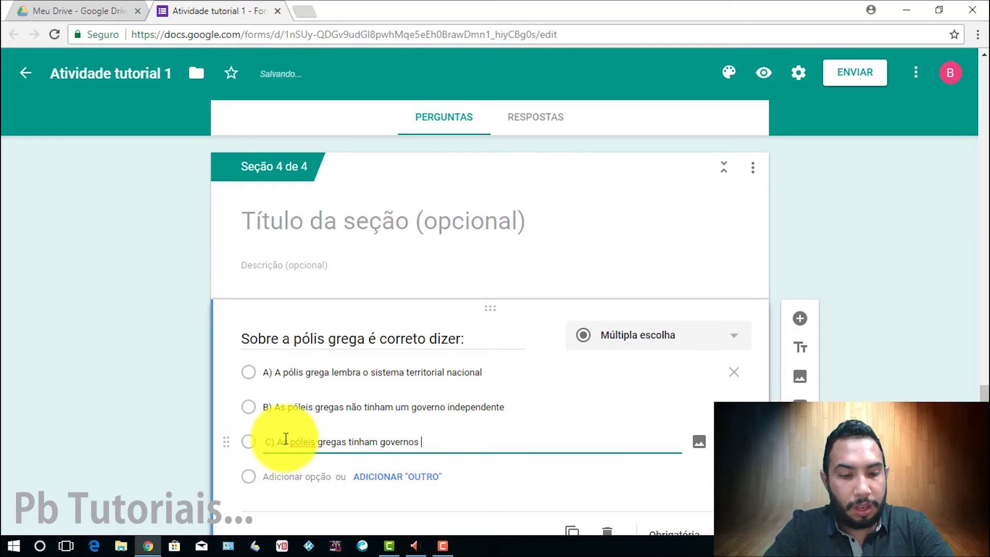
type("e leis ")
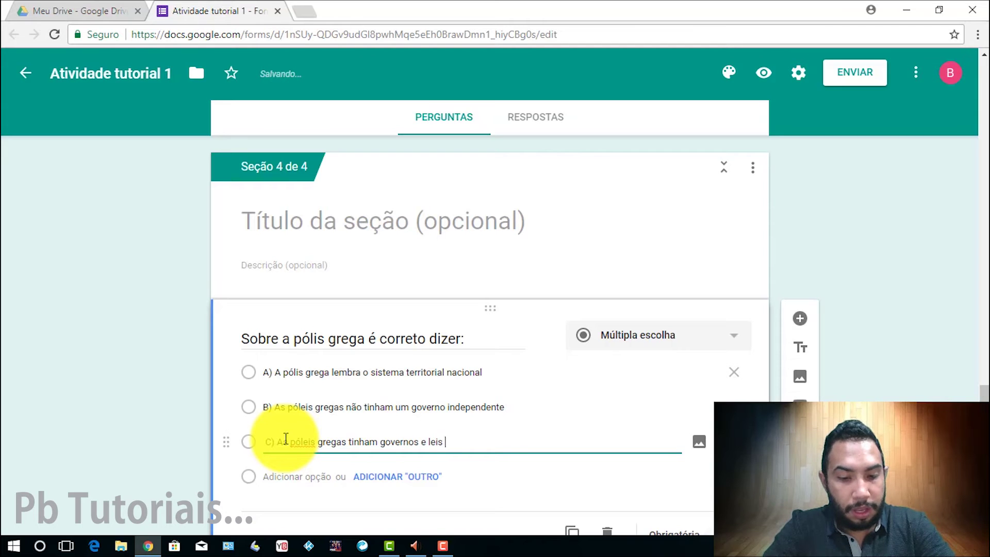
type("independentes")
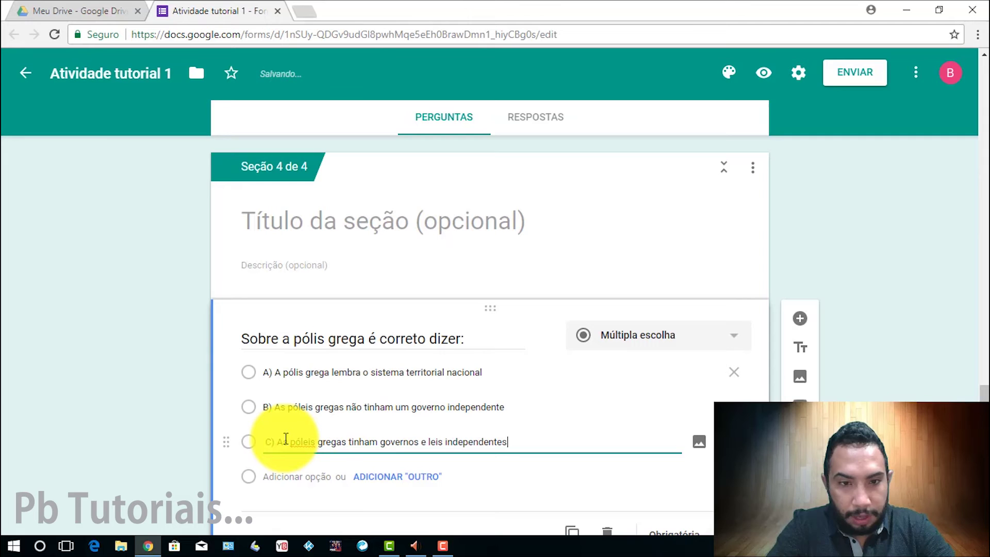
Add a fourth option reading "D) As póleis gregas eram unificadas".
key("Return")
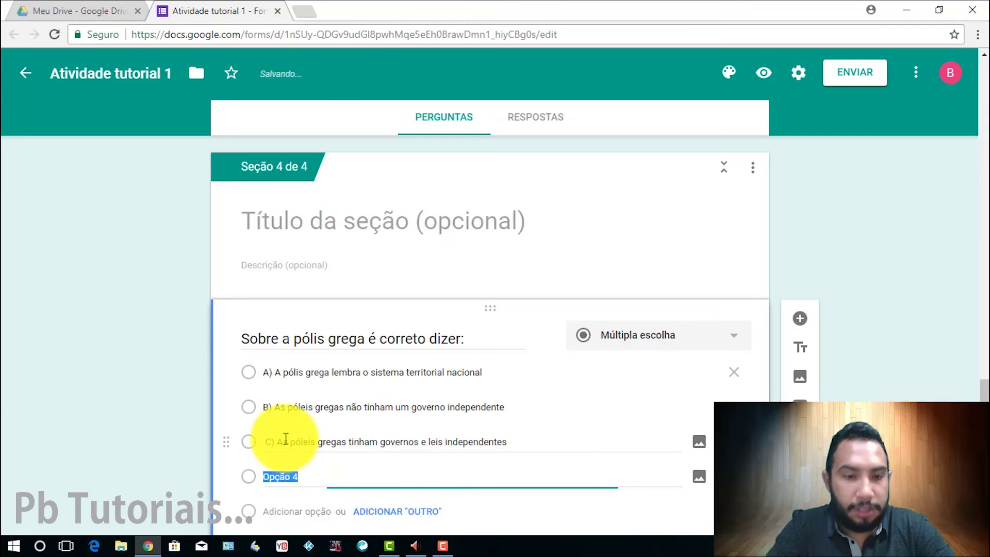
key("BackSpace")
key("BackSpace")
key("BackSpace")
key("BackSpace")
key("BackSpace")
key("BackSpace")
key("BackSpace")
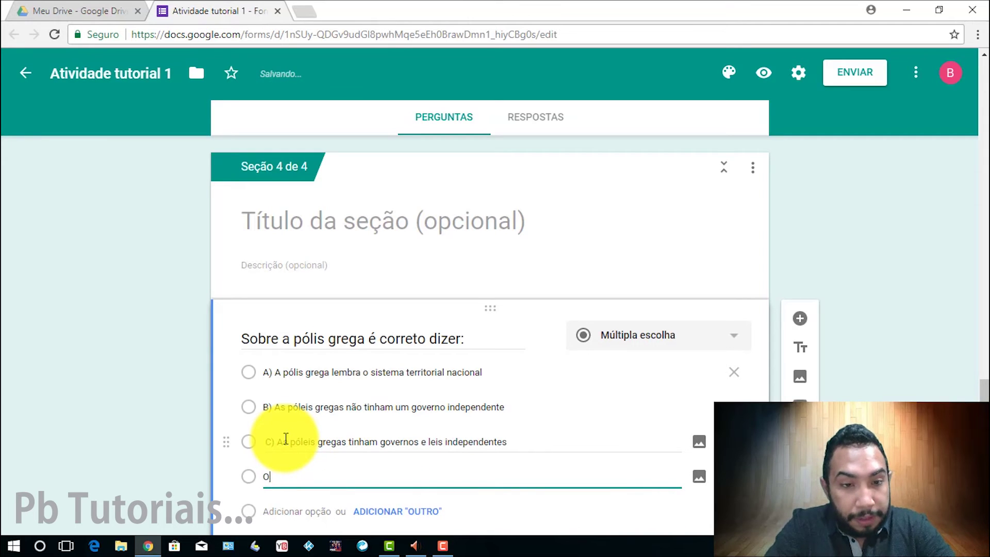
type("D)")
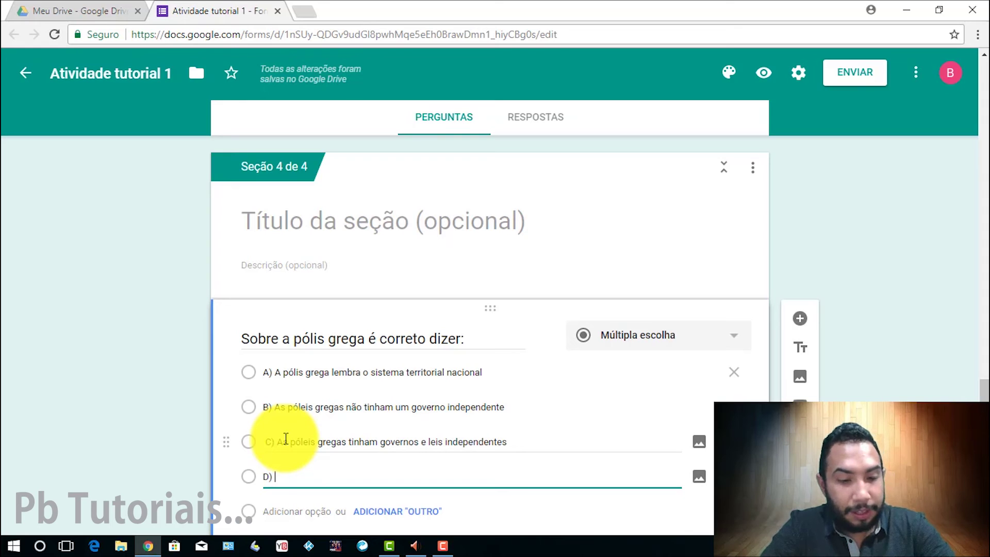
type("As pó")
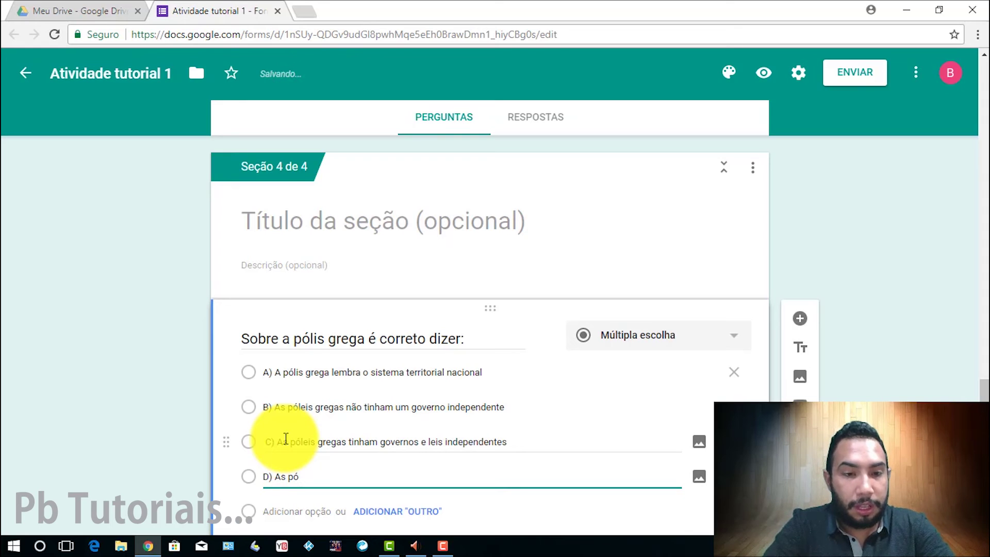
type("leis gregas")
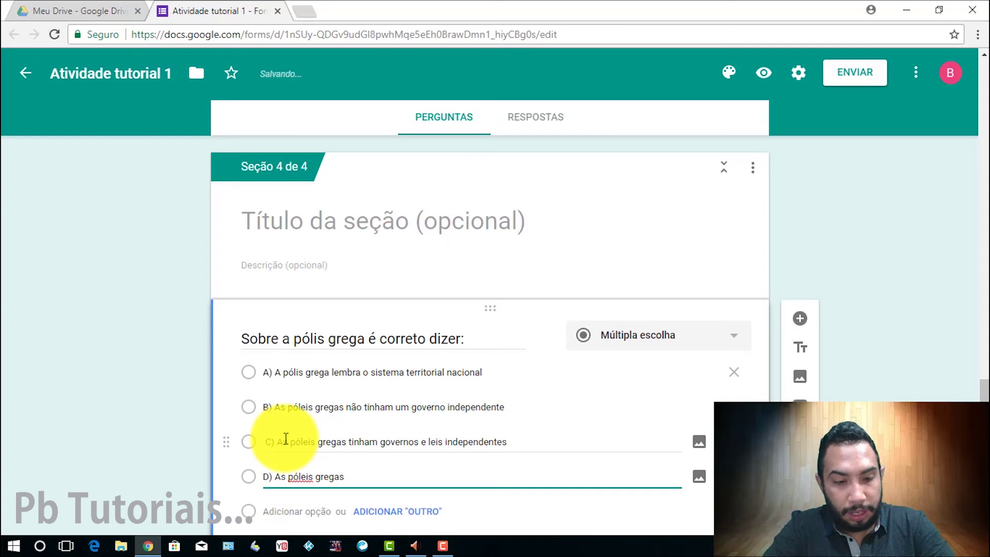
type(" eram uni")
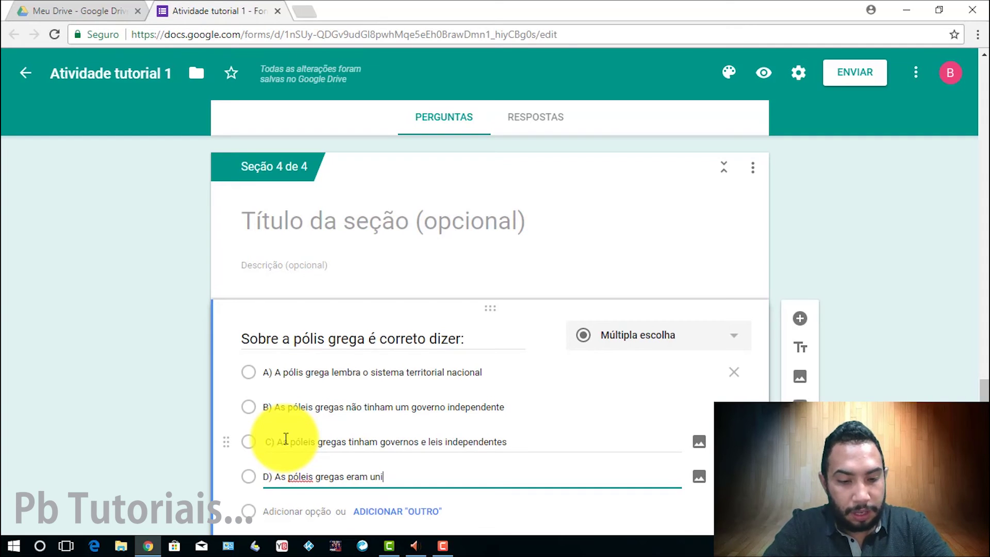
type("ficadas")
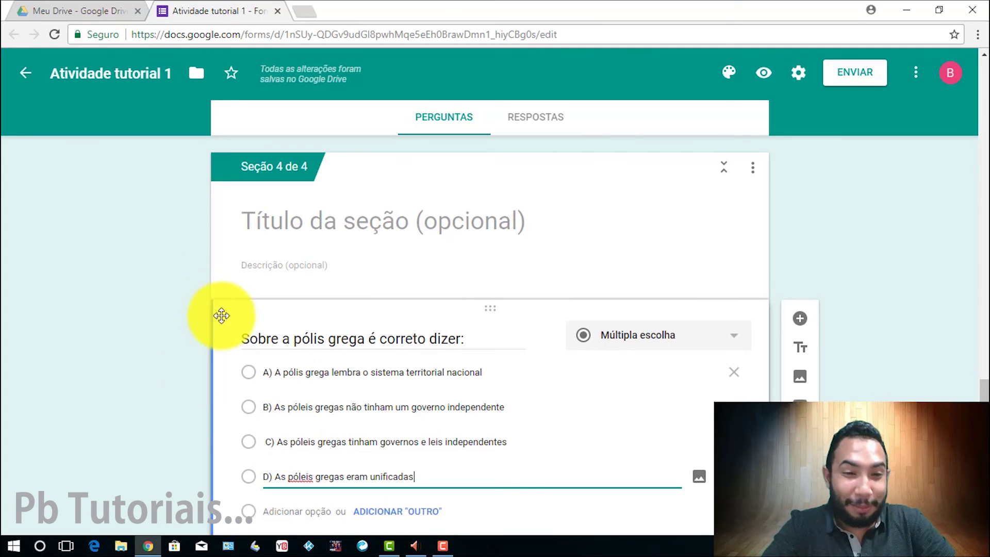
Number the pólis question by inserting "04) " before its text, matching the format of question 03.
triple_click(246, 337)
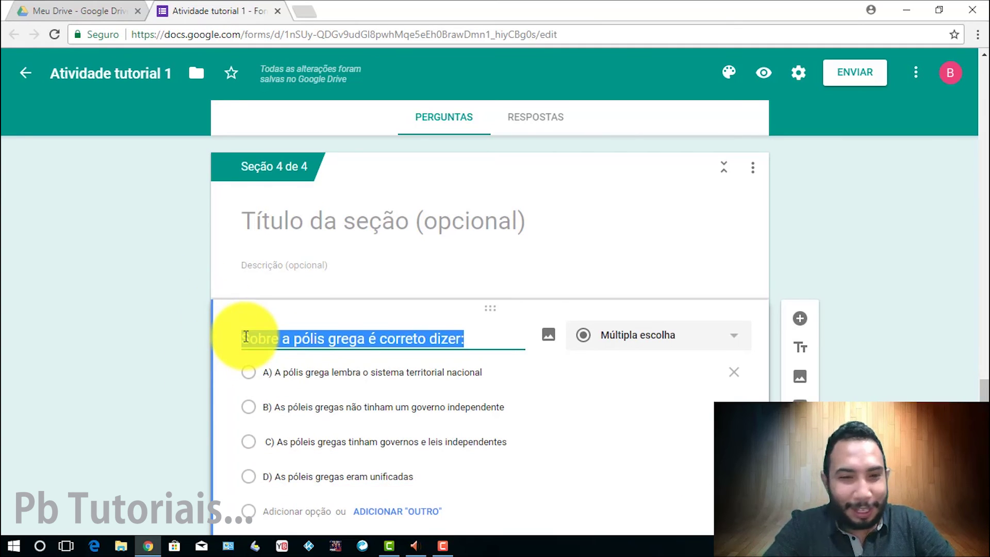
left_click(246, 336)
type("04")
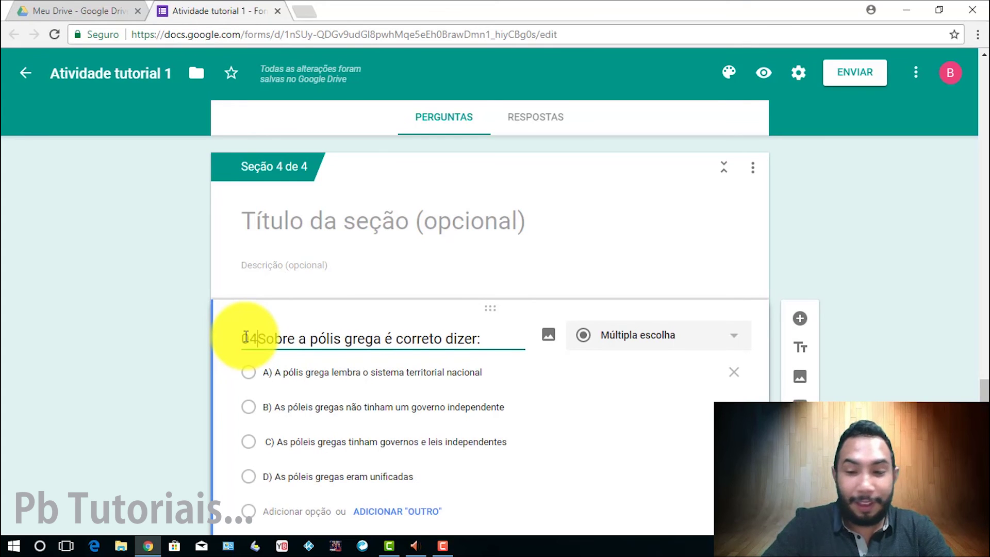
scroll(245, 335, "up", 6)
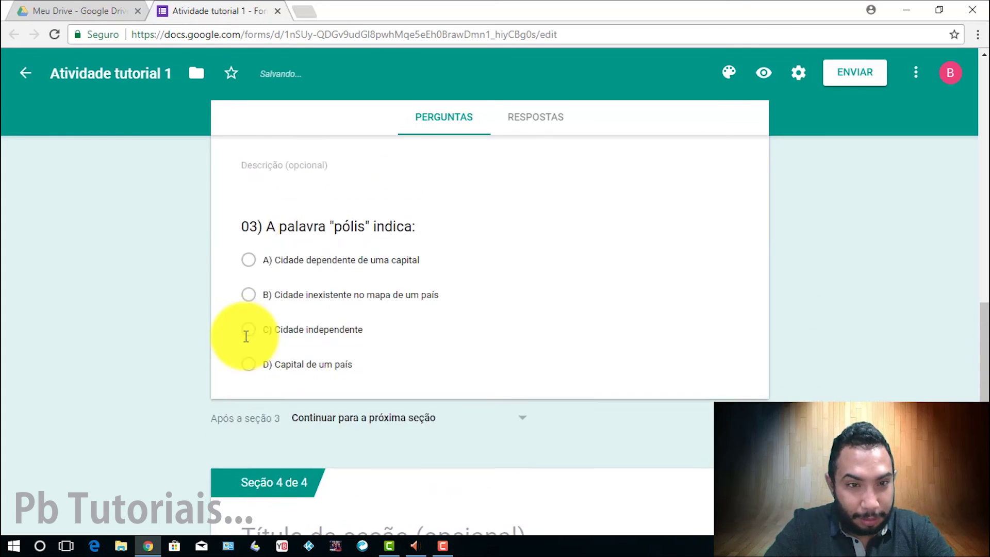
scroll(244, 335, "down", 7)
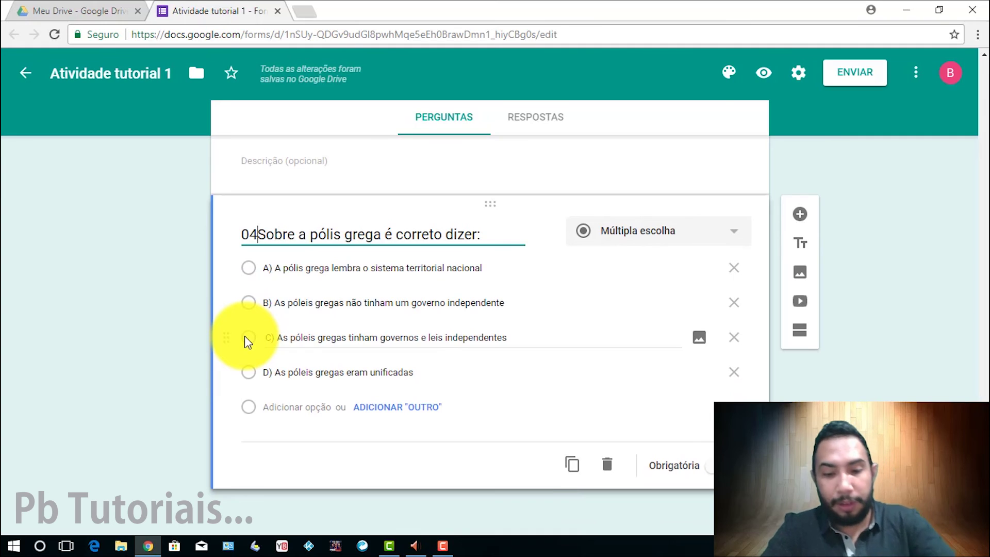
type(")")
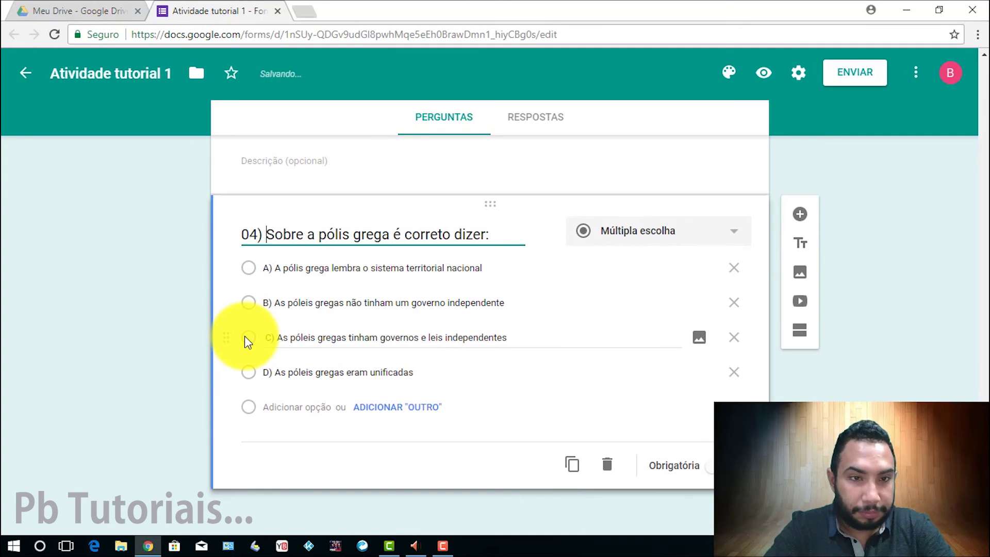